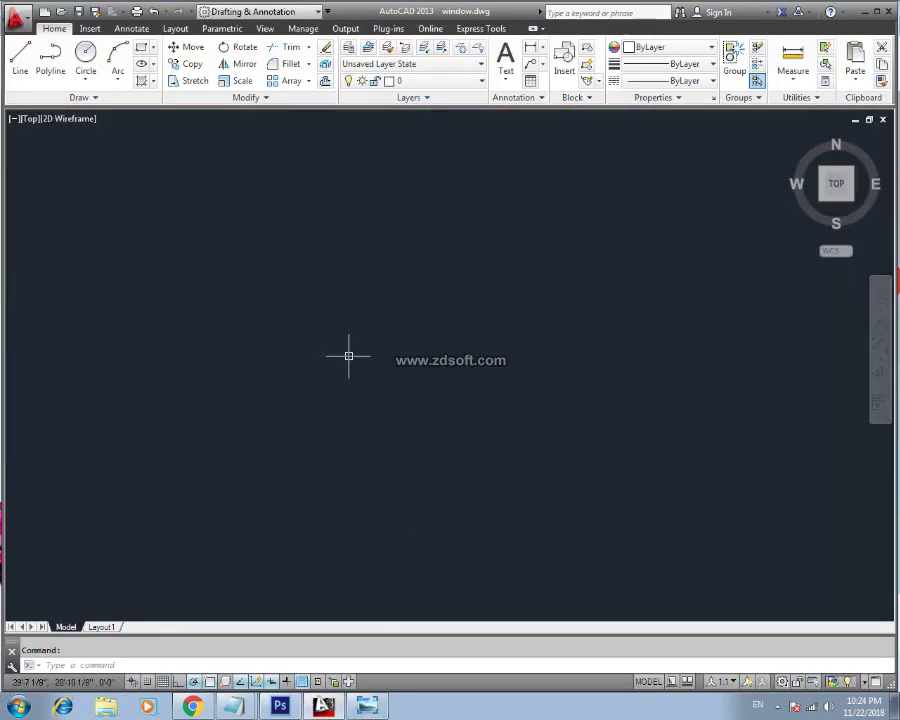
Start a circle, place its centre, then abandon the circle command
{"action": "key", "text": "Escape"}
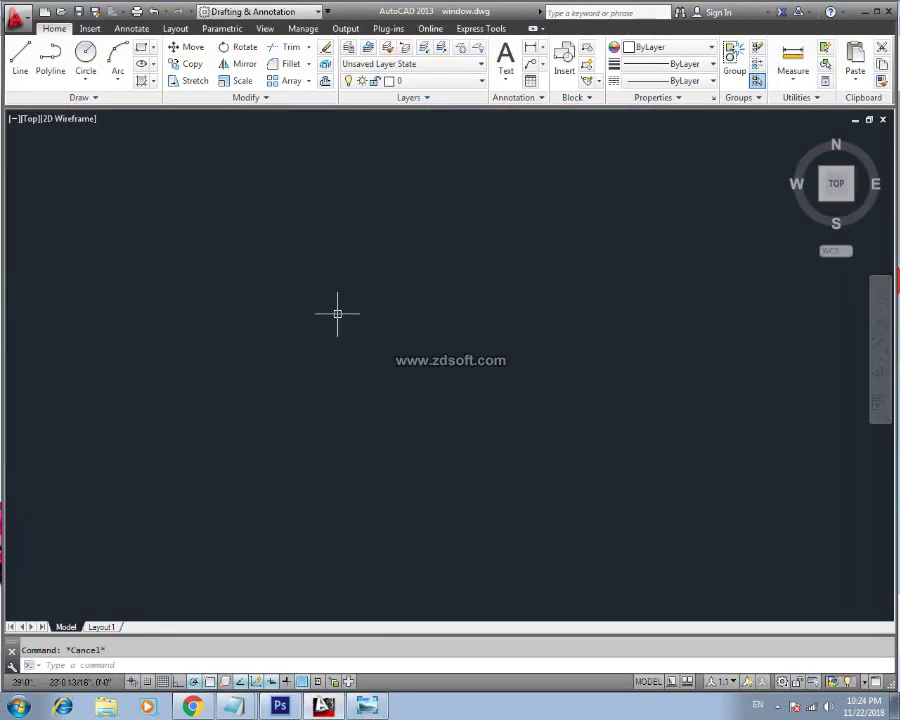
{"action": "type", "text": "c"}
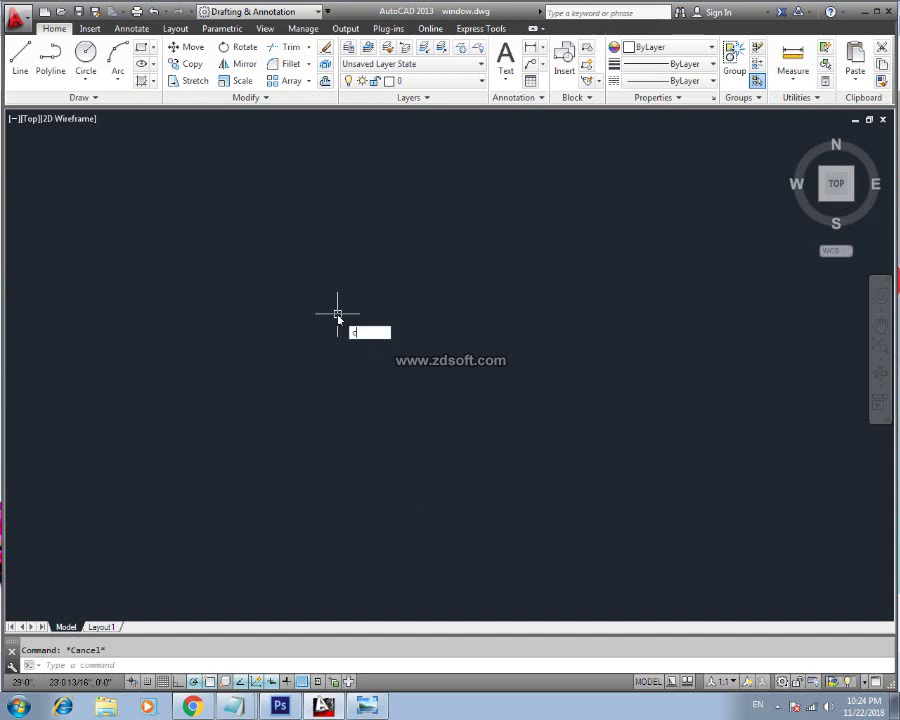
{"action": "key", "text": "Return"}
{"action": "left_click", "coordinate": [430, 293]}
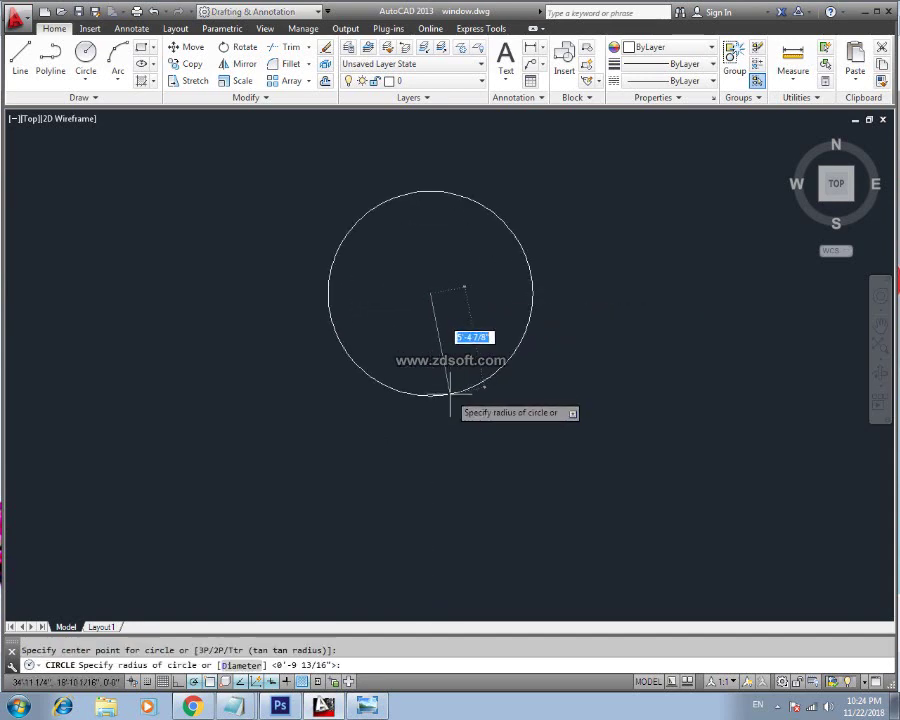
{"action": "key", "text": "Escape"}
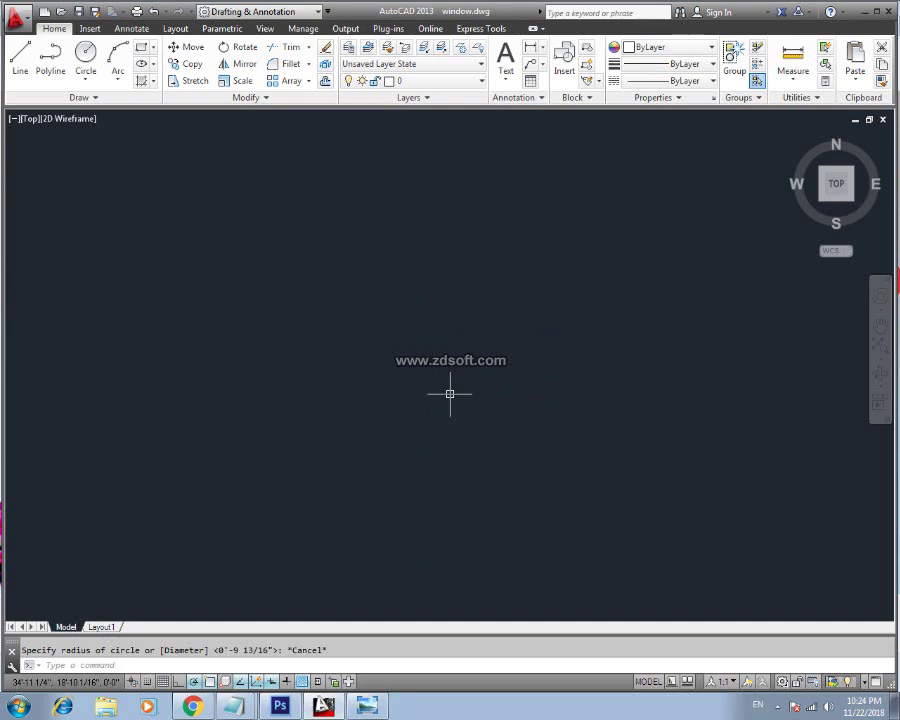
Draw a horizontal line 1' long on the empty canvas
{"action": "type", "text": "l"}
{"action": "key", "text": "Return"}
{"action": "left_click", "coordinate": [293, 325]}
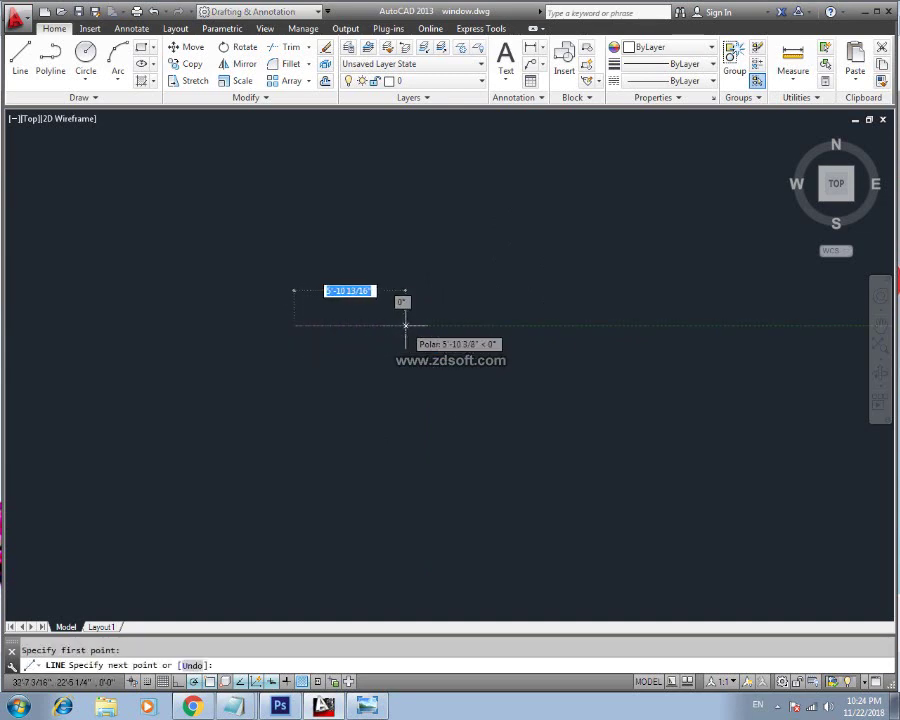
{"action": "type", "text": "1'"}
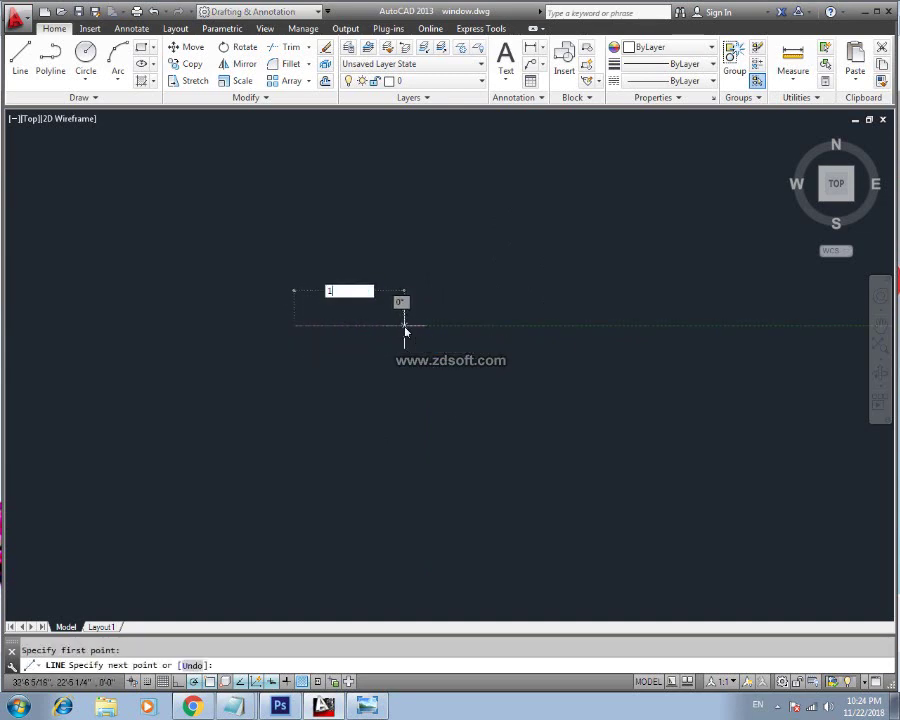
{"action": "key", "text": "Return"}
{"action": "key", "text": "Escape"}
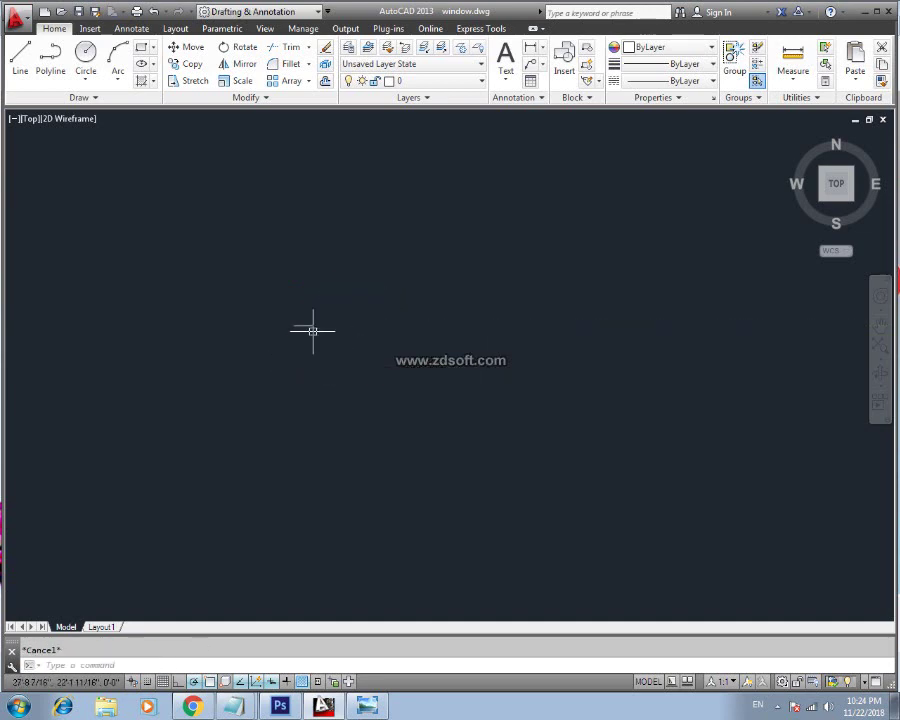
Pan the view and pick the polar option from the Home Array dropdown
{"action": "scroll", "coordinate": [310, 326], "scroll_direction": "up", "scroll_amount": 2}
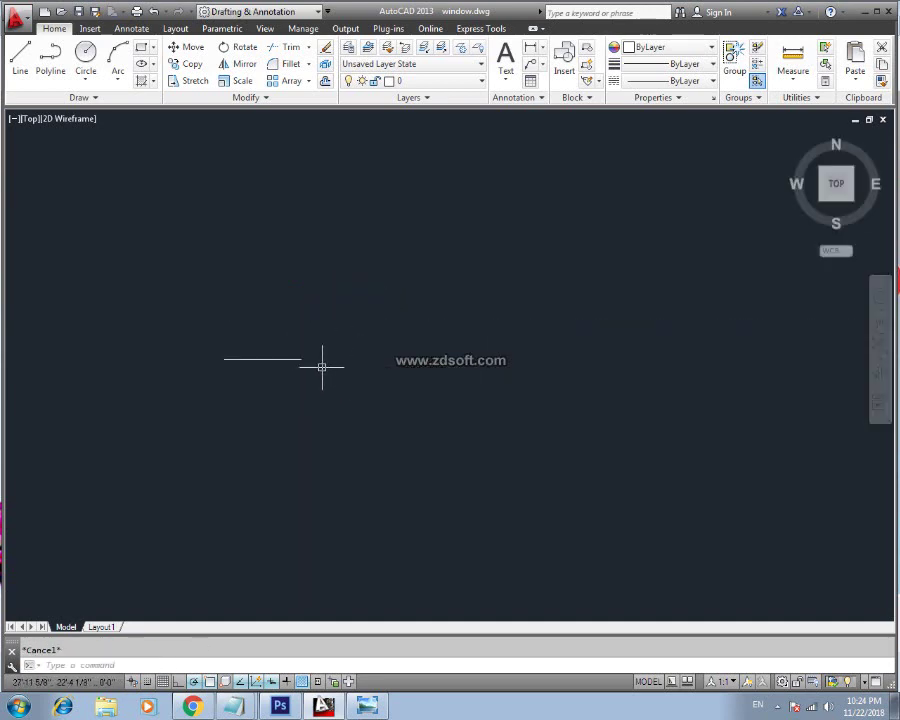
{"action": "middle_click_drag", "start_coordinate": [296, 360], "coordinate": [310, 344]}
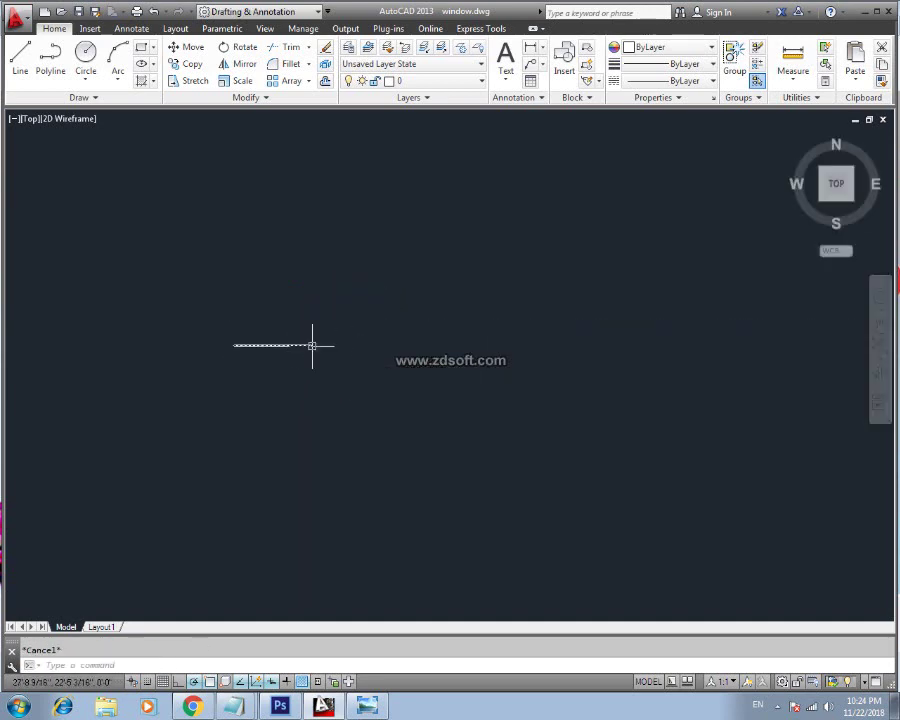
{"action": "left_click", "coordinate": [309, 82]}
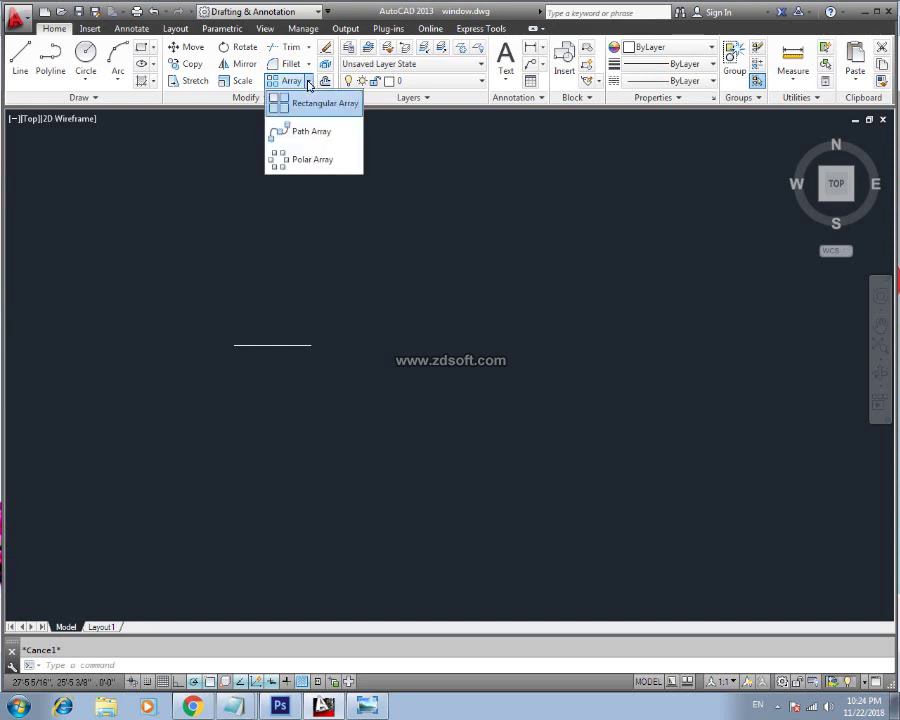
{"action": "left_click", "coordinate": [304, 163]}
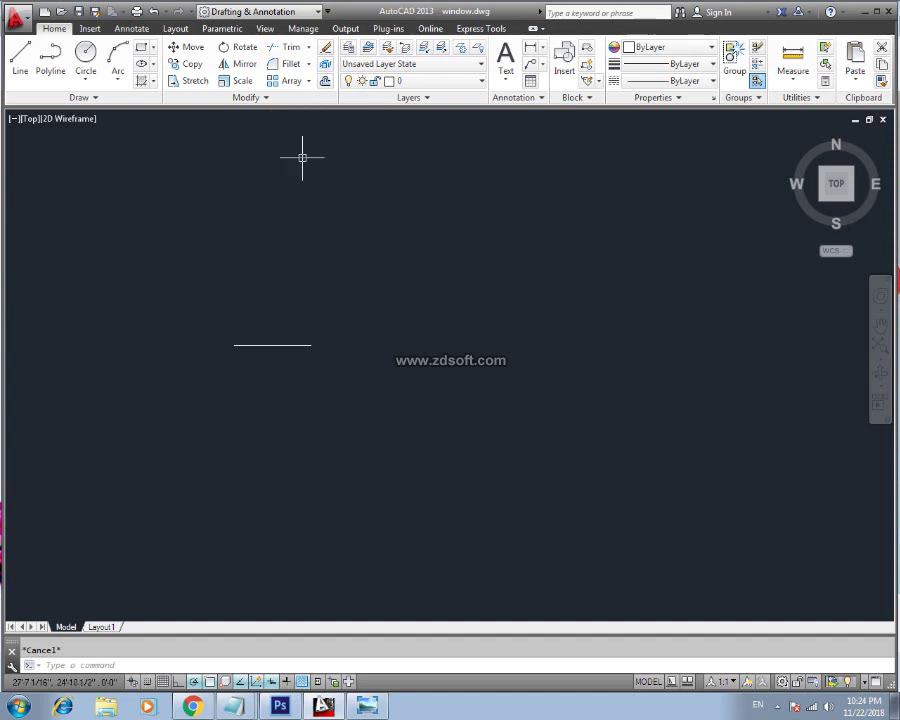
Polar-array the 1' line into six copies around its right endpoint
{"action": "type", "text": "ar"}
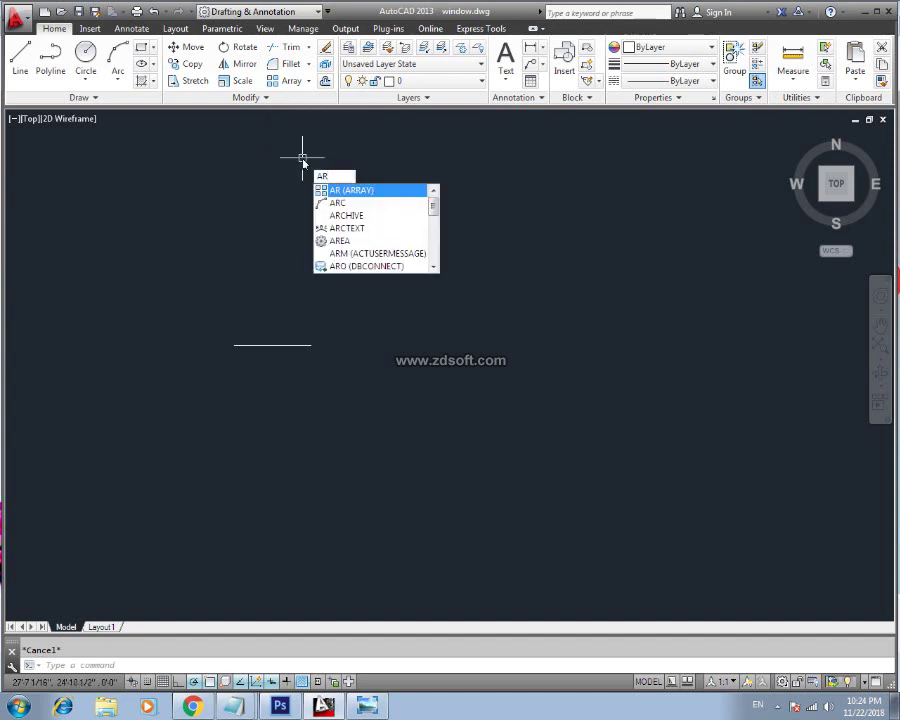
{"action": "key", "text": "Return"}
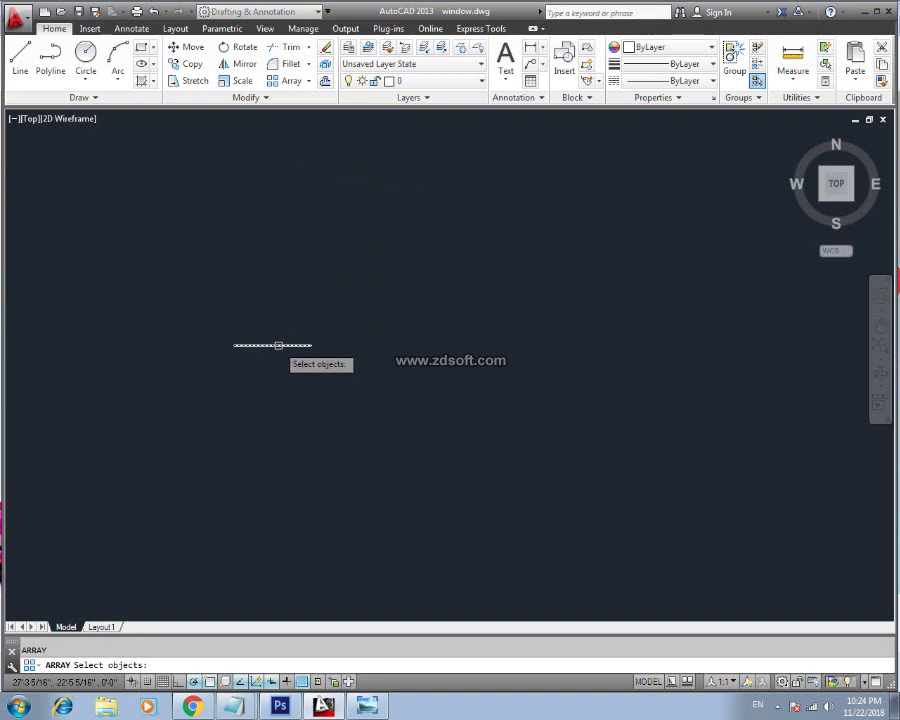
{"action": "left_click", "coordinate": [279, 345]}
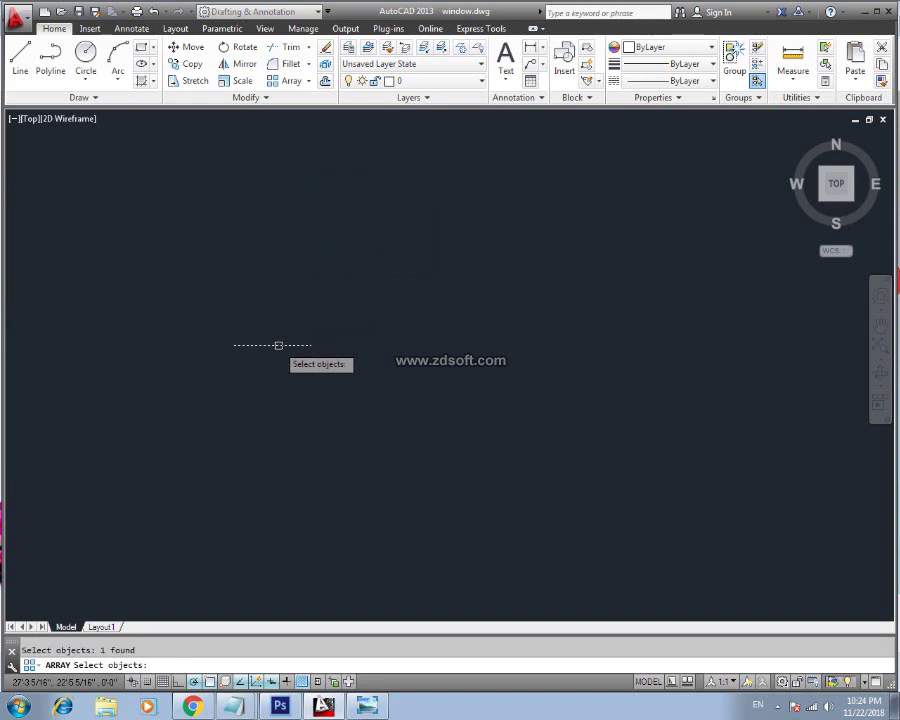
{"action": "key", "text": "Return"}
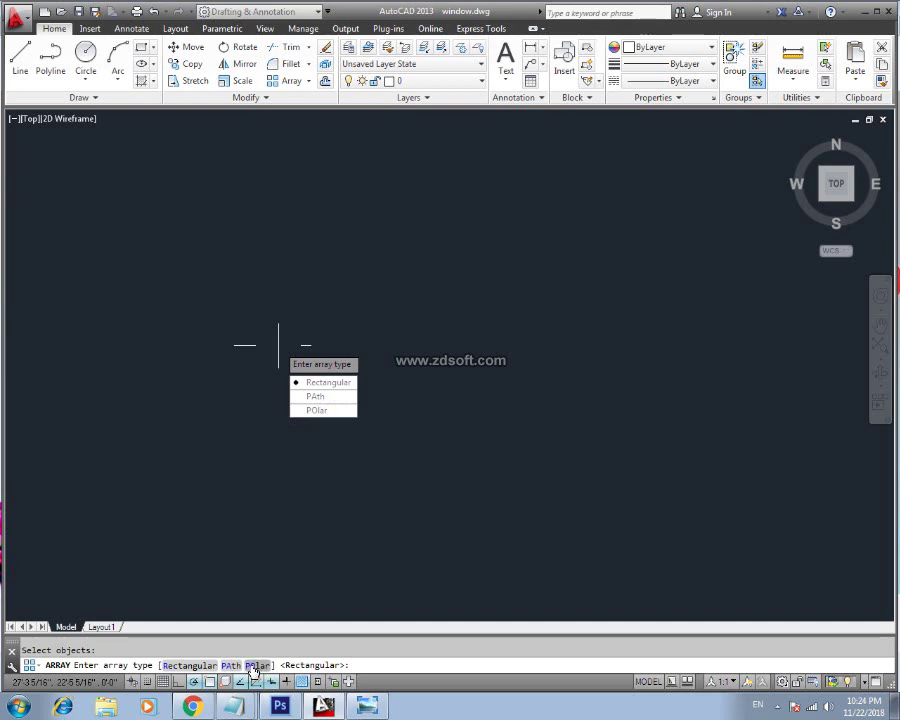
{"action": "left_click", "coordinate": [257, 668]}
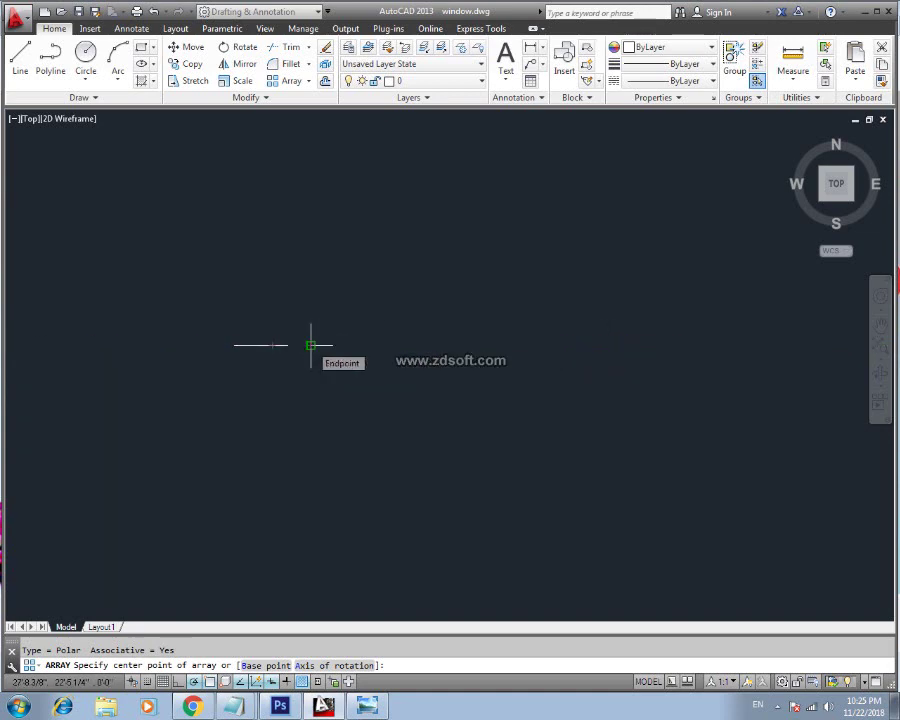
{"action": "left_click", "coordinate": [311, 345]}
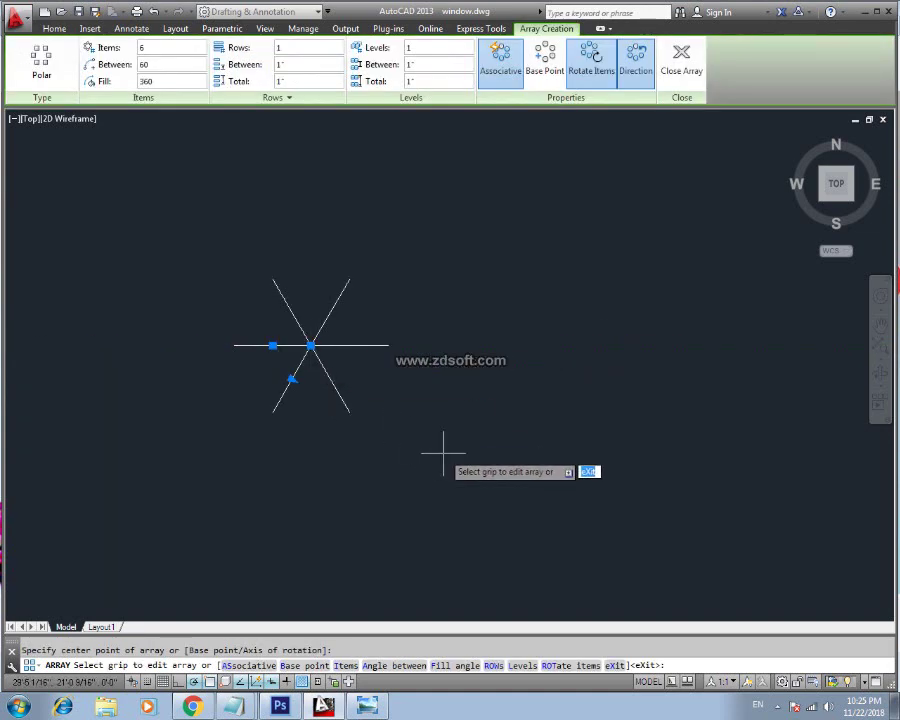
{"action": "key", "text": "Escape"}
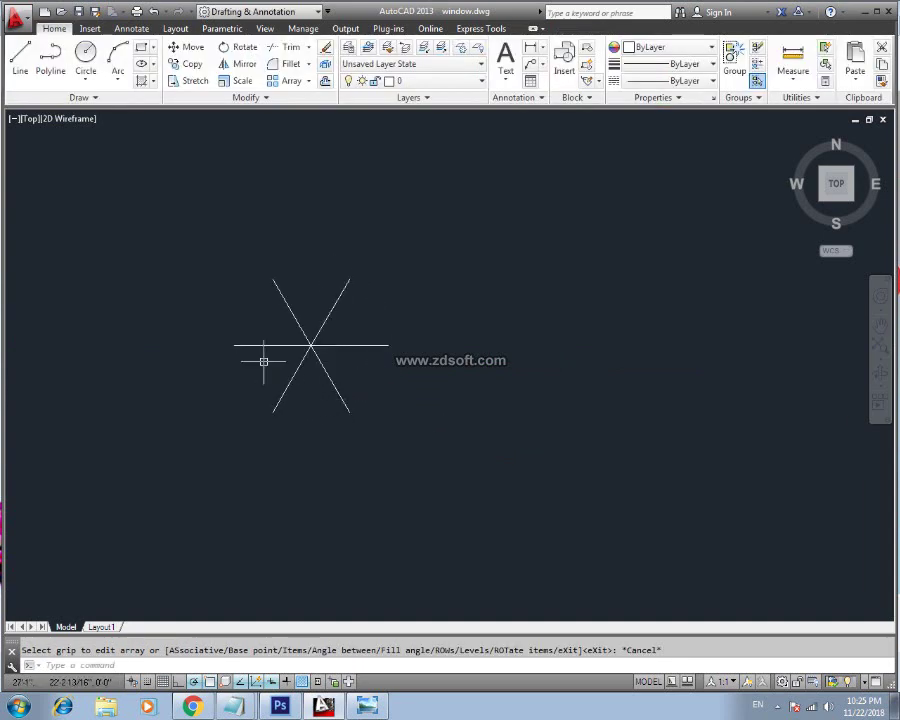
Window-select the six-line array and delete it
{"action": "left_click", "coordinate": [311, 345]}
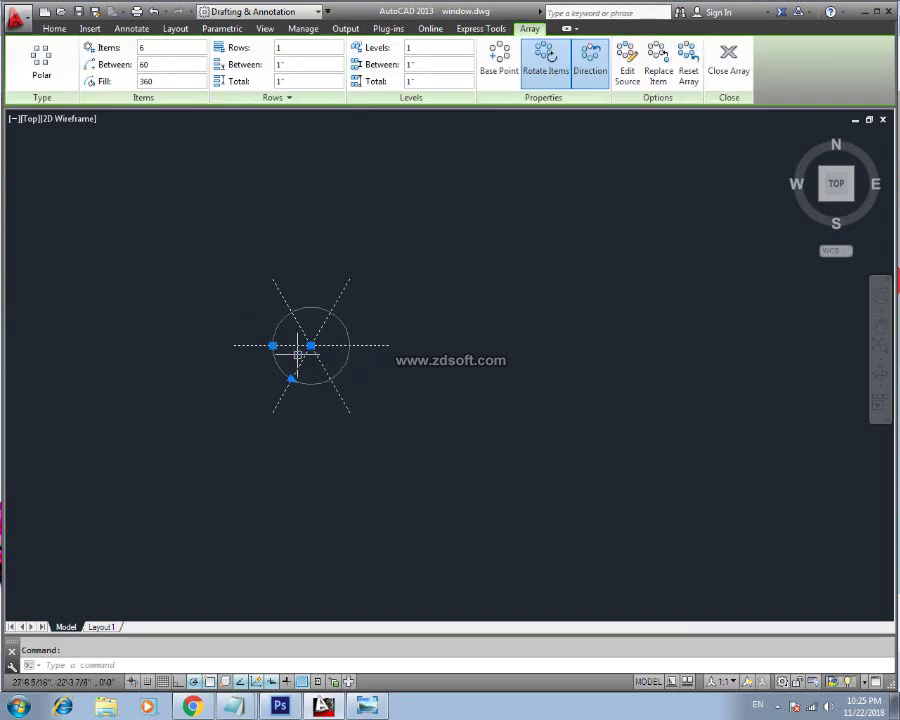
{"action": "key", "text": "Escape"}
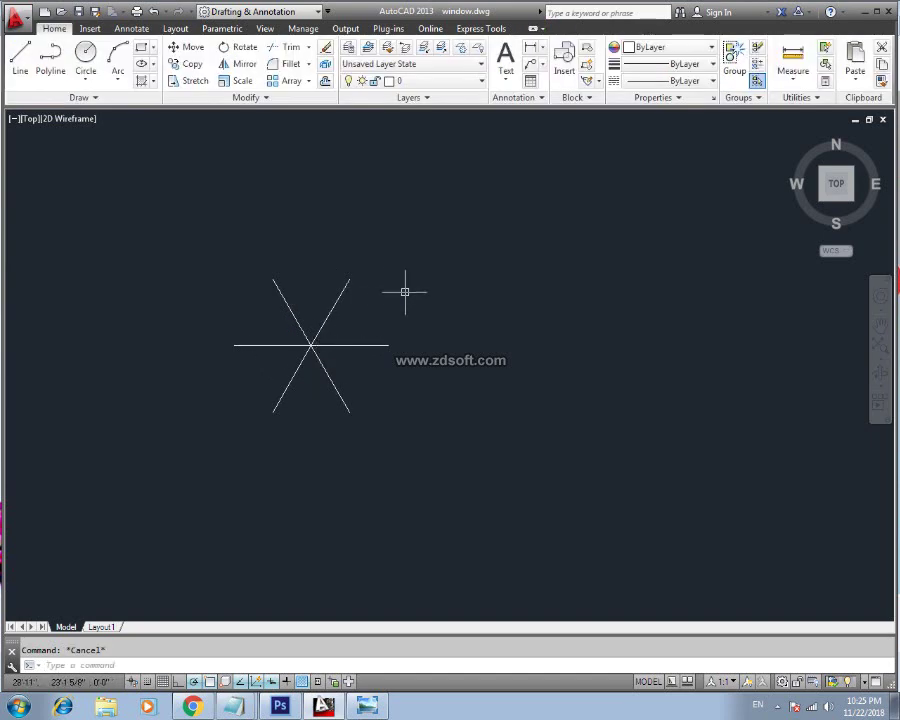
{"action": "left_click", "coordinate": [397, 277]}
{"action": "left_click", "coordinate": [318, 320]}
{"action": "key", "text": "Delete"}
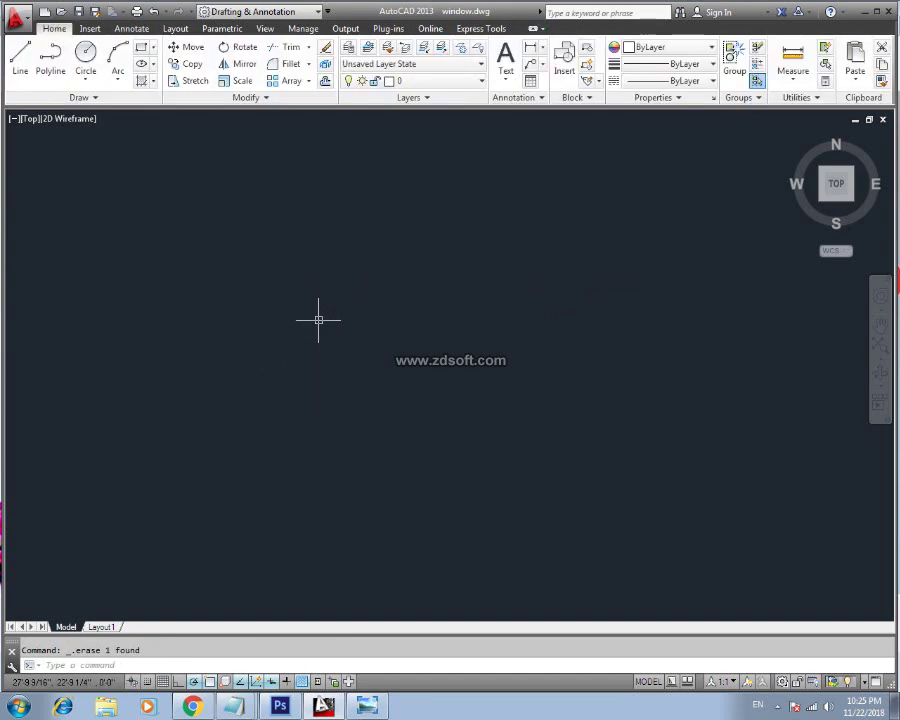
Draw a horizontal line 2 units long and pan it down-left
{"action": "type", "text": "l"}
{"action": "key", "text": "Return"}
{"action": "left_click", "coordinate": [245, 328]}
{"action": "type", "text": "2"}
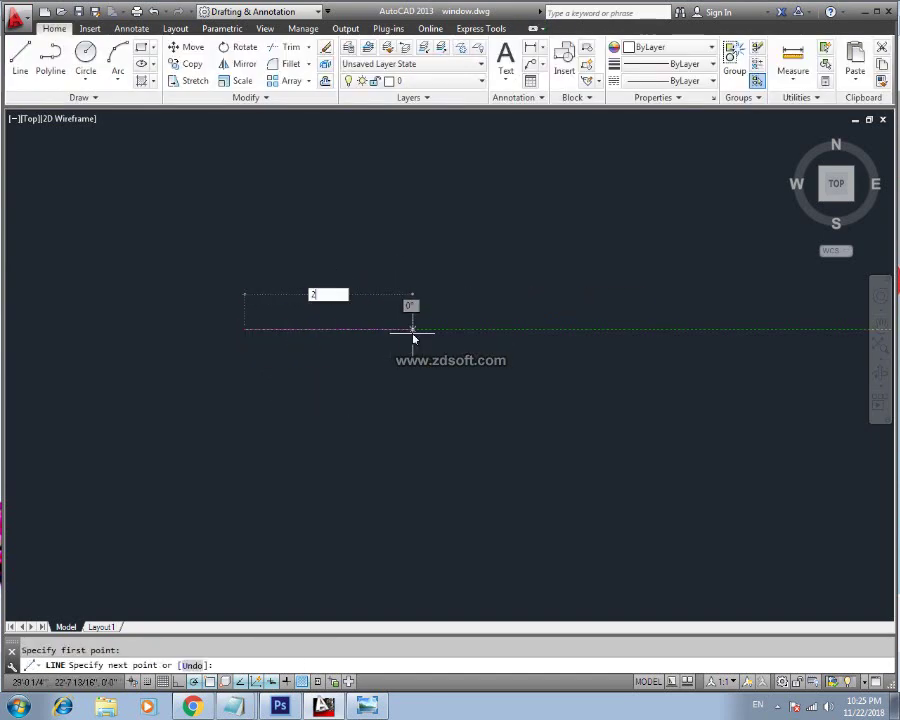
{"action": "key", "text": "Return"}
{"action": "key", "text": "Escape"}
{"action": "middle_click_drag", "start_coordinate": [446, 398], "coordinate": [413, 412]}
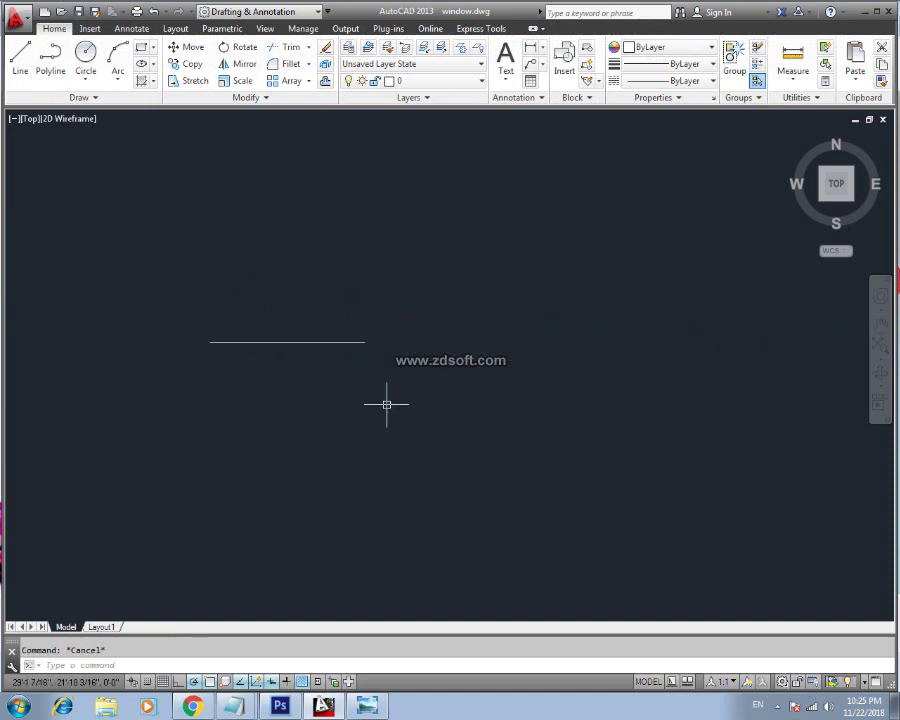
Polar-array the 2-unit line into six spokes around a centre just beyond its right end
{"action": "type", "text": "AR"}
{"action": "key", "text": "Return"}
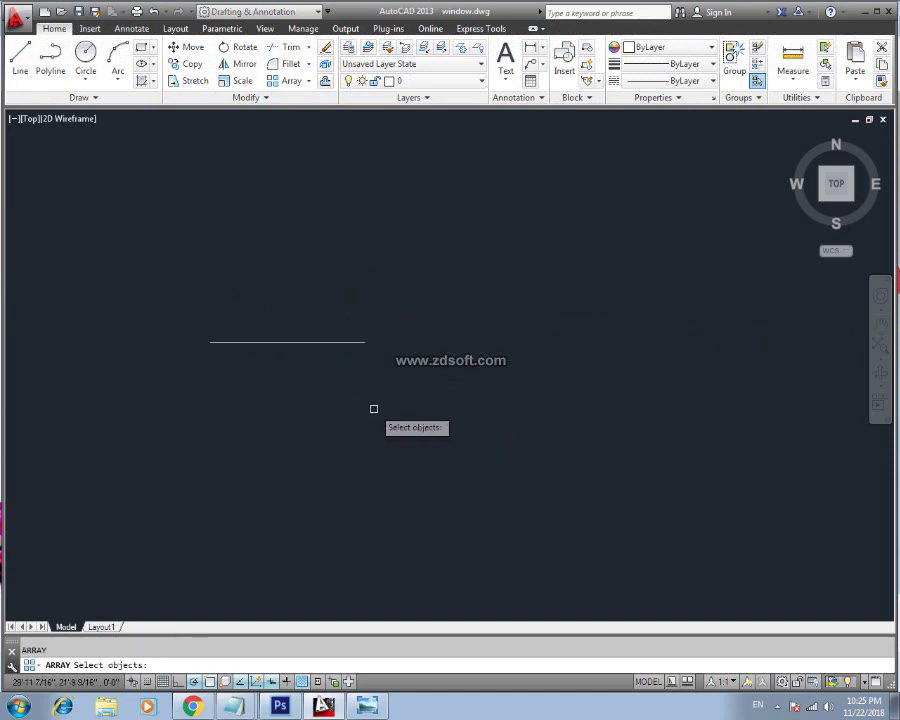
{"action": "left_click", "coordinate": [314, 342]}
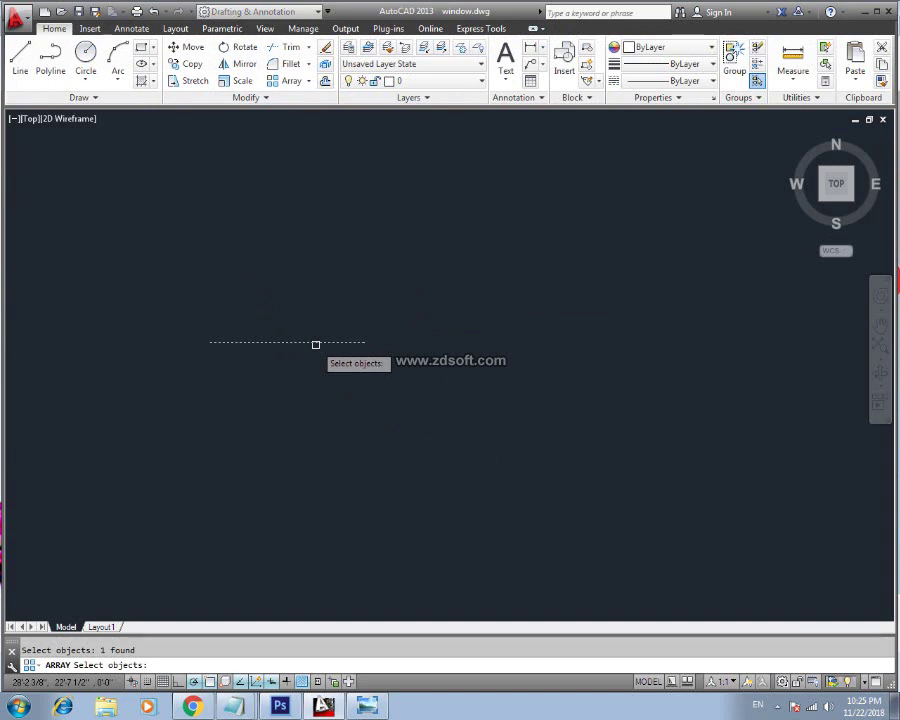
{"action": "key", "text": "Return"}
{"action": "left_click", "coordinate": [352, 411]}
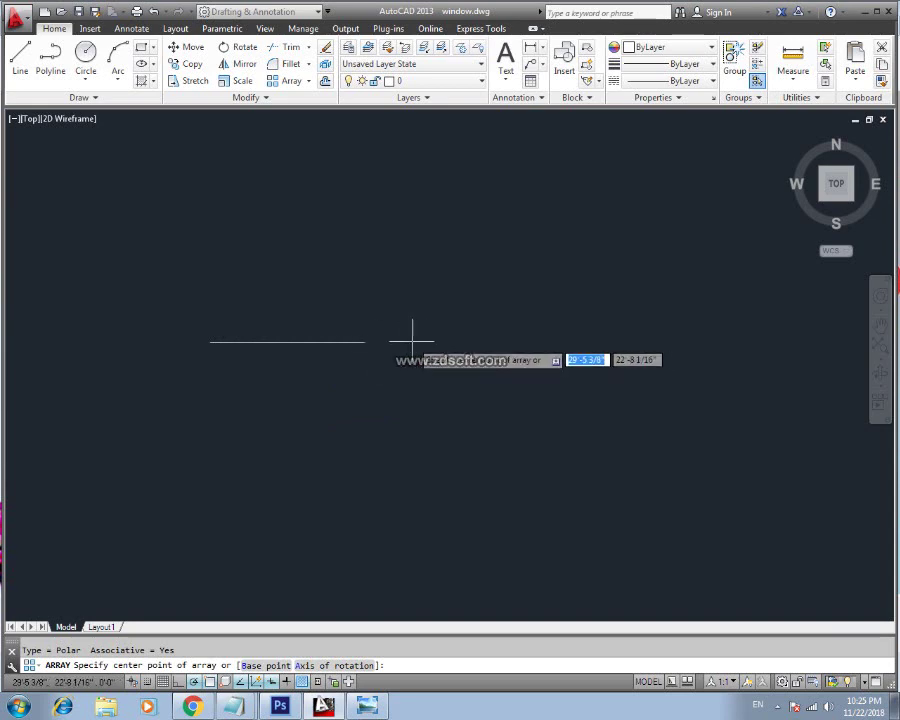
{"action": "left_click", "coordinate": [412, 340]}
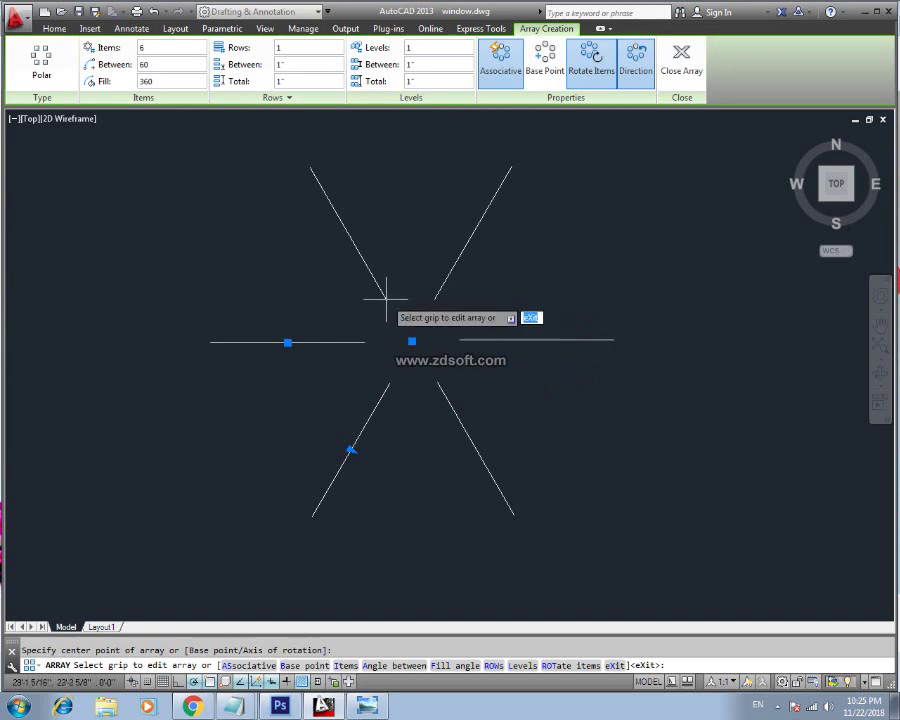
{"action": "left_click", "coordinate": [299, 378]}
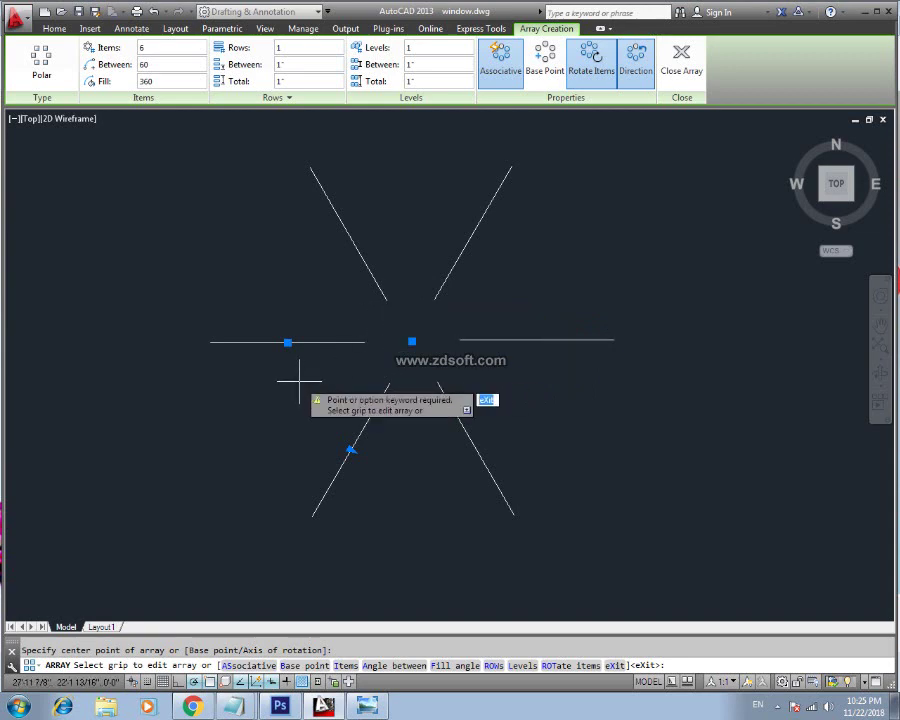
{"action": "key", "text": "Escape"}
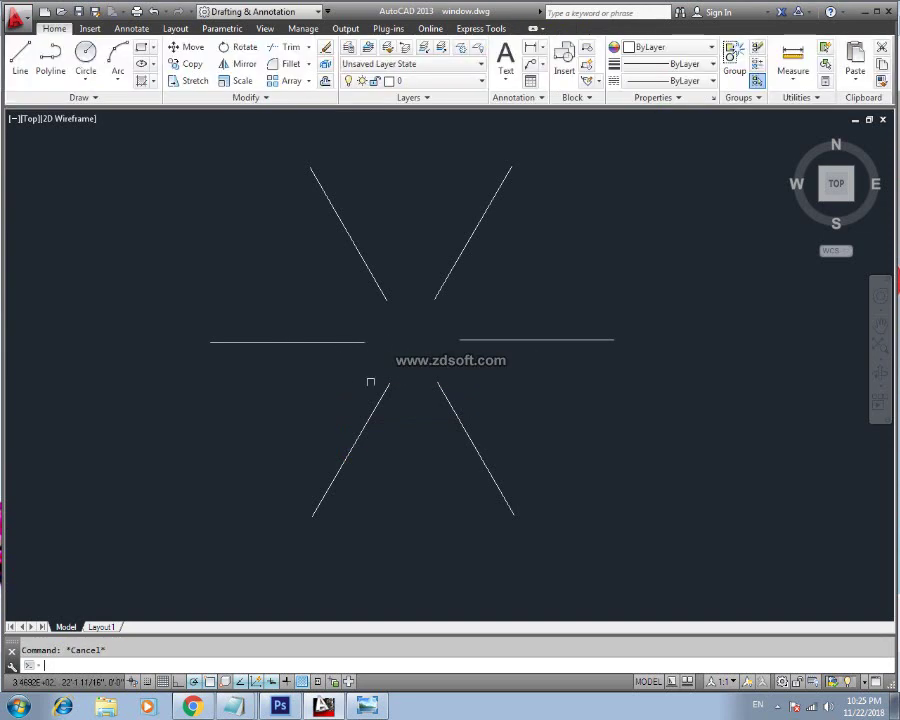
Draw a small circle at the left spoke's inner end, accepting the default radius
{"action": "type", "text": "c"}
{"action": "key", "text": "Return"}
{"action": "left_click", "coordinate": [364, 342]}
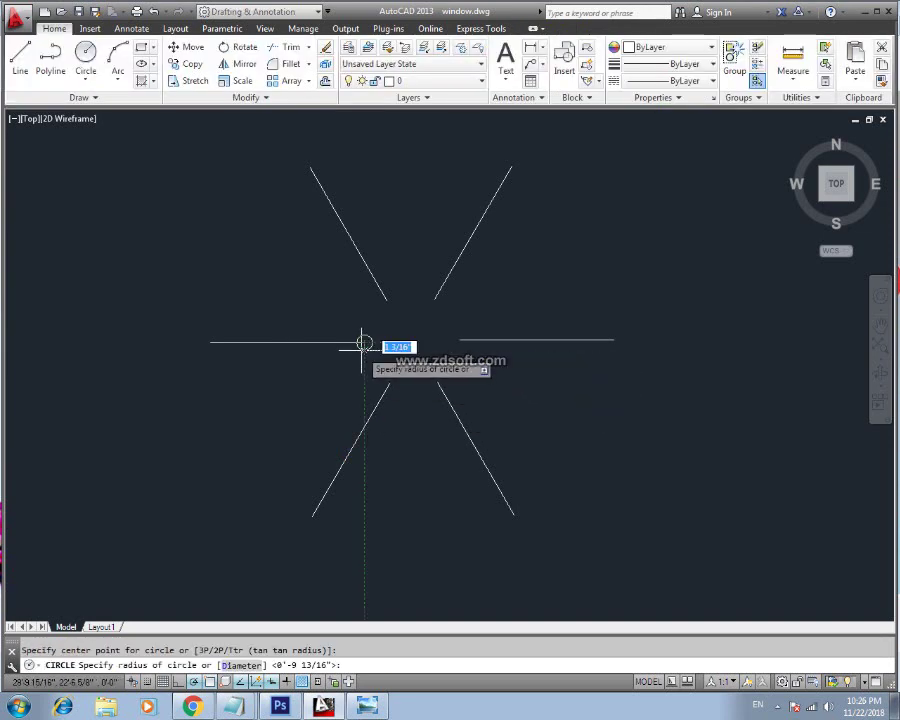
{"action": "key", "text": "Return"}
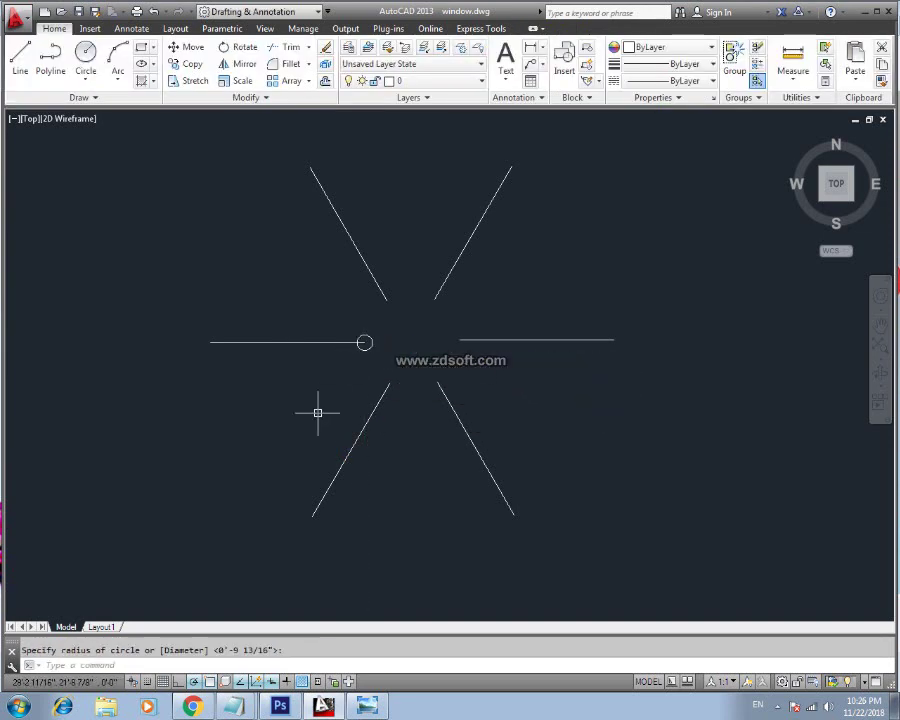
{"action": "key", "text": "Escape"}
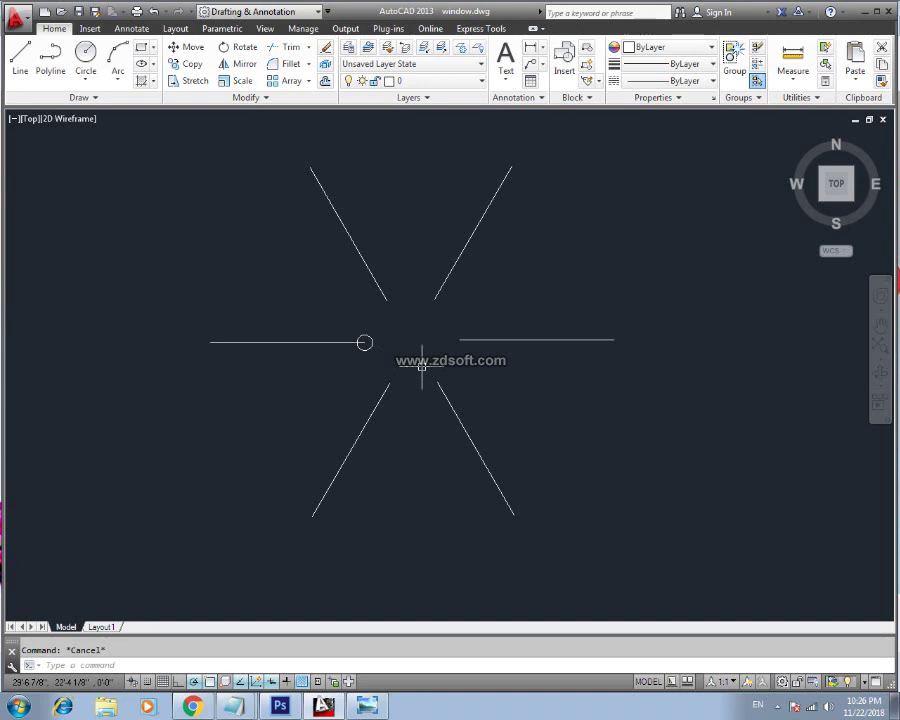
Polar-array the small circle into six copies around the star's centre, then pan and zoom out
{"action": "type", "text": "ar"}
{"action": "key", "text": "Return"}
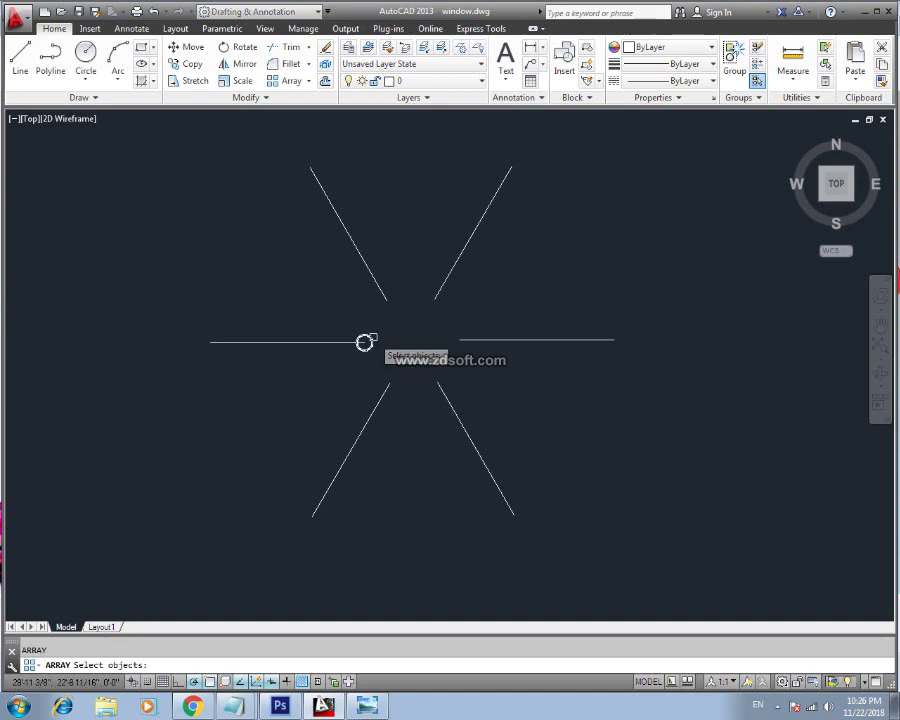
{"action": "left_click", "coordinate": [370, 339]}
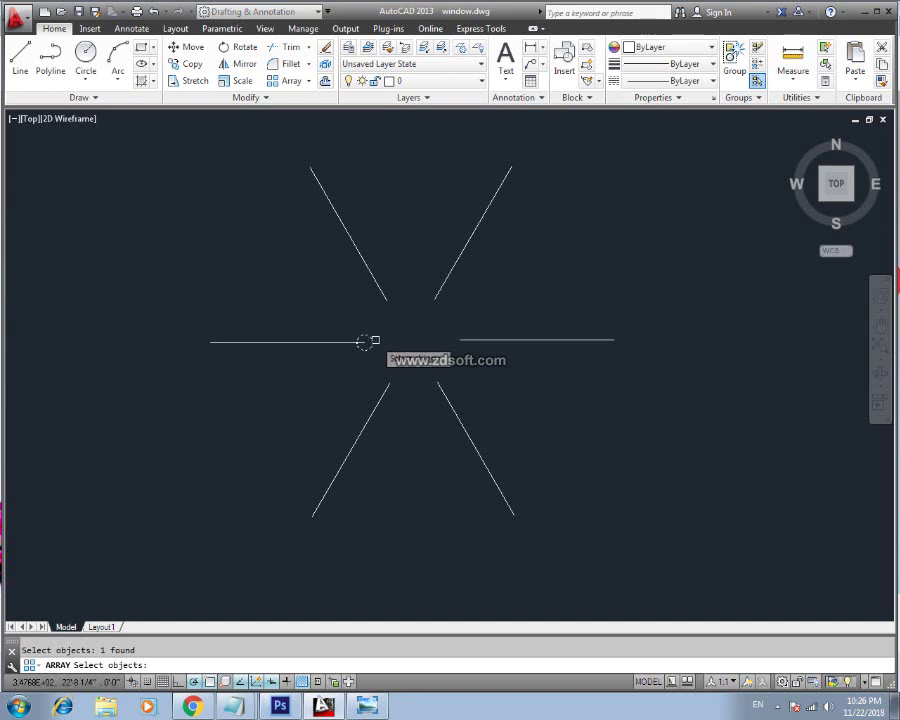
{"action": "key", "text": "Return"}
{"action": "left_click", "coordinate": [412, 402]}
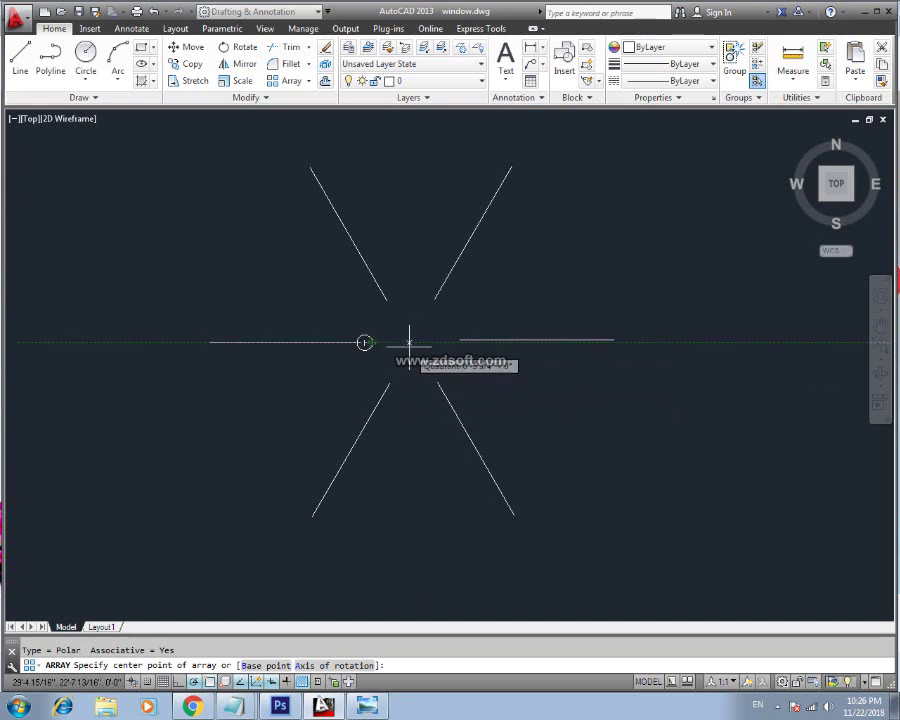
{"action": "left_click", "coordinate": [409, 342]}
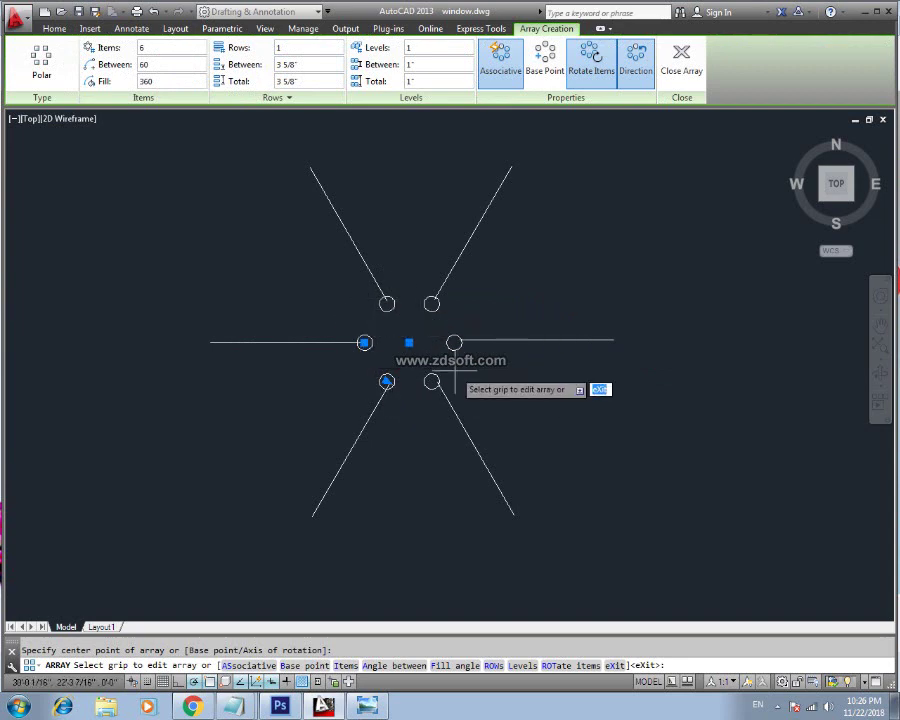
{"action": "key", "text": "Escape"}
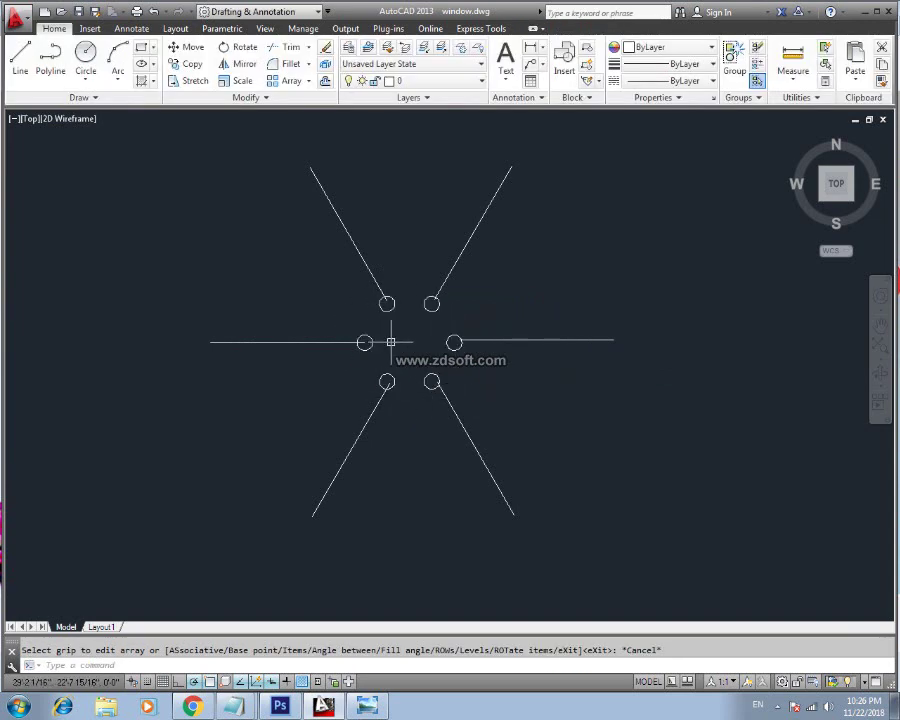
{"action": "mouse_move", "coordinate": [472, 338]}
{"action": "middle_mouse_down"}
{"action": "mouse_move", "coordinate": [338, 330]}
{"action": "mouse_move", "coordinate": [273, 346]}
{"action": "middle_mouse_up"}
{"action": "scroll", "coordinate": [338, 326], "scroll_direction": "down", "scroll_amount": 2}
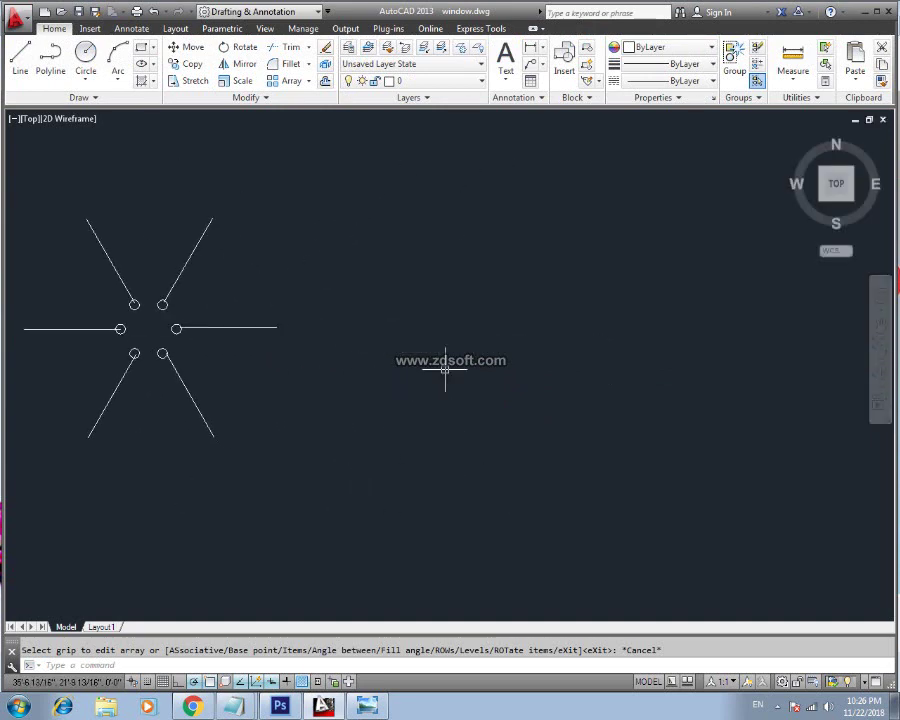
Draw a circle of radius 2 to the right of the six-spoke star
{"action": "type", "text": "c"}
{"action": "key", "text": "Return"}
{"action": "left_click", "coordinate": [485, 308]}
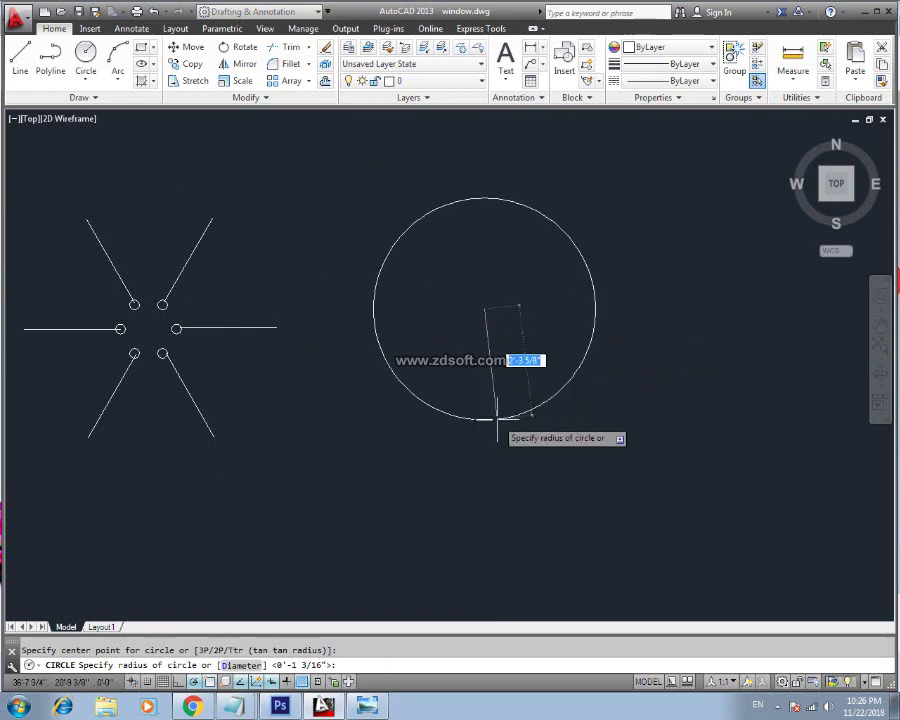
{"action": "type", "text": "2"}
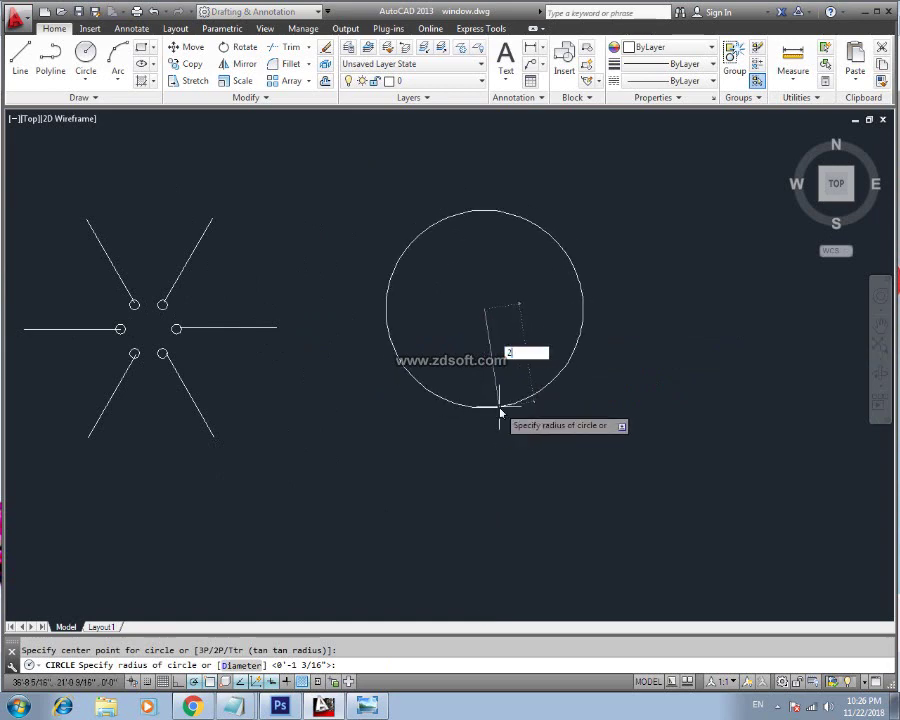
{"action": "key", "text": "Return"}
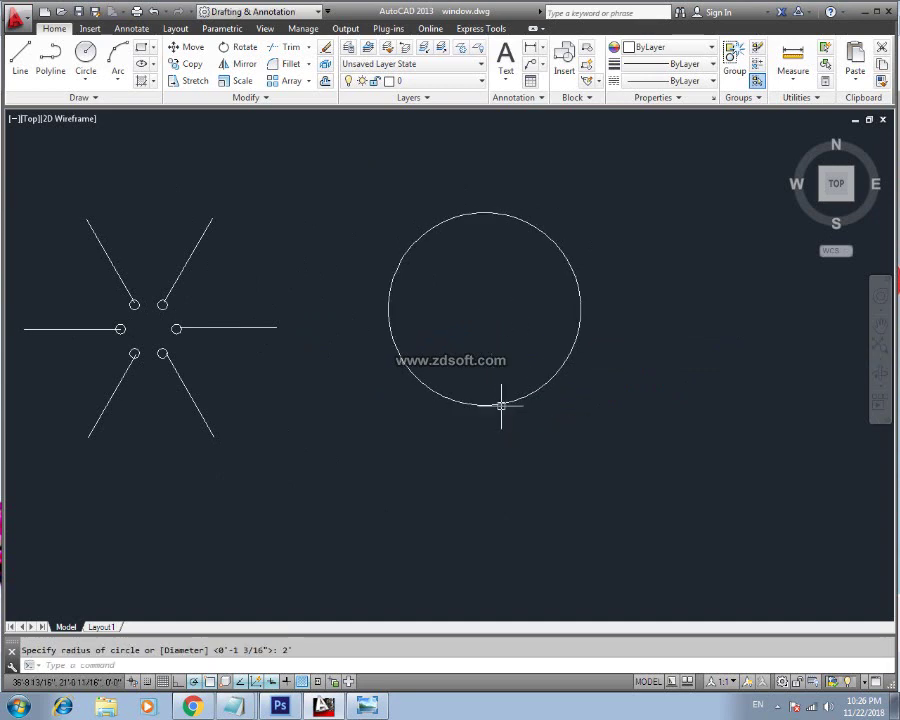
{"action": "key", "text": "Escape"}
{"action": "middle_click_drag", "start_coordinate": [502, 375], "coordinate": [495, 407]}
Open the Drafting Settings object snap dialog with OS and accept it with OK
{"action": "type", "text": "l"}
{"action": "key", "text": "Return"}
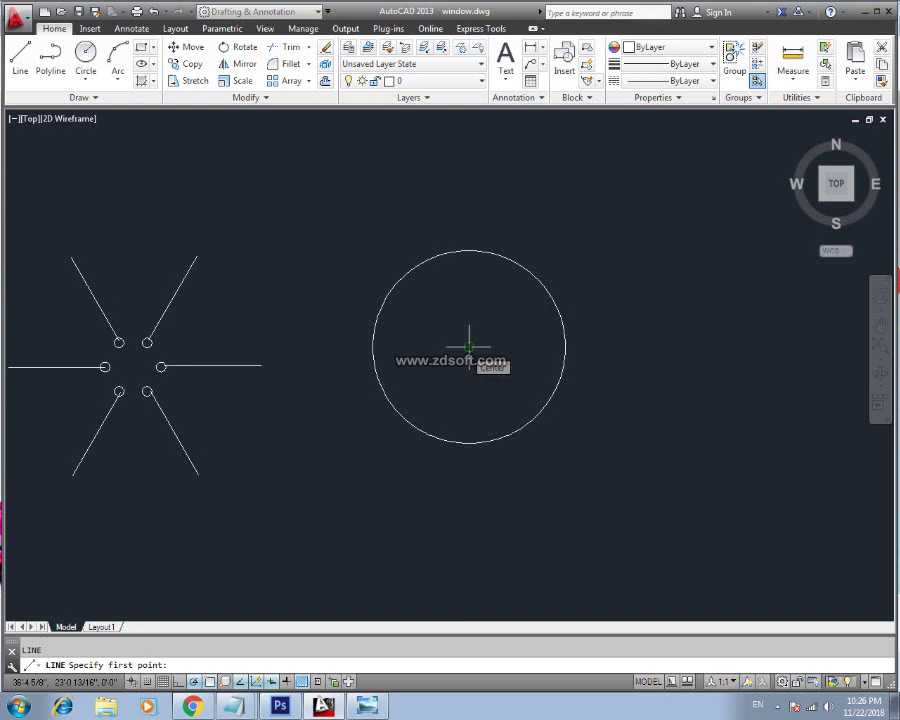
{"action": "type", "text": "os"}
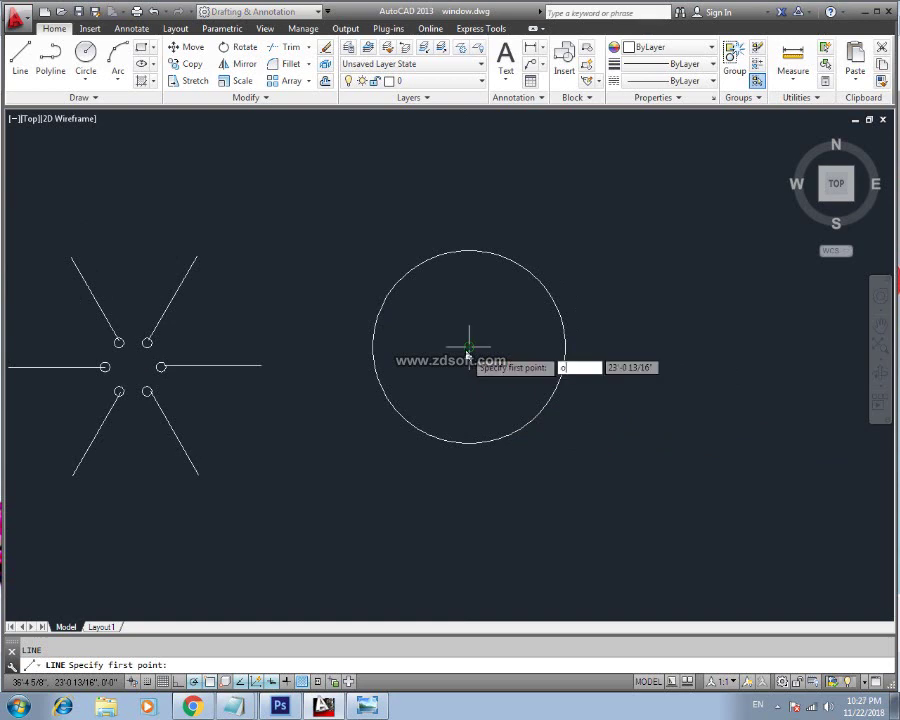
{"action": "key", "text": "Return"}
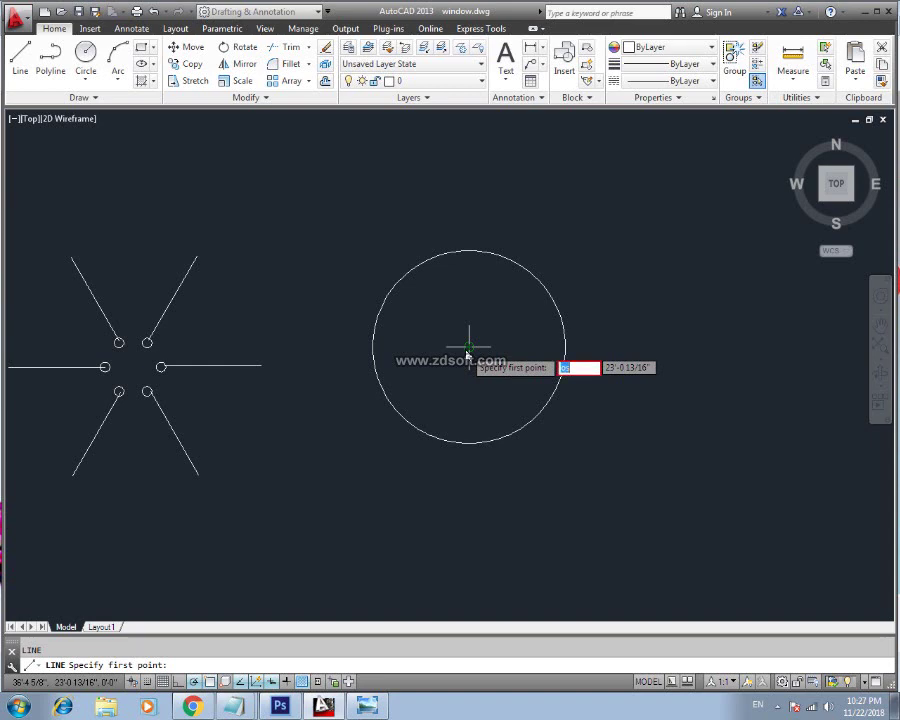
{"action": "key", "text": "Escape"}
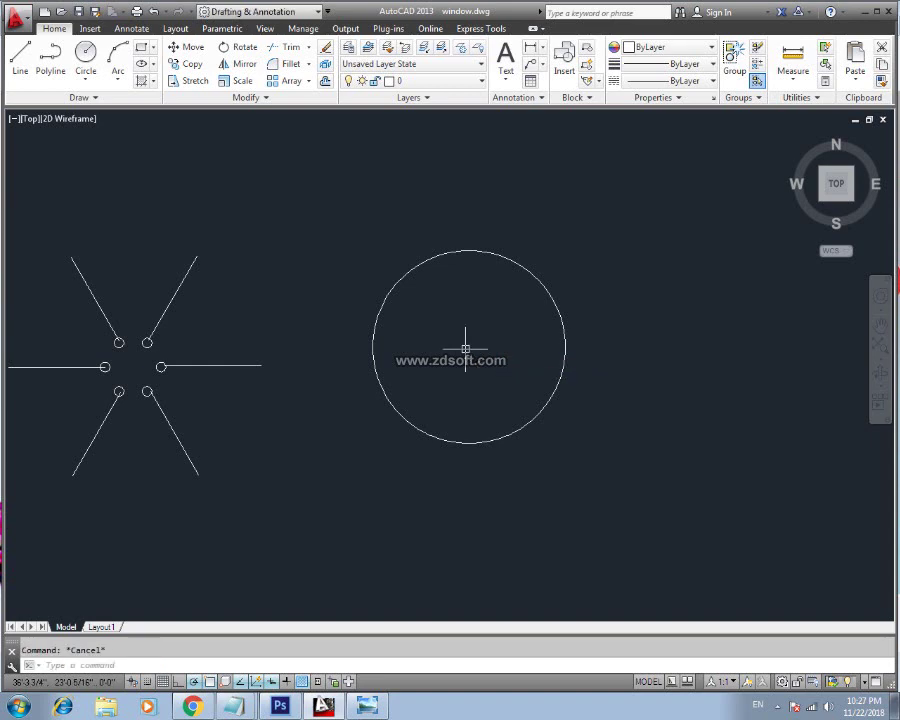
{"action": "type", "text": "os"}
{"action": "key", "text": "Return"}
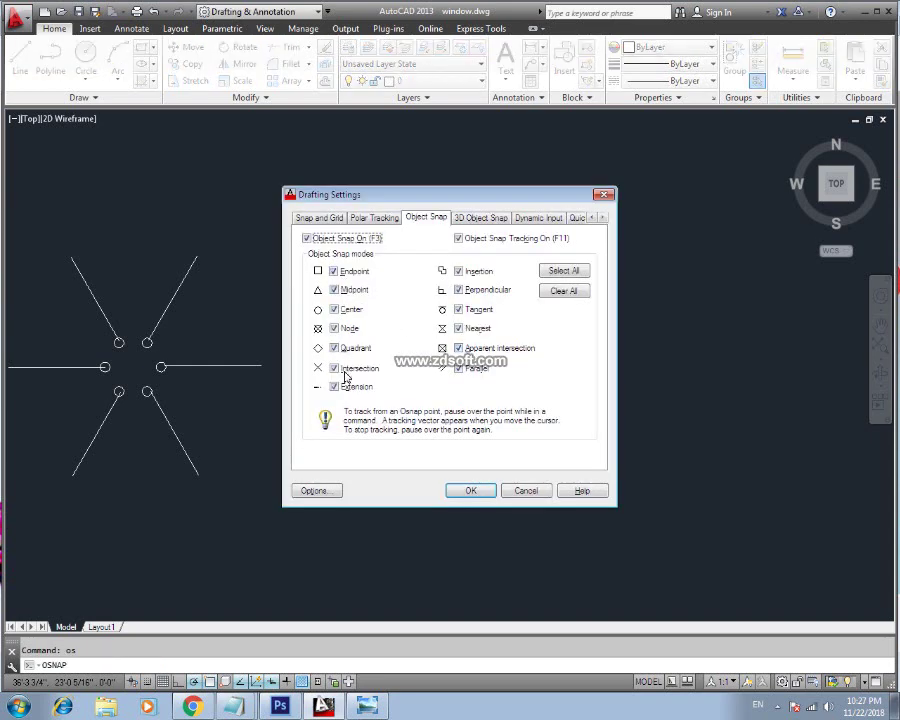
{"action": "left_click", "coordinate": [478, 489]}
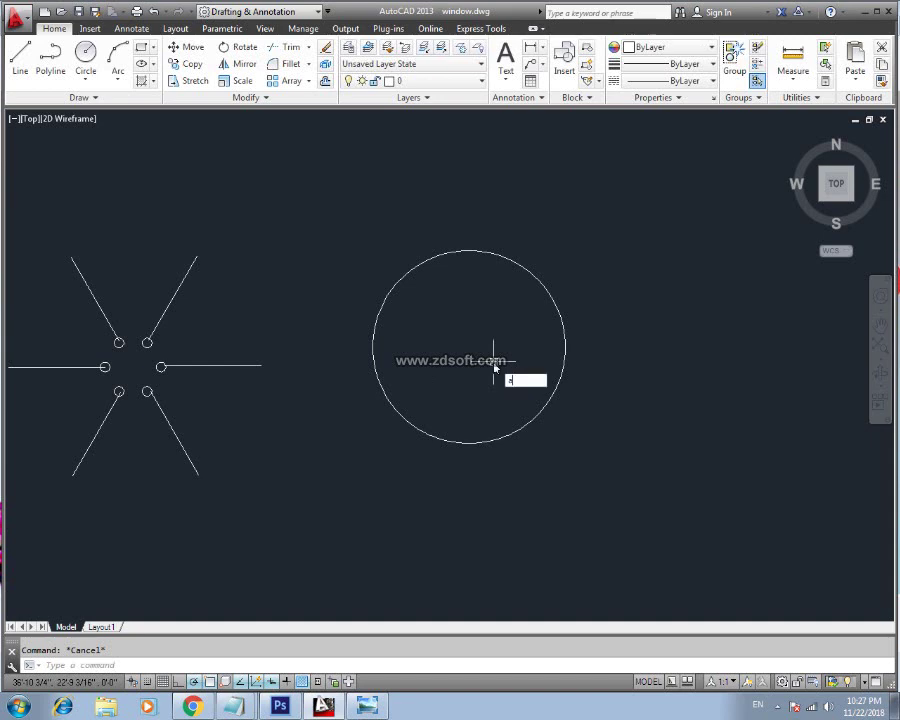
Draw a horizontal radius line from the circle's right quadrant to its centre
{"action": "type", "text": "l"}
{"action": "key", "text": "Return"}
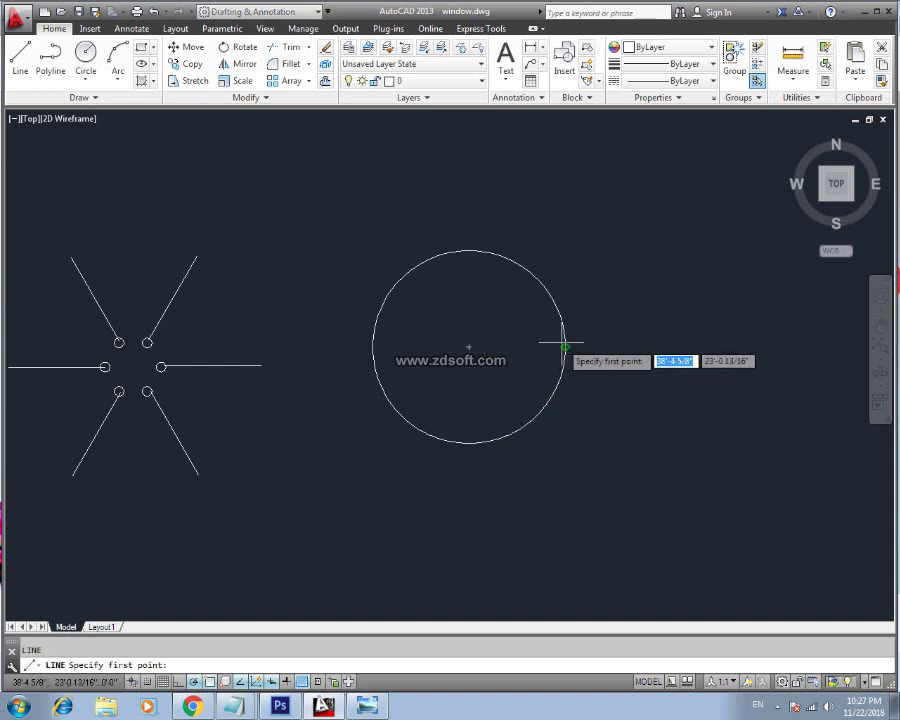
{"action": "left_click", "coordinate": [565, 347]}
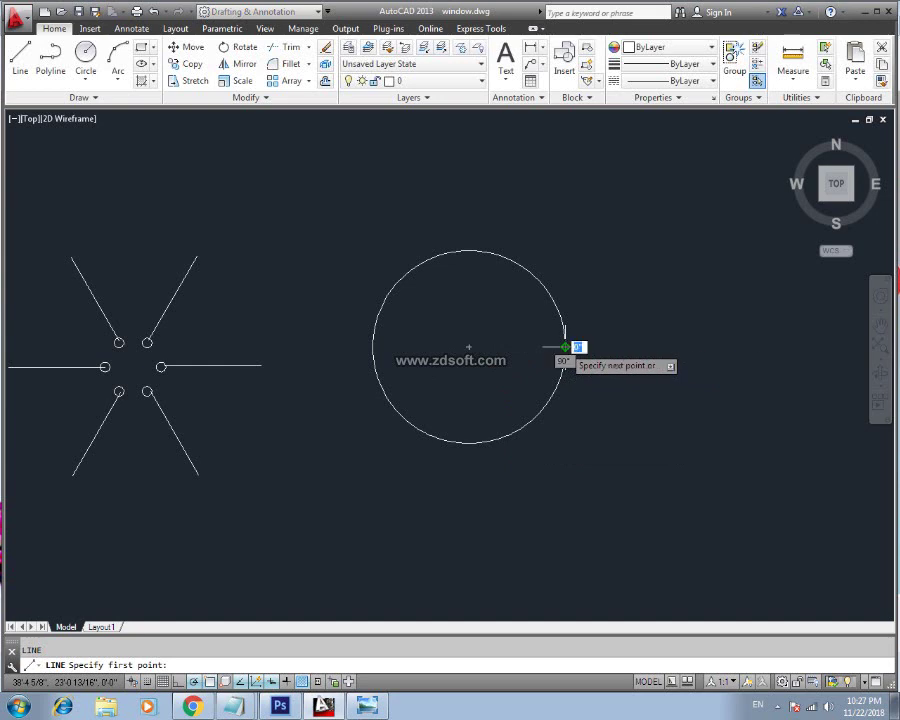
{"action": "left_click", "coordinate": [469, 347]}
{"action": "key", "text": "Escape"}
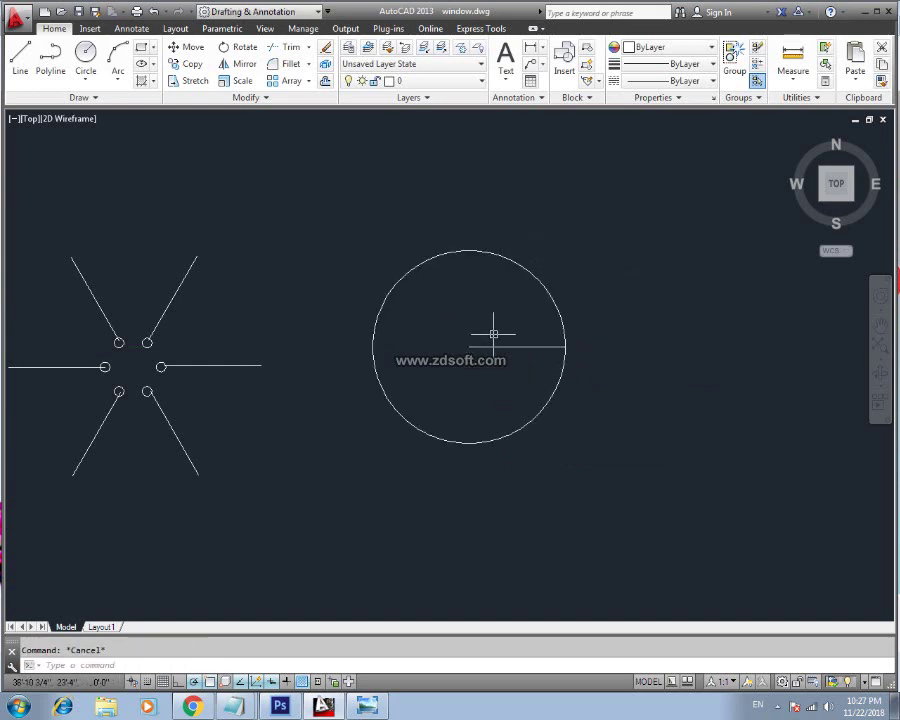
{"action": "type", "text": "ar"}
{"action": "key", "text": "Return"}
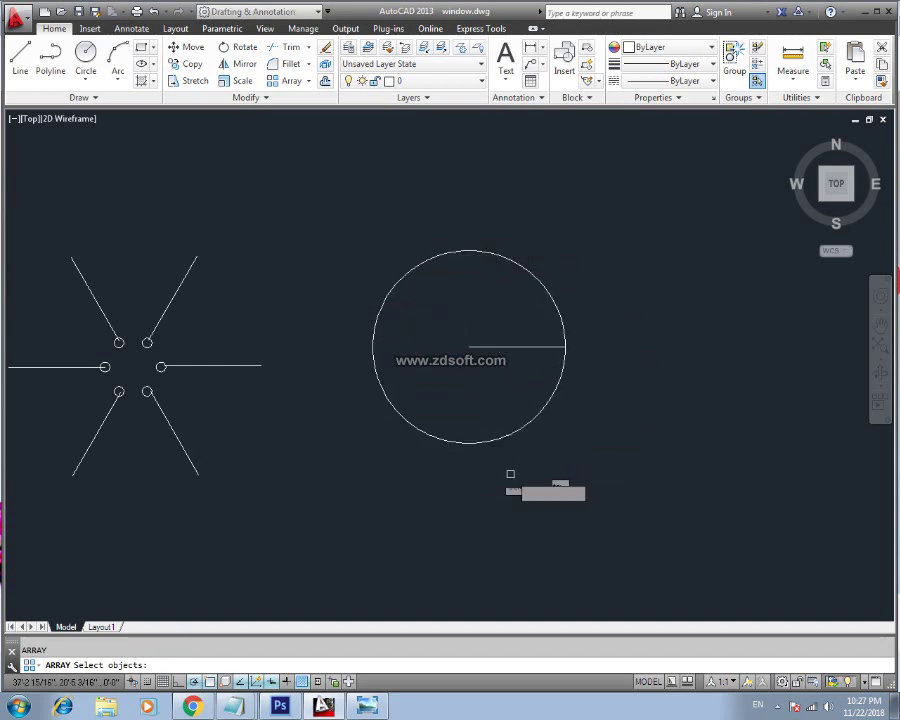
Polar-array the radius line around the large circle's centre
{"action": "left_click", "coordinate": [517, 347]}
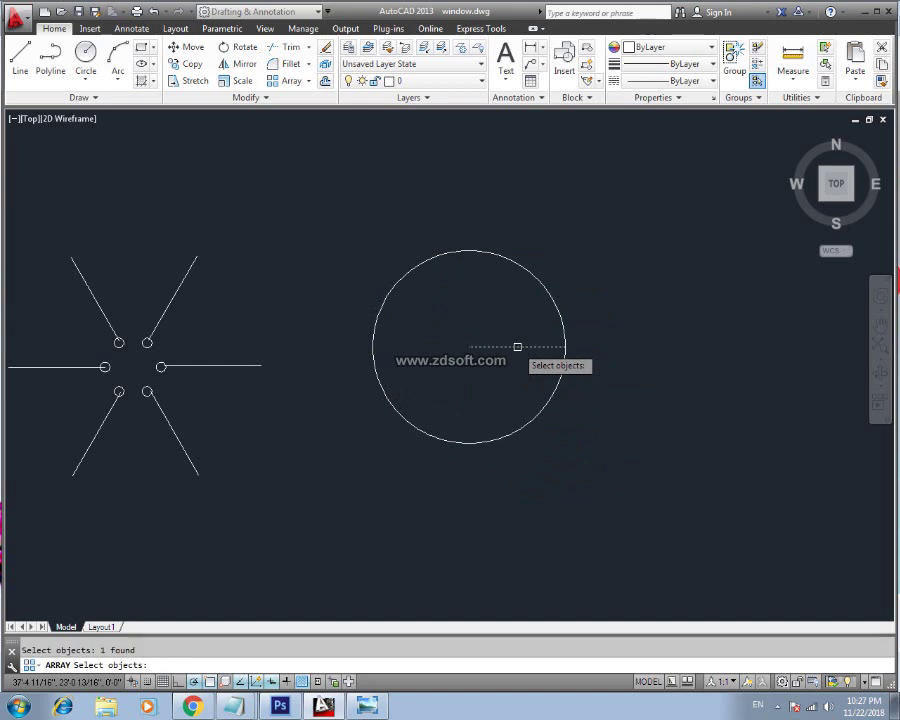
{"action": "key", "text": "Return"}
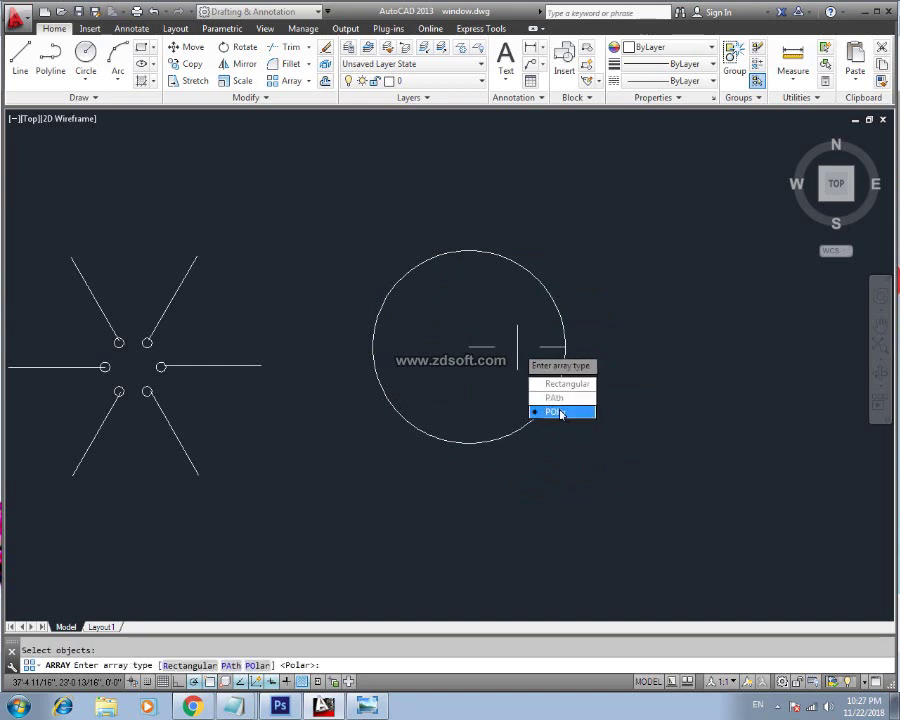
{"action": "key", "text": "Return"}
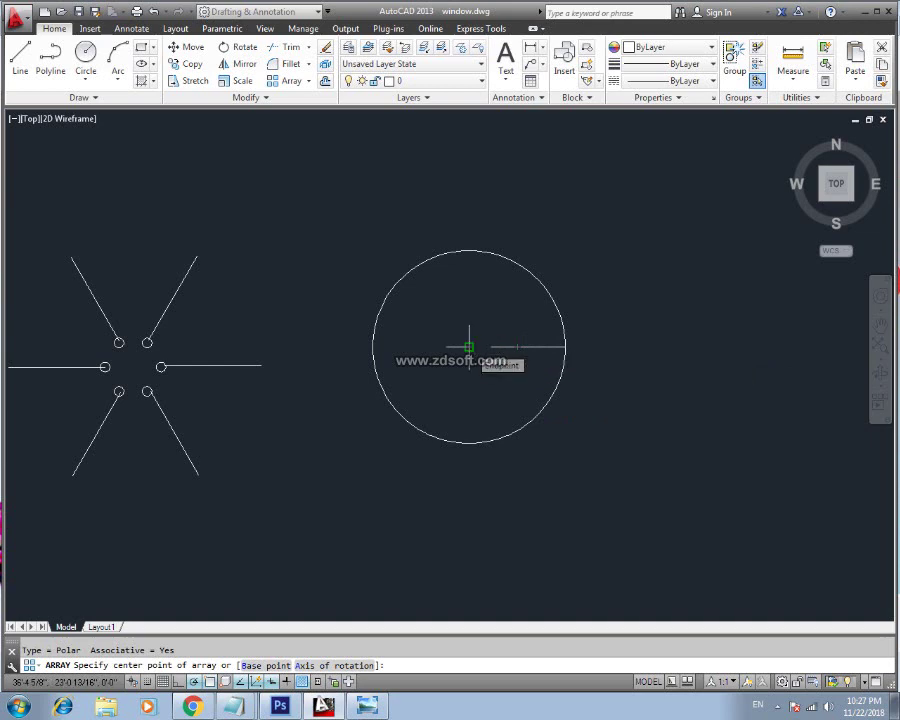
{"action": "left_click", "coordinate": [469, 347]}
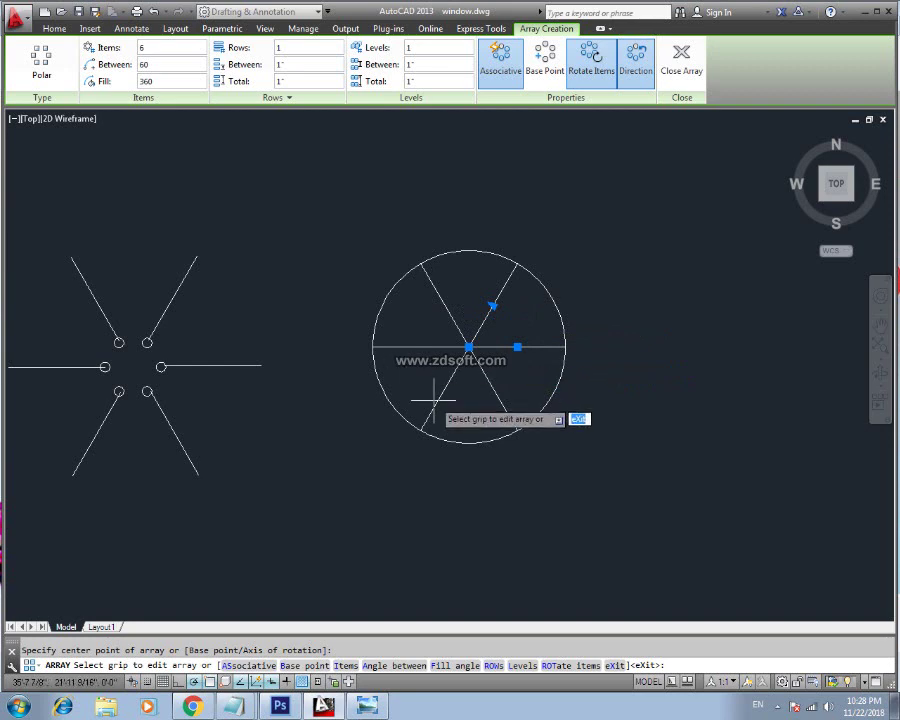
Set the array's item count to 8, after trying 10 and 4
{"action": "left_click", "coordinate": [145, 48]}
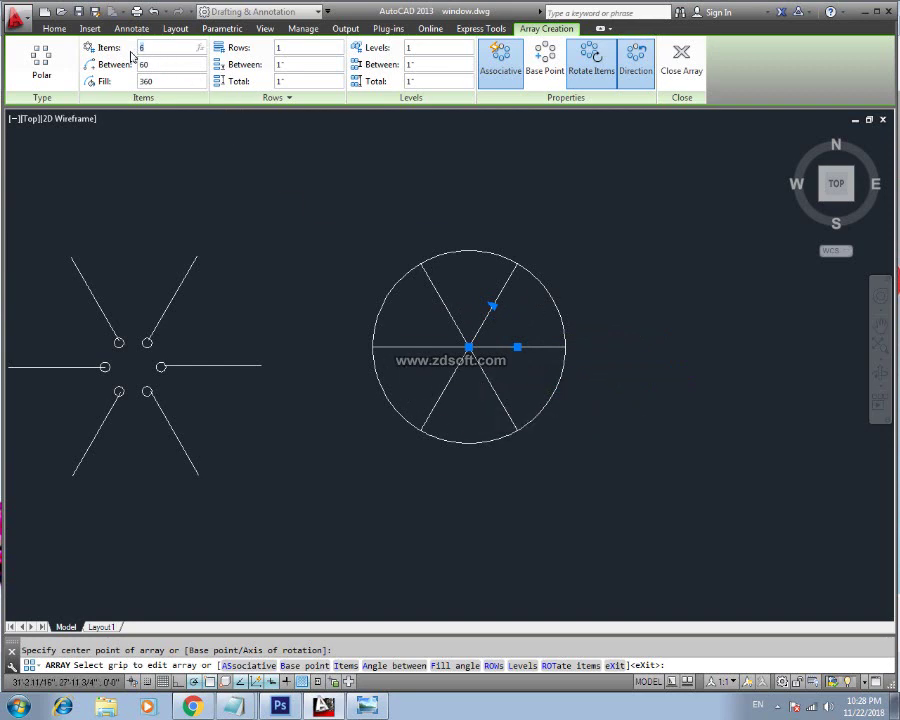
{"action": "type", "text": "10"}
{"action": "key", "text": "Return"}
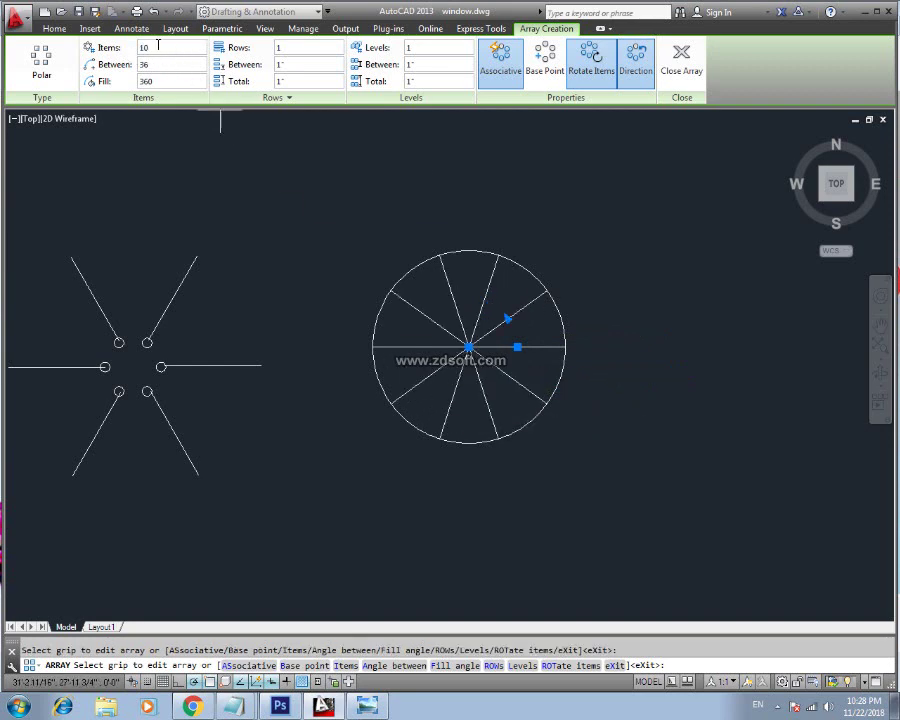
{"action": "double_click", "coordinate": [157, 47]}
{"action": "type", "text": "4"}
{"action": "key", "text": "Return"}
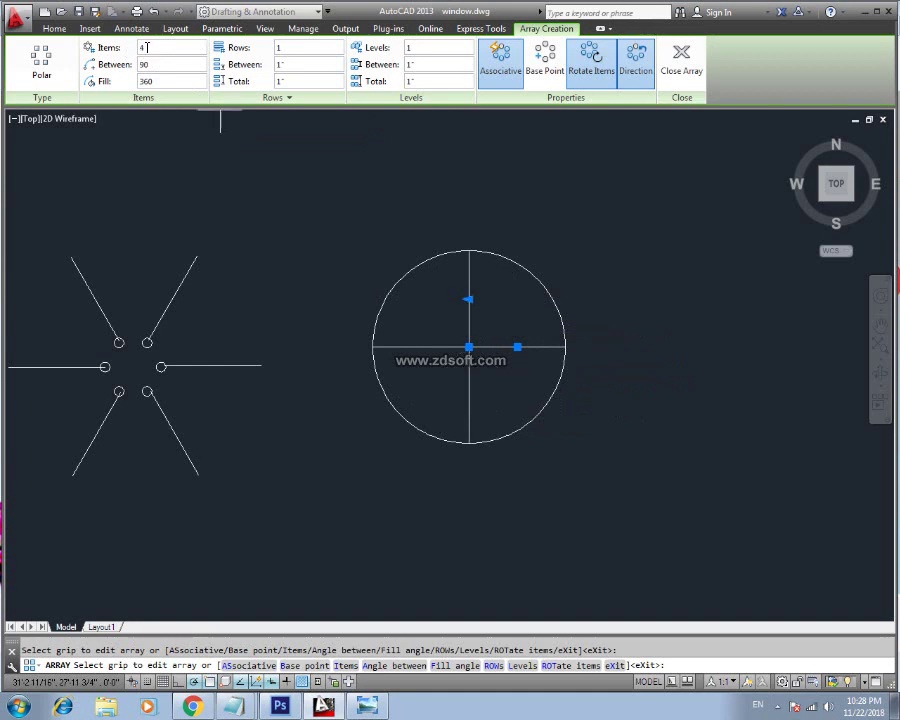
{"action": "left_click", "coordinate": [146, 48]}
{"action": "type", "text": "8"}
{"action": "key", "text": "Return"}
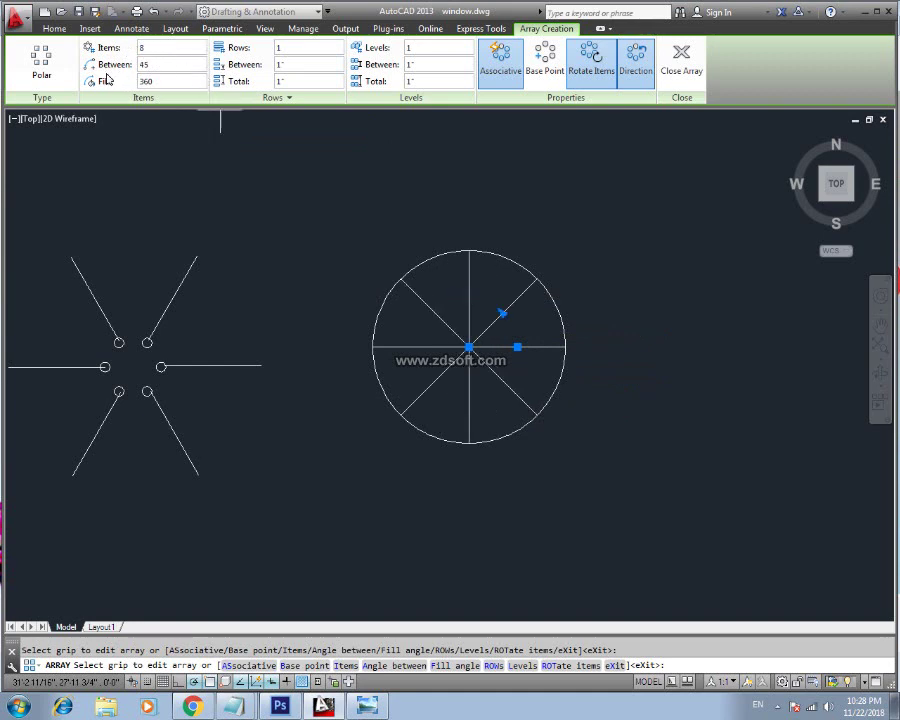
Enter 80 in the array's angle field and finish the array
{"action": "left_click", "coordinate": [168, 66]}
{"action": "type", "text": "18"}
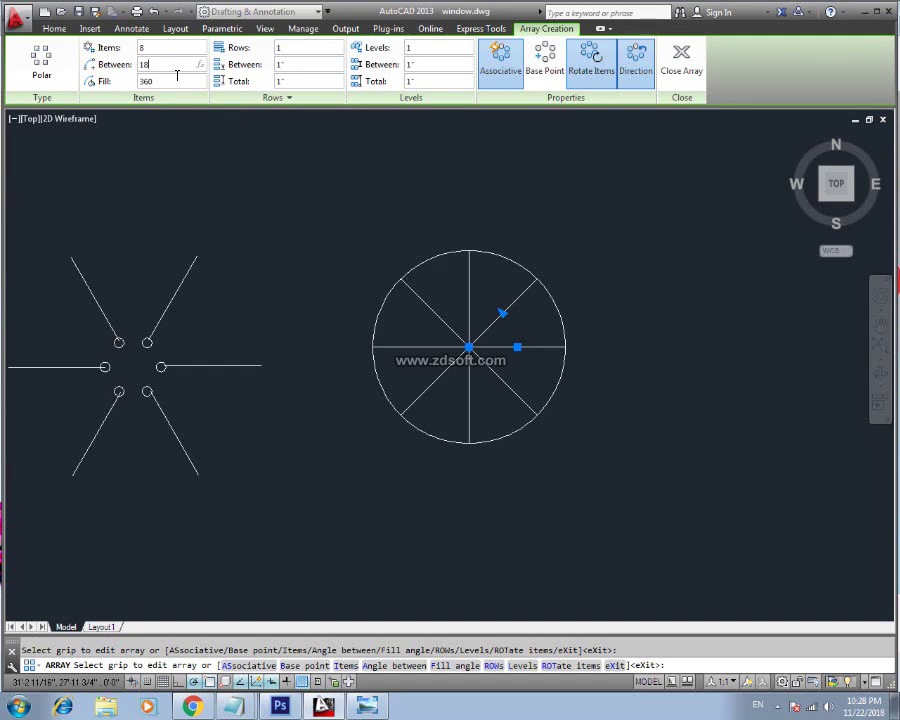
{"action": "type", "text": "0"}
{"action": "left_click", "coordinate": [169, 64]}
{"action": "type", "text": "80"}
{"action": "key", "text": "Return"}
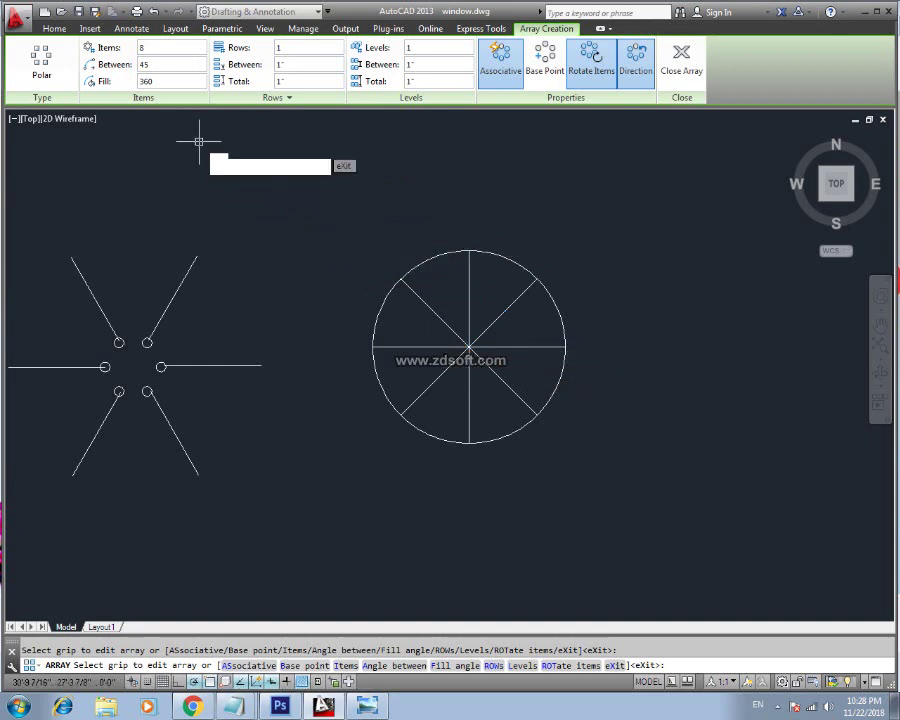
{"action": "key", "text": "Escape"}
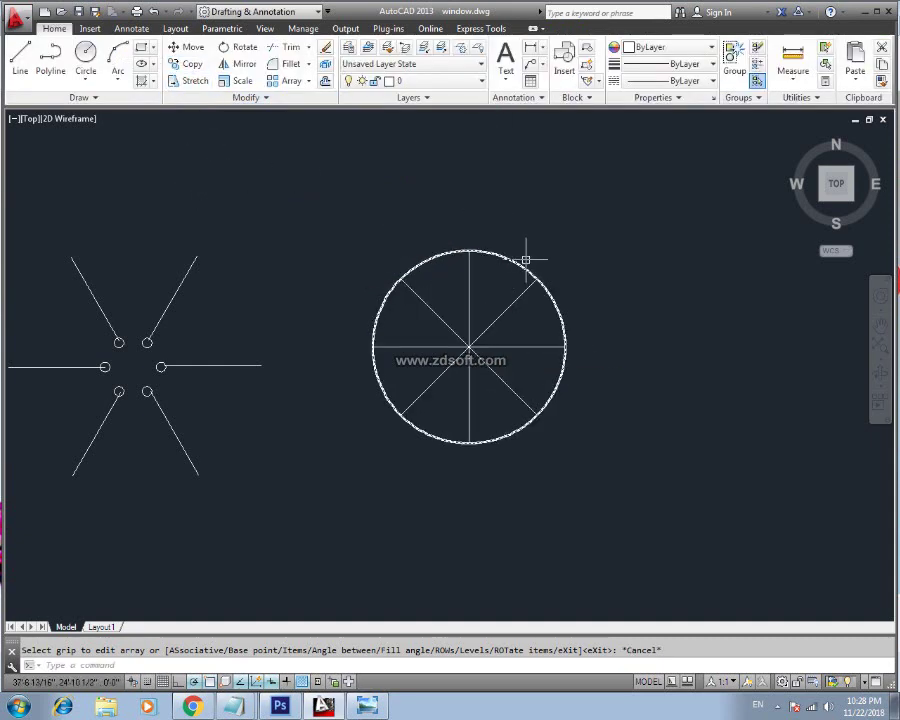
Select the old spoked circle and its lines and delete them
{"action": "left_click", "coordinate": [526, 260]}
{"action": "key", "text": "Escape"}
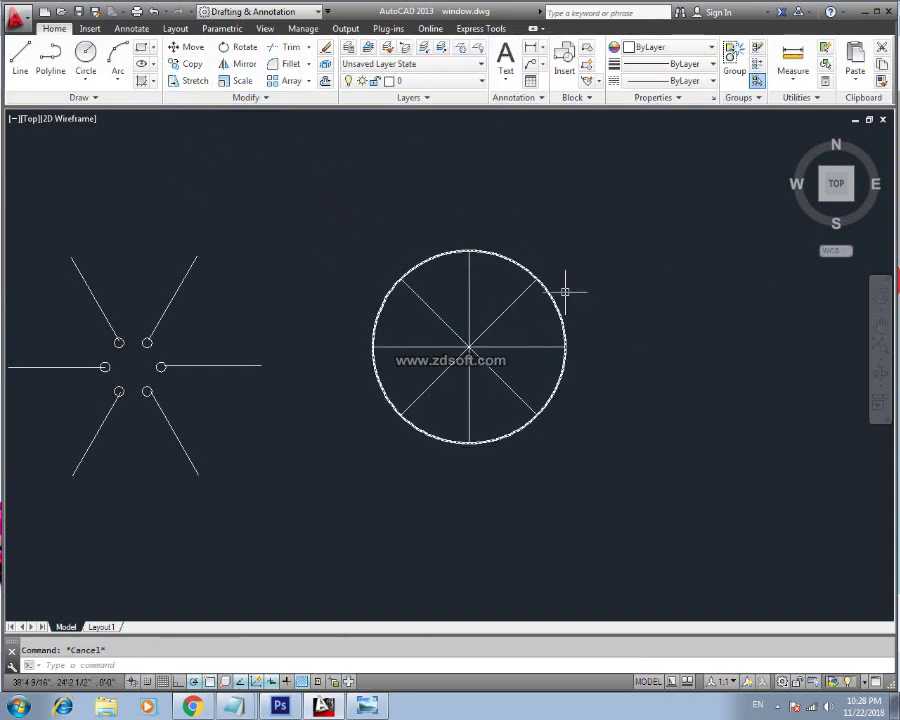
{"action": "left_click", "coordinate": [600, 222]}
{"action": "left_click", "coordinate": [540, 275]}
{"action": "key", "text": "Escape"}
{"action": "left_click", "coordinate": [529, 276]}
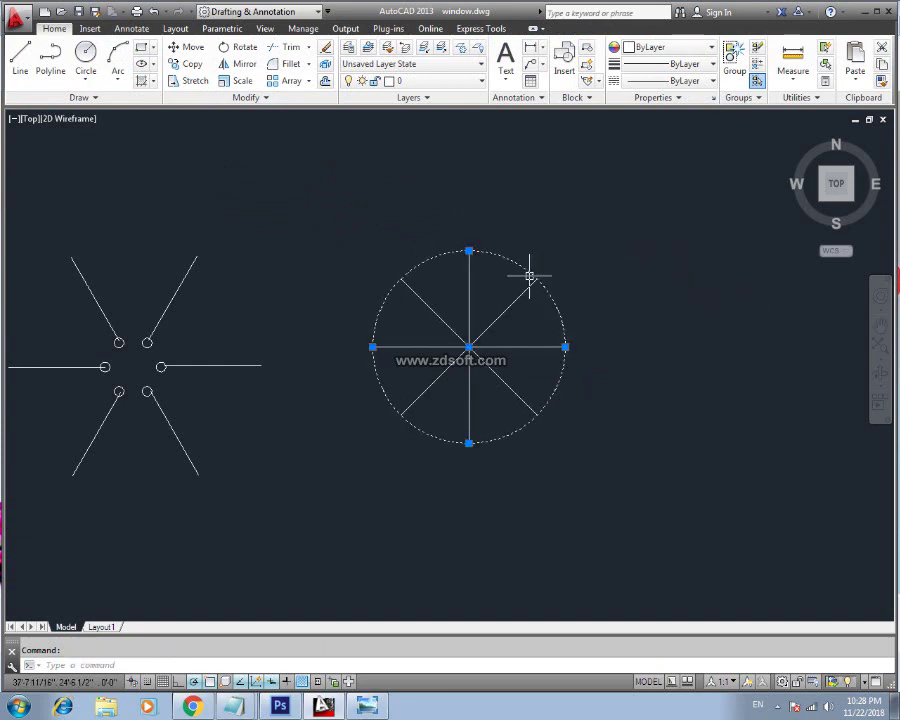
{"action": "key", "text": "Escape"}
{"action": "left_click", "coordinate": [495, 29]}
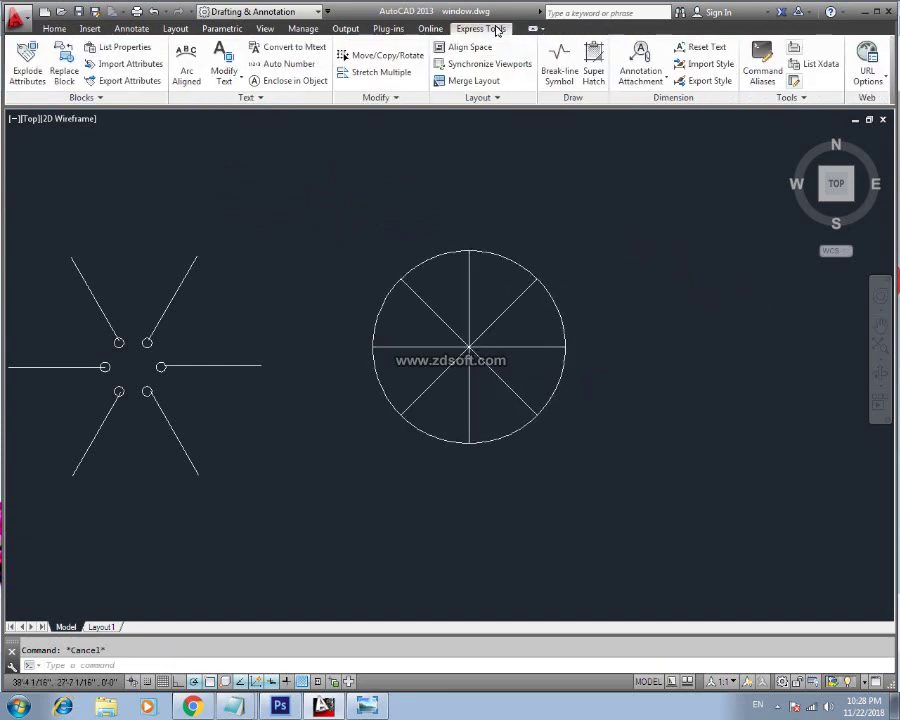
{"action": "left_click", "coordinate": [516, 344]}
{"action": "key", "text": "Delete"}
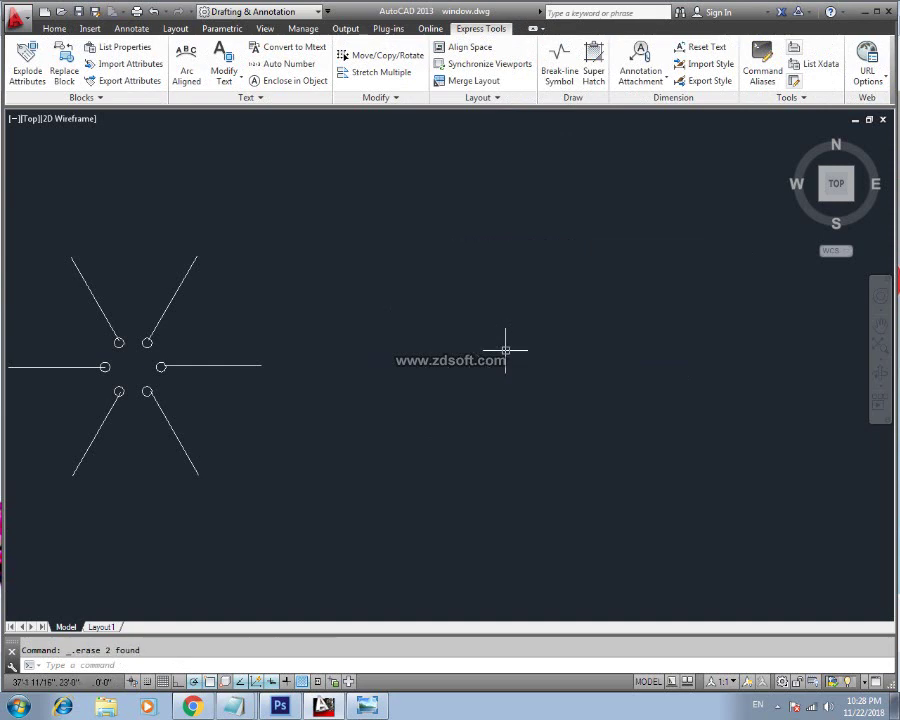
Draw a new circle and a radius line from its centre to its right edge
{"action": "type", "text": "c"}
{"action": "key", "text": "Return"}
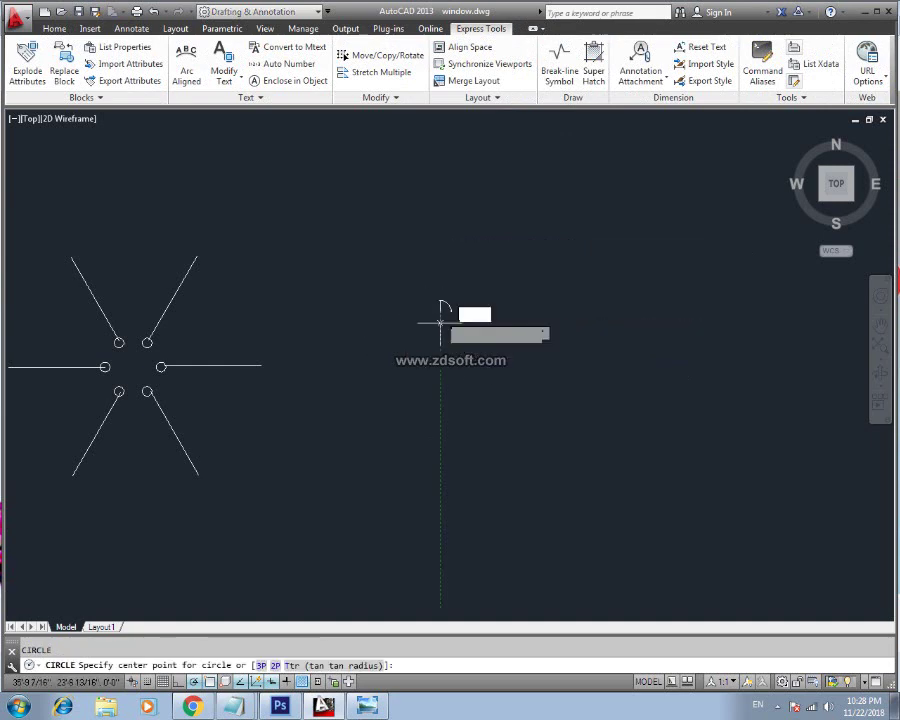
{"action": "left_click", "coordinate": [440, 311]}
{"action": "left_click", "coordinate": [450, 406]}
{"action": "key", "text": "Escape"}
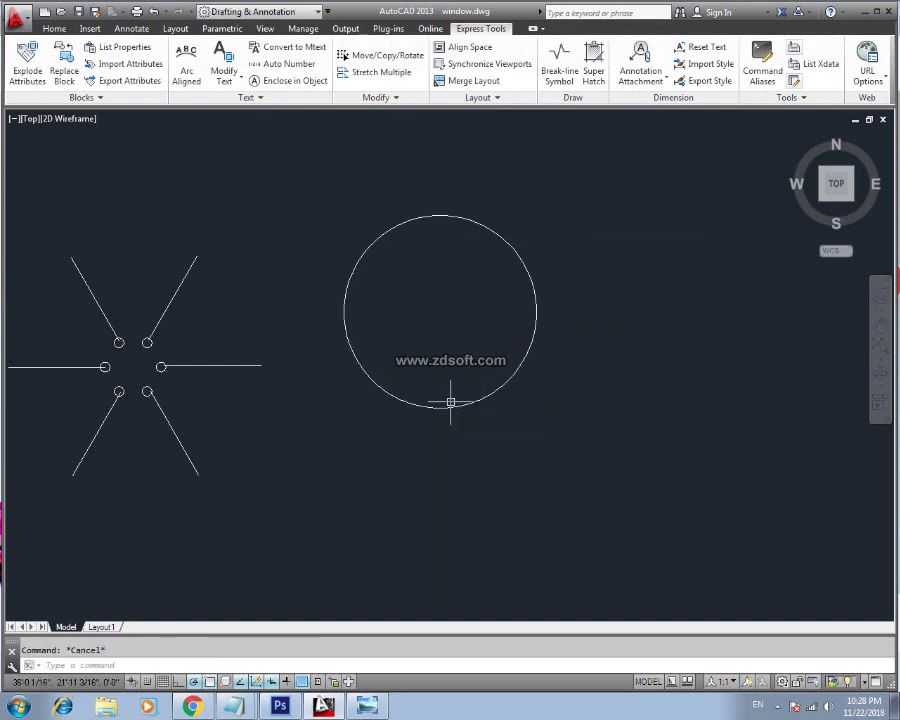
{"action": "type", "text": "l"}
{"action": "key", "text": "Return"}
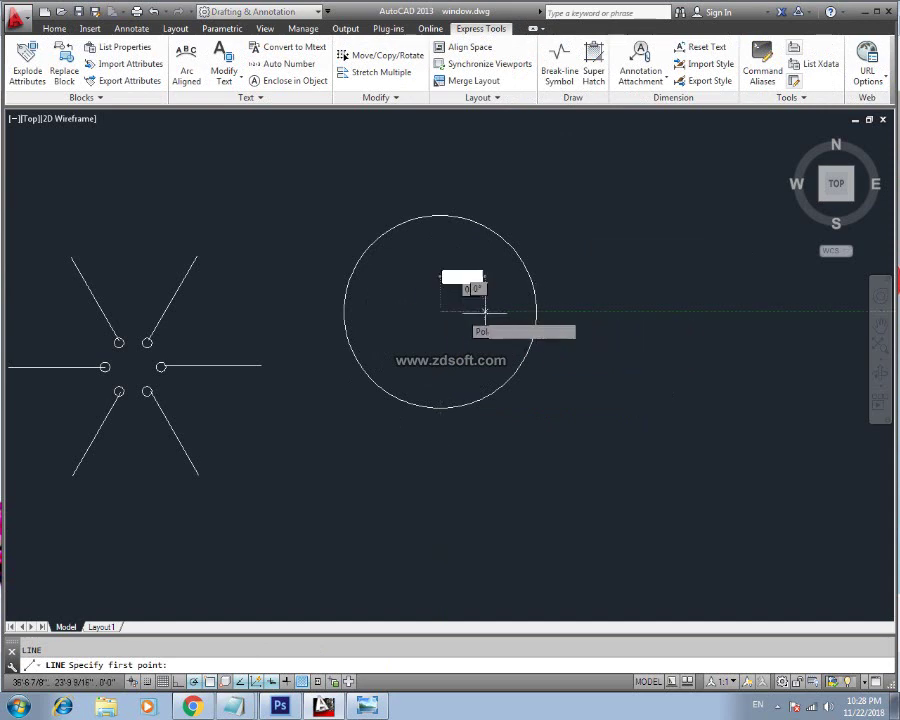
{"action": "left_click", "coordinate": [440, 311]}
{"action": "left_click", "coordinate": [536, 311]}
{"action": "key", "text": "Escape"}
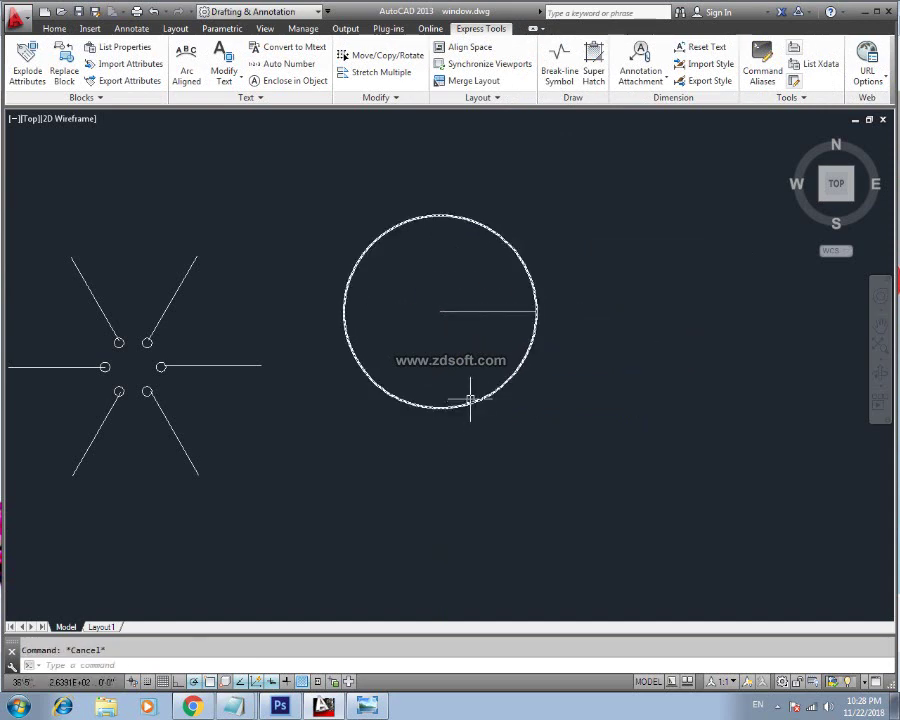
Polar-array the radius line about the circle's centre with 8 items
{"action": "type", "text": "ar"}
{"action": "key", "text": "Return"}
{"action": "left_click", "coordinate": [474, 311]}
{"action": "key", "text": "Return"}
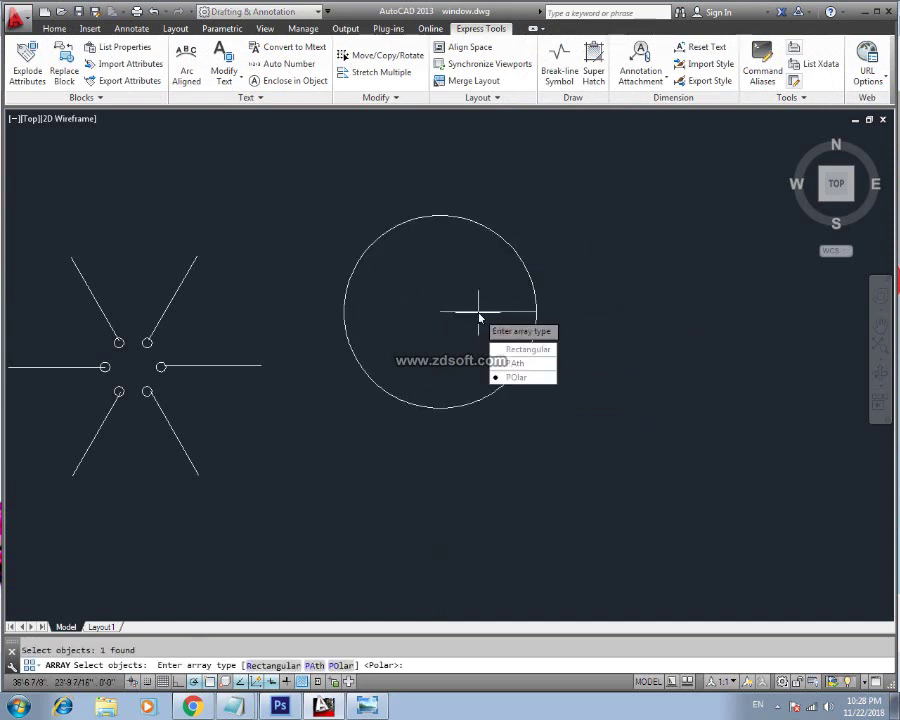
{"action": "left_click", "coordinate": [517, 377]}
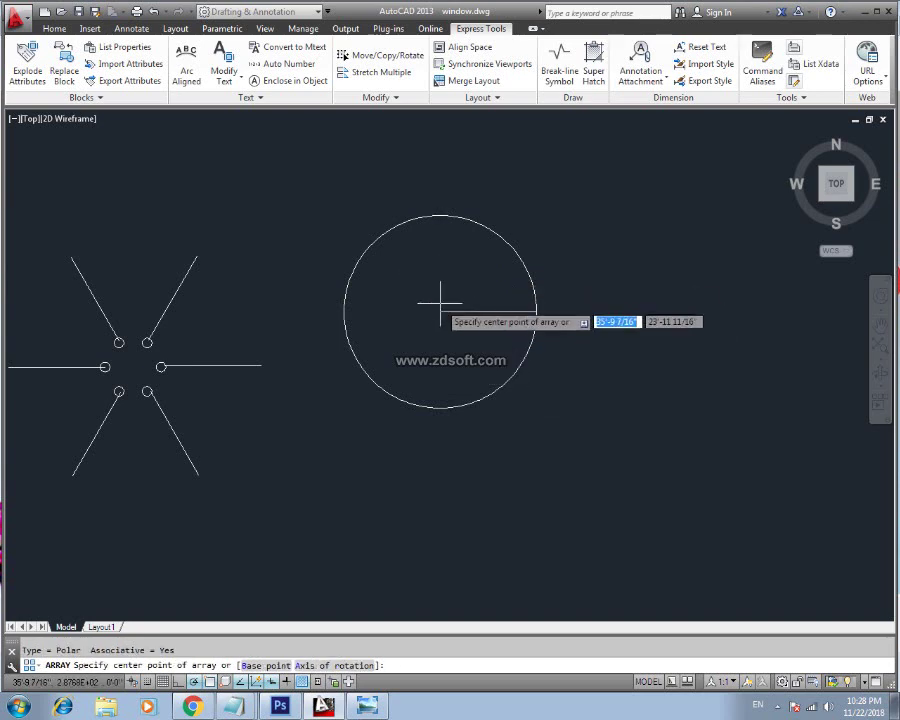
{"action": "left_click", "coordinate": [440, 311]}
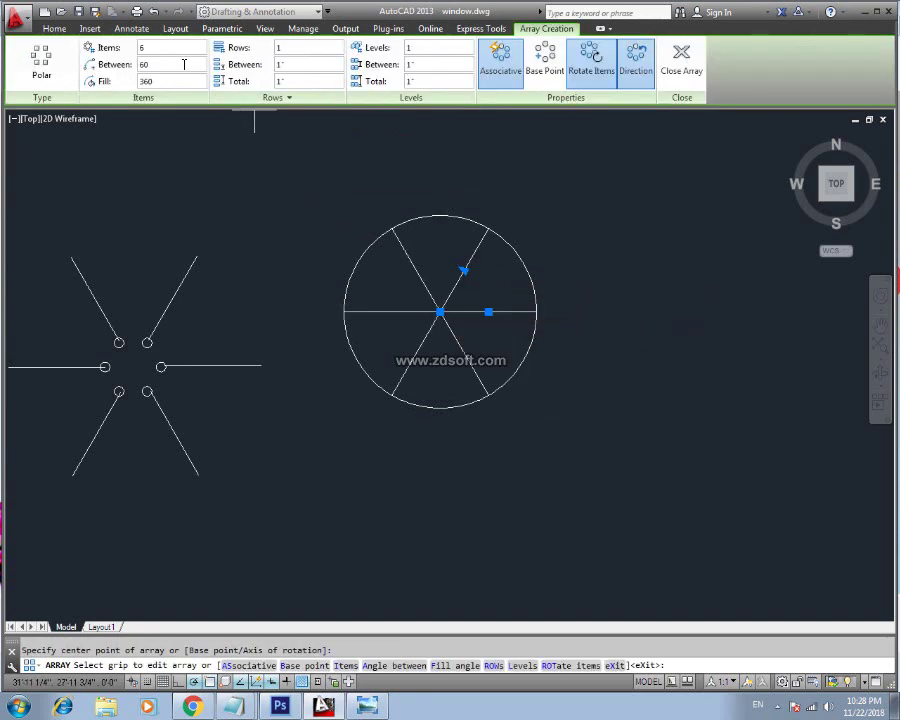
{"action": "left_click", "coordinate": [145, 47]}
{"action": "type", "text": "8"}
{"action": "key", "text": "Return"}
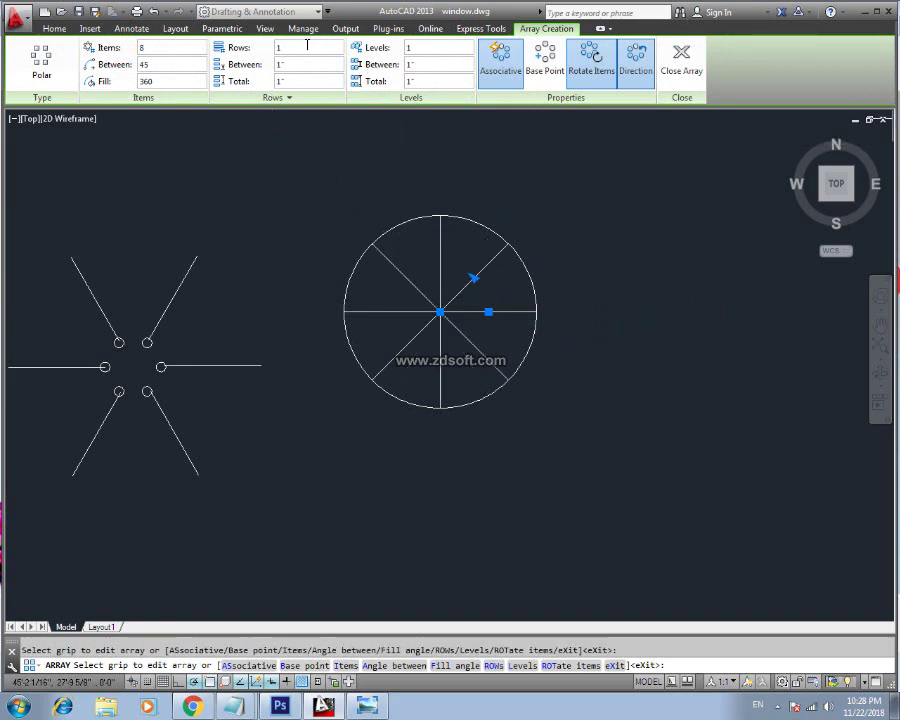
{"action": "left_click", "coordinate": [778, 708]}
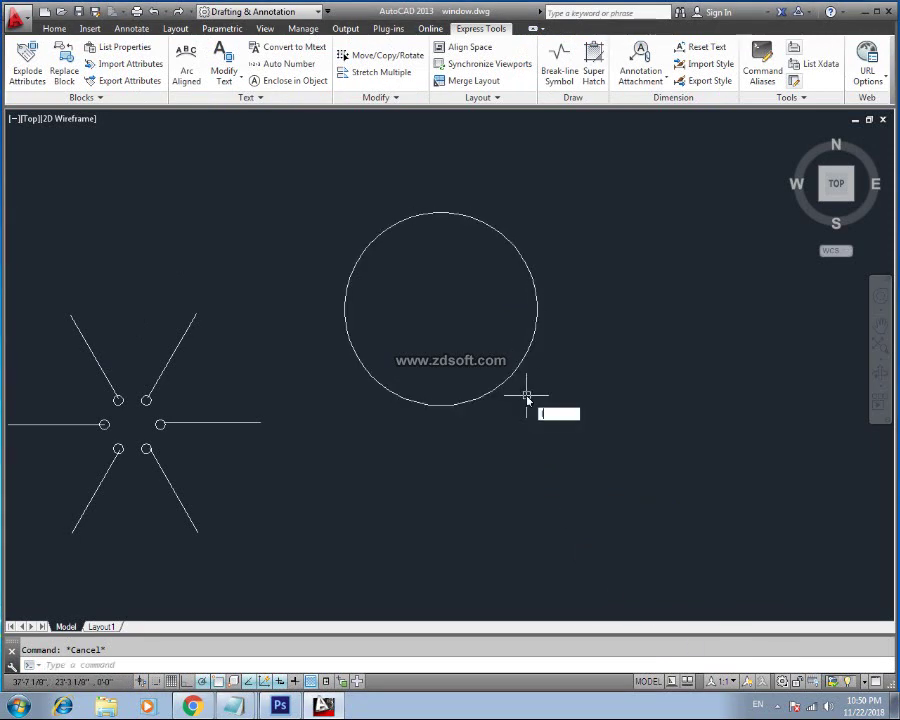
Draw a radius line from the circle's centre to its edge
{"action": "type", "text": "l"}
{"action": "key", "text": "Return"}
{"action": "left_click", "coordinate": [537, 308]}
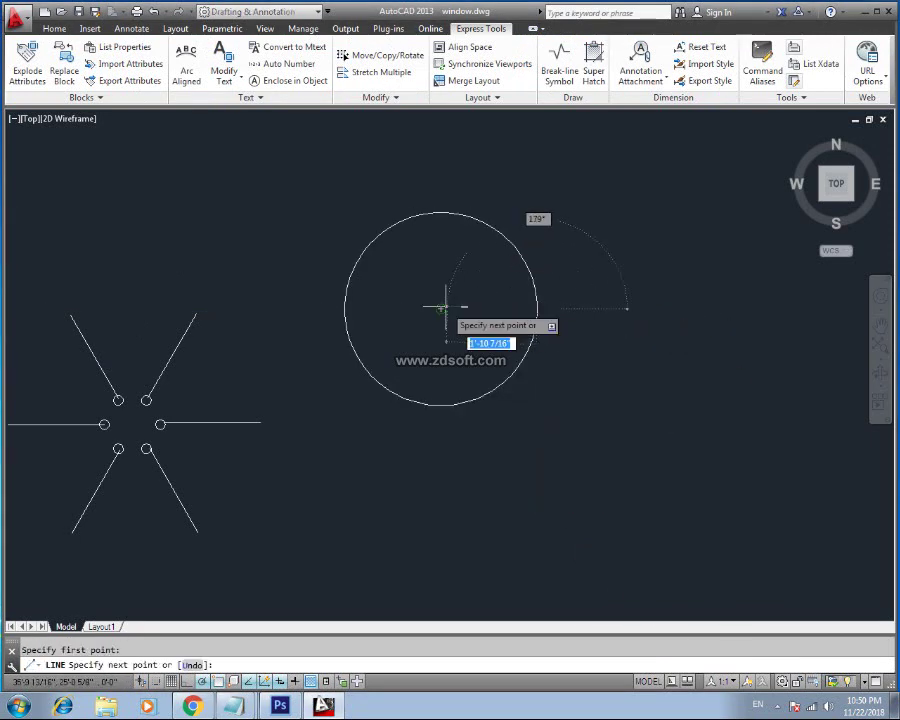
{"action": "left_click", "coordinate": [443, 308]}
{"action": "key", "text": "Escape"}
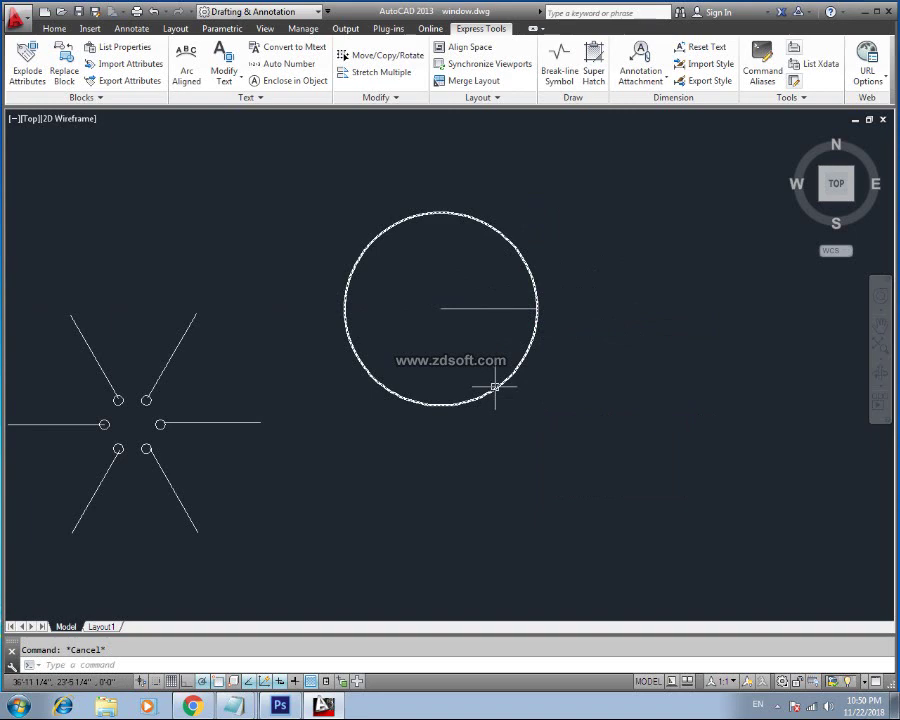
Polar-array the radius line about the circle centre into 8 spokes
{"action": "type", "text": "ar"}
{"action": "key", "text": "Return"}
{"action": "left_click", "coordinate": [470, 308]}
{"action": "key", "text": "Return"}
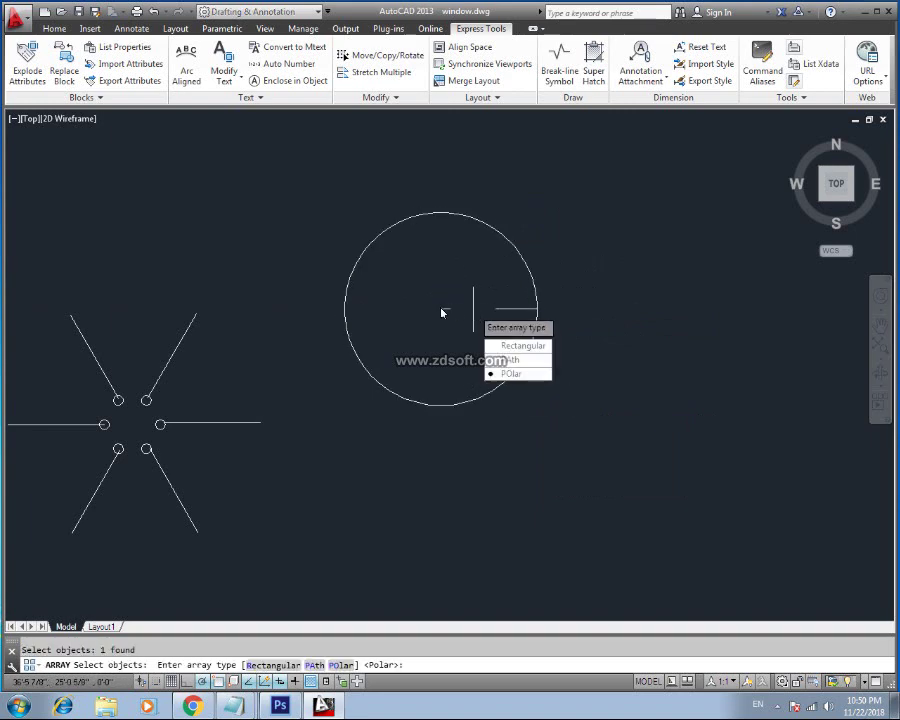
{"action": "key", "text": "Return"}
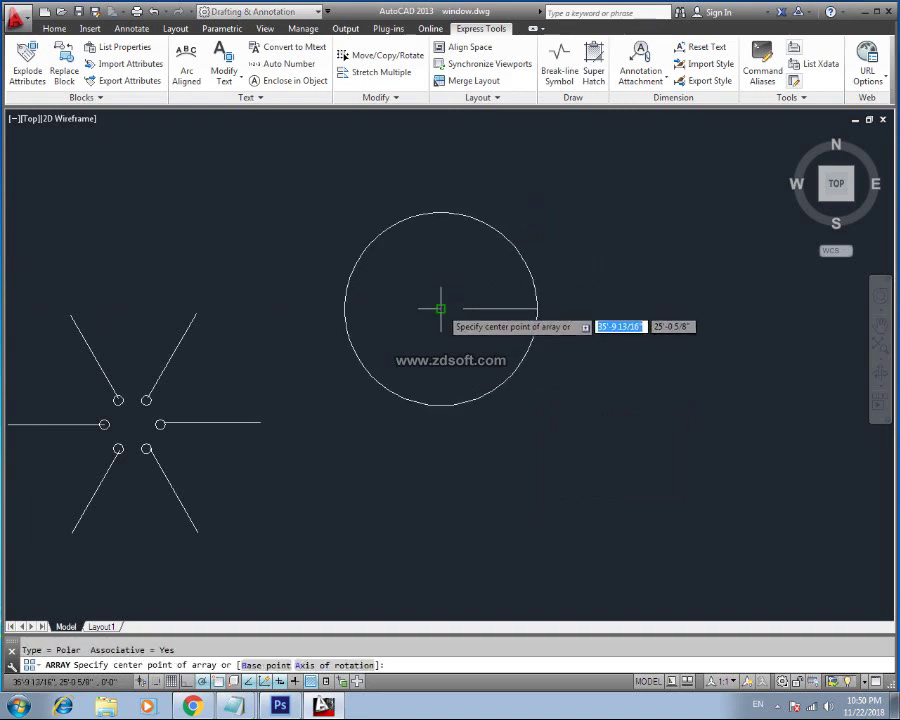
{"action": "left_click", "coordinate": [440, 308]}
{"action": "left_click", "coordinate": [162, 47]}
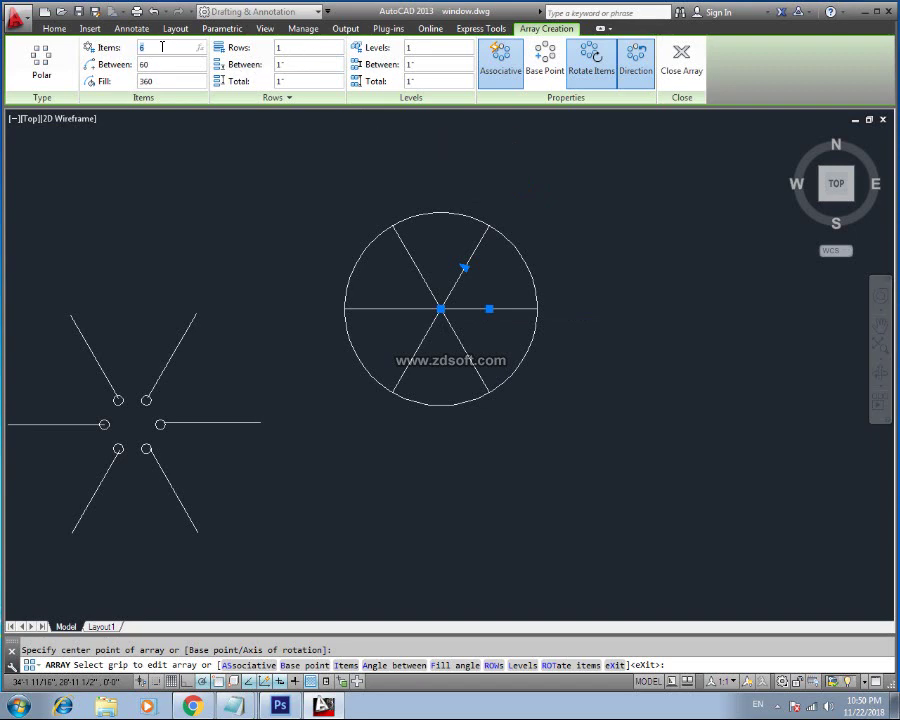
{"action": "type", "text": "8"}
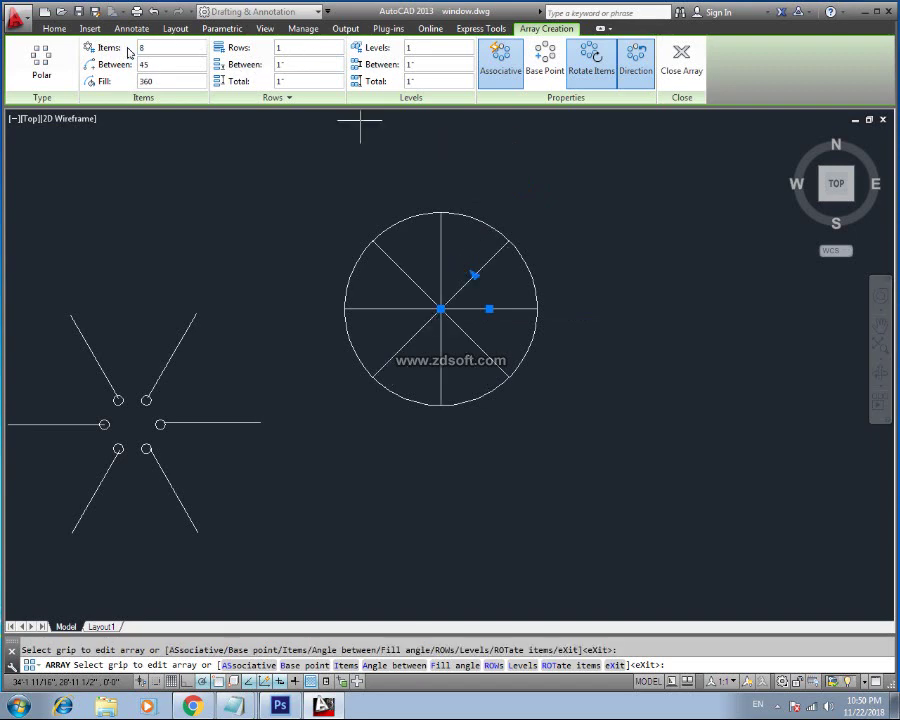
{"action": "key", "text": "Escape"}
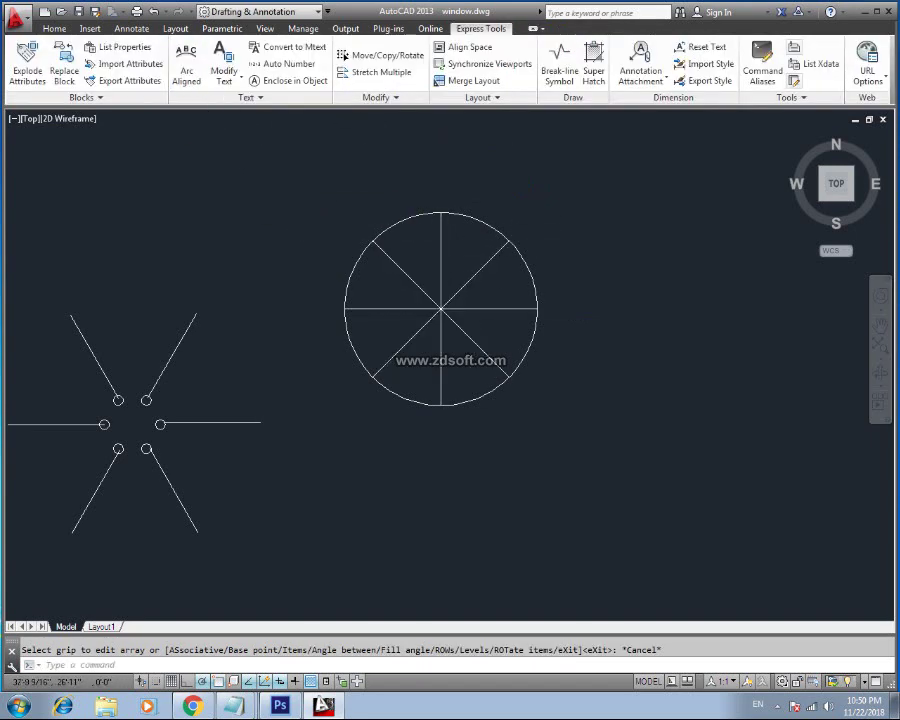
{"action": "left_click", "coordinate": [420, 295]}
{"action": "key", "text": "Escape"}
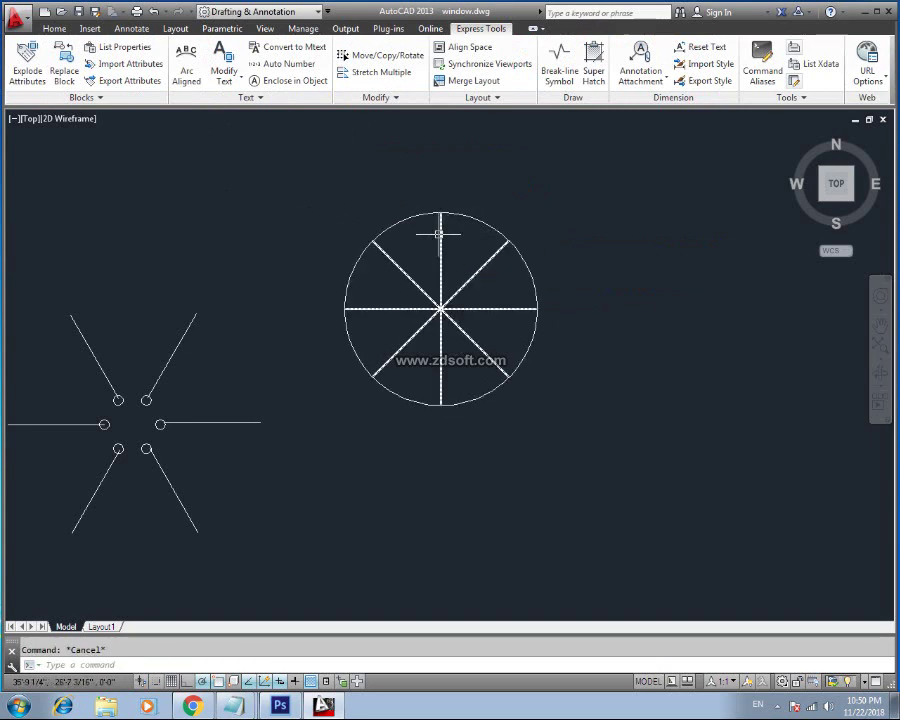
Change the spoke array's fill angle from 45 to 180, settling on 175 degrees
{"action": "left_click", "coordinate": [437, 230]}
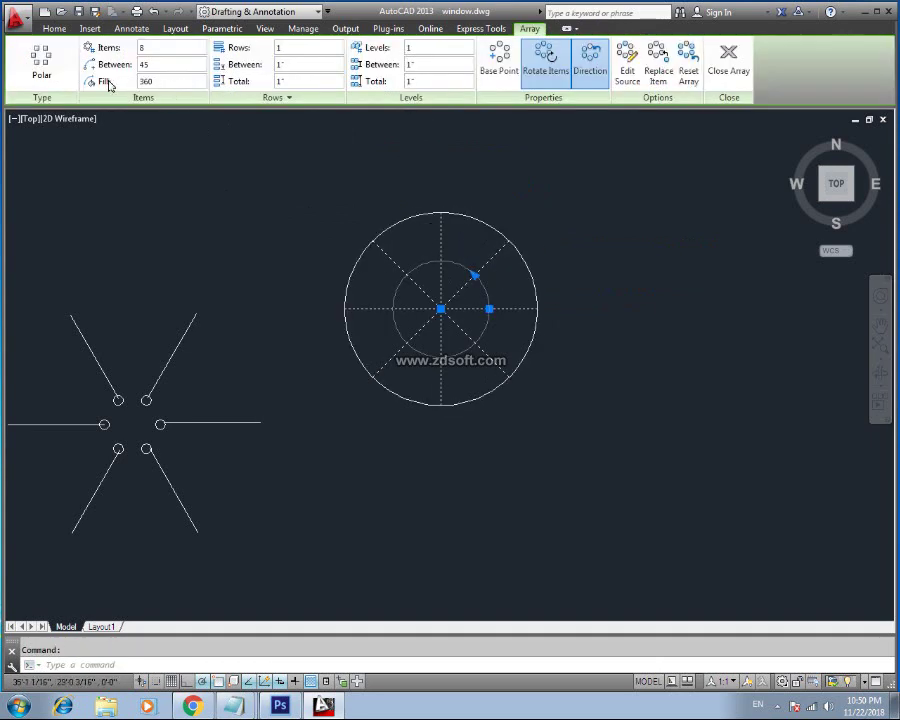
{"action": "left_click", "coordinate": [178, 84]}
{"action": "type", "text": "45"}
{"action": "key", "text": "Return"}
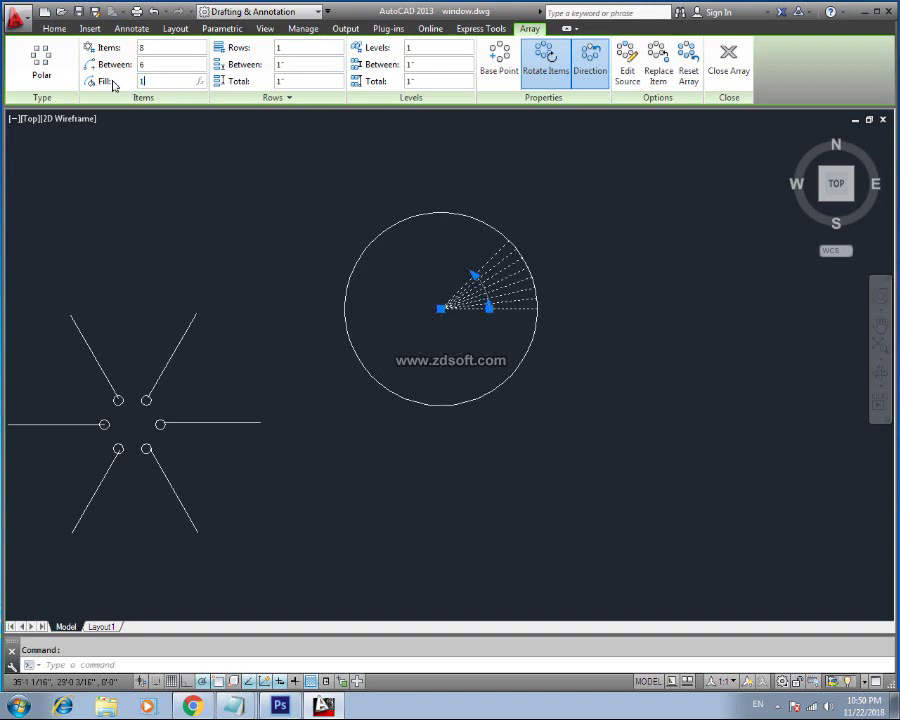
{"action": "type", "text": "80"}
{"action": "key", "text": "Return"}
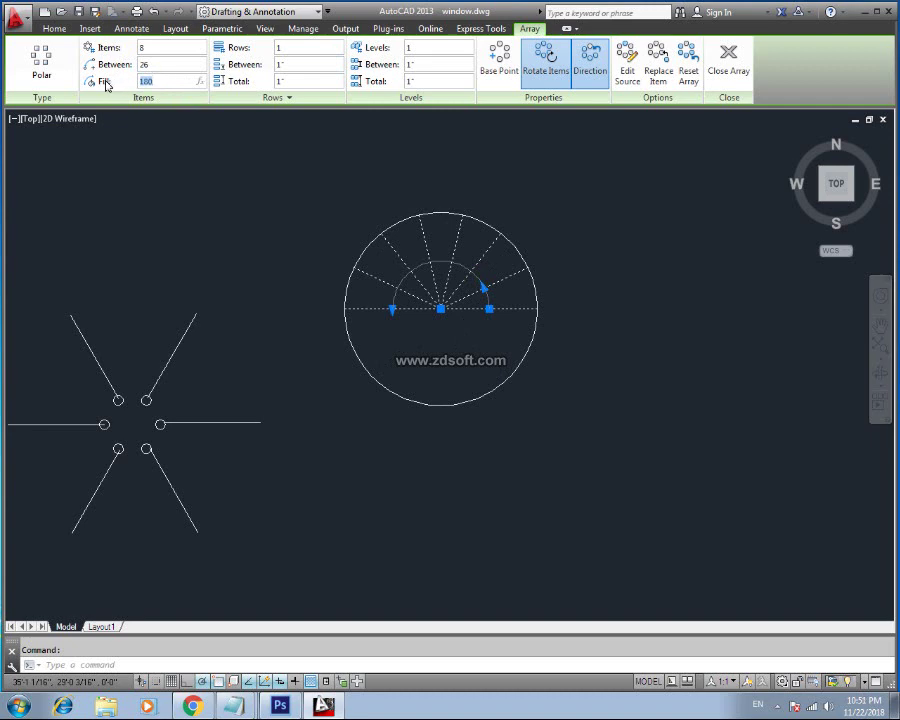
{"action": "type", "text": "75"}
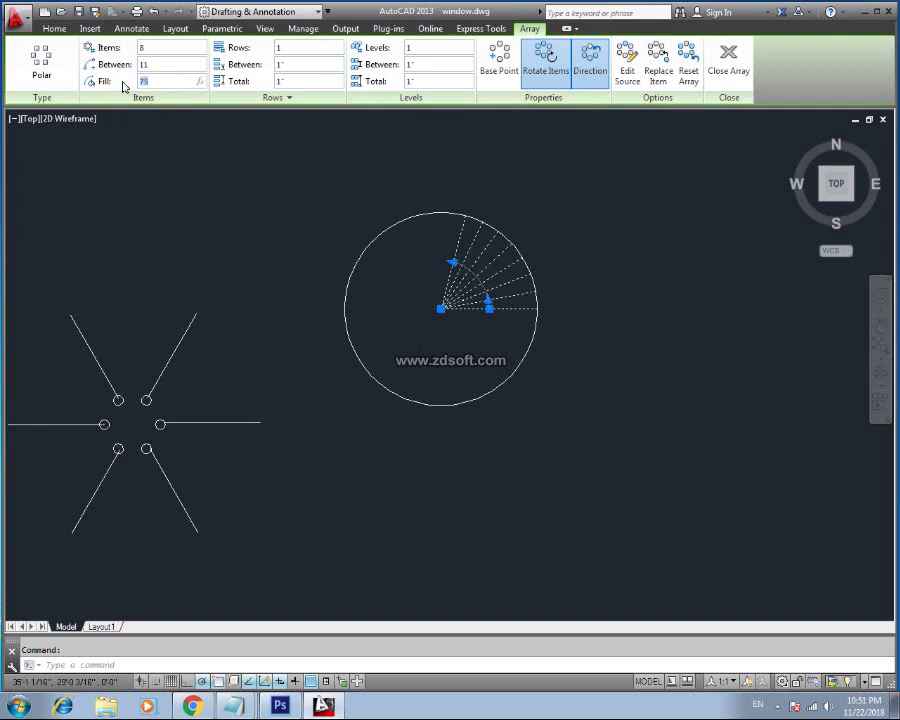
{"action": "type", "text": "75"}
{"action": "key", "text": "Return"}
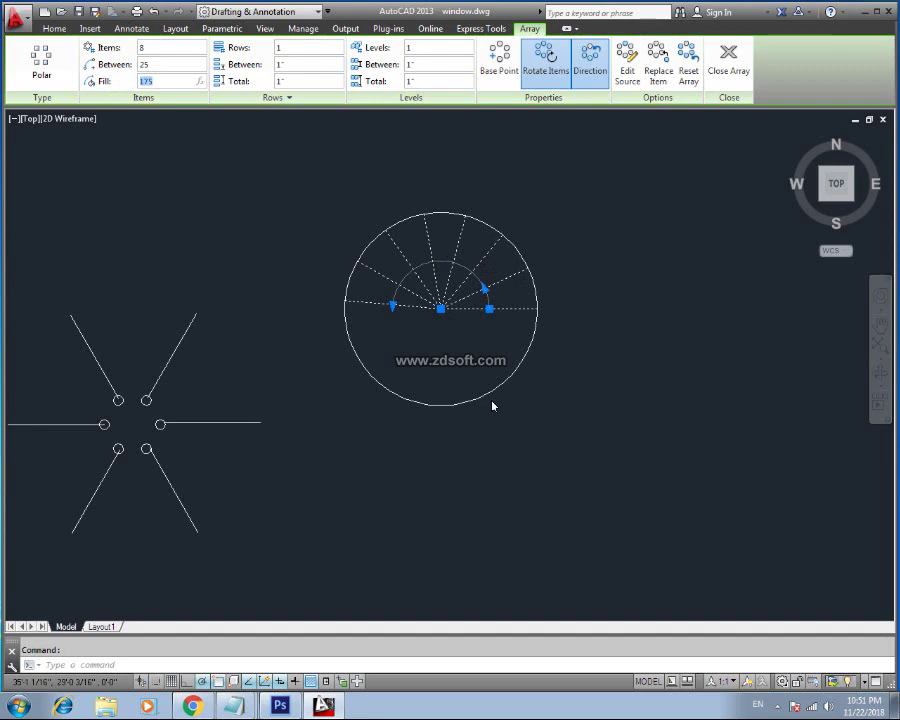
{"action": "key", "text": "Escape"}
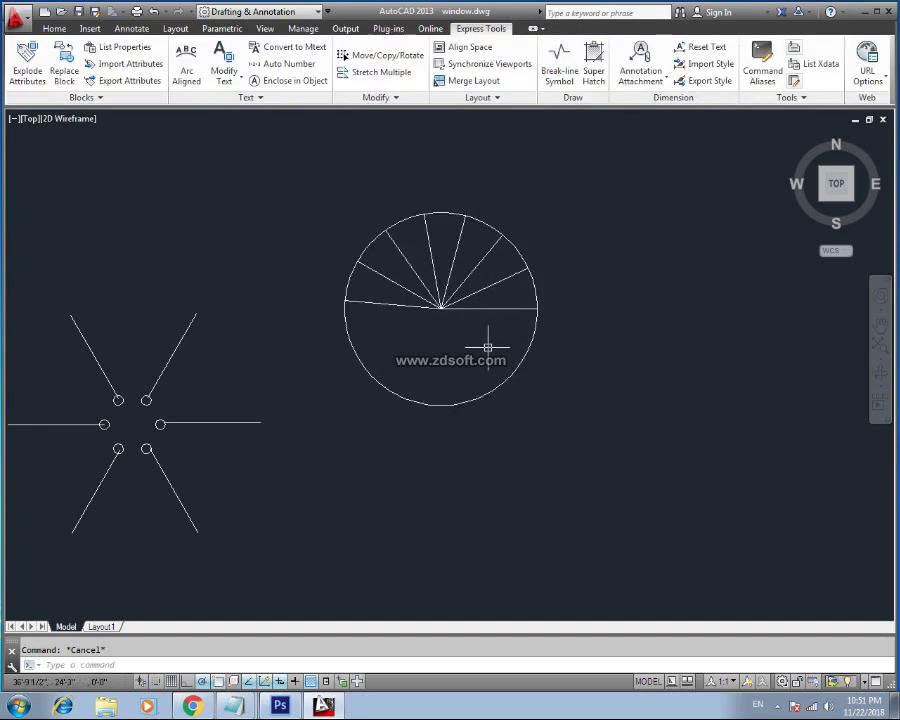
Erase the spoke array and draw a small circle at the big circle's top
{"action": "left_click", "coordinate": [492, 340]}
{"action": "left_click", "coordinate": [425, 288]}
{"action": "key", "text": "Delete"}
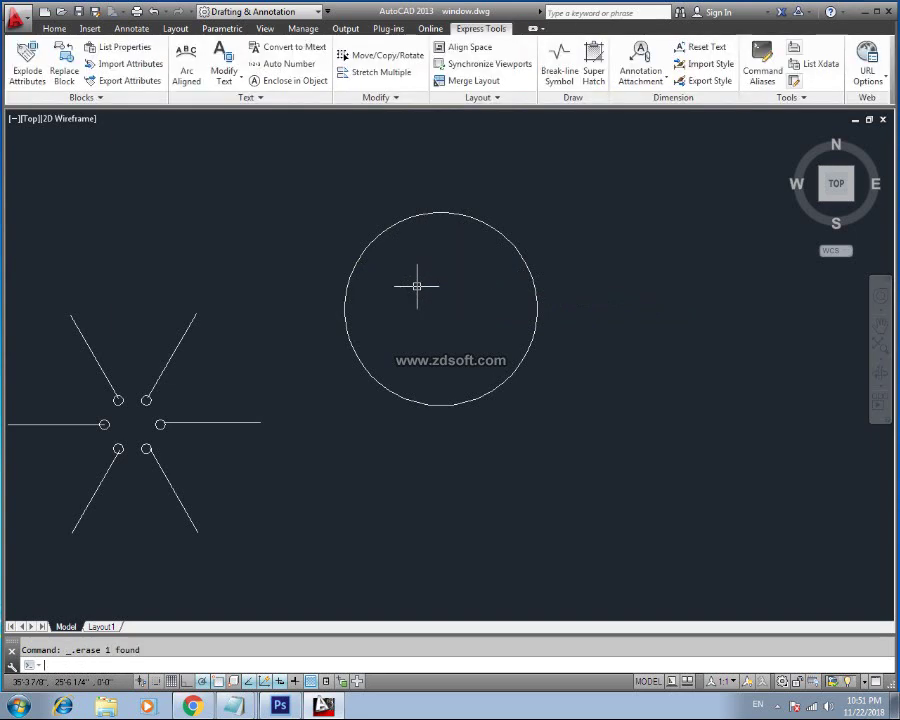
{"action": "type", "text": "c"}
{"action": "key", "text": "Return"}
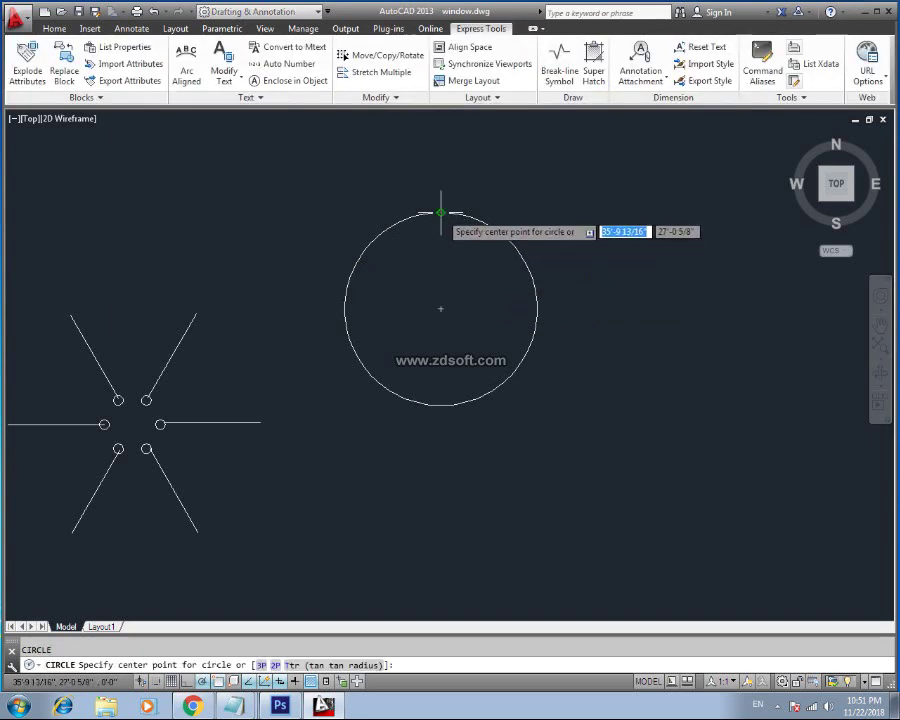
{"action": "left_click", "coordinate": [440, 210]}
{"action": "left_click", "coordinate": [440, 213]}
{"action": "key", "text": "Escape"}
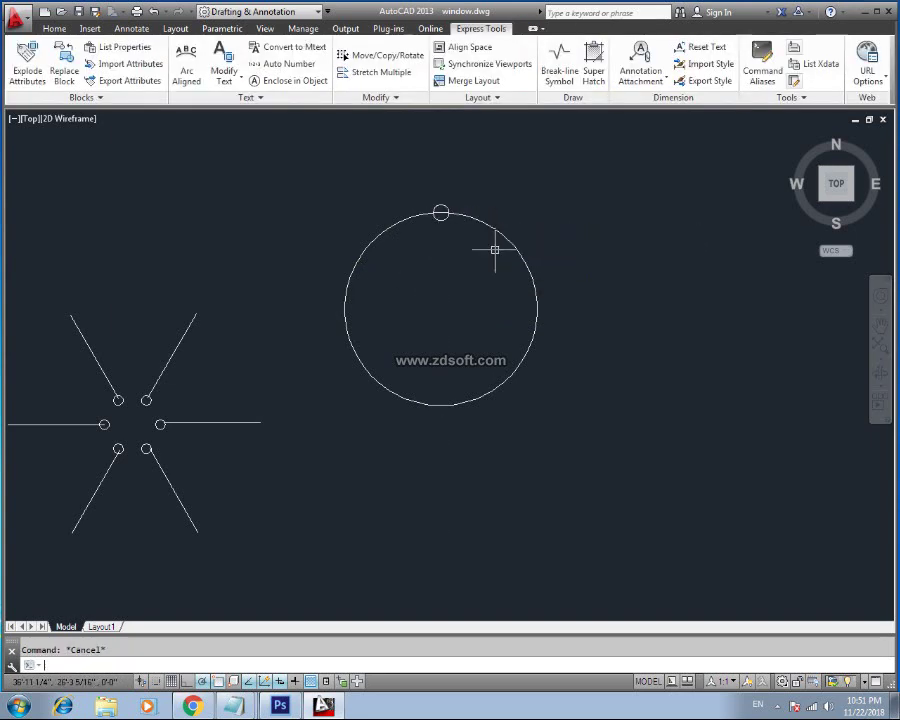
Start a polar array of the small circle centred on the big circle
{"action": "type", "text": "ar"}
{"action": "key", "text": "Return"}
{"action": "left_click", "coordinate": [441, 213]}
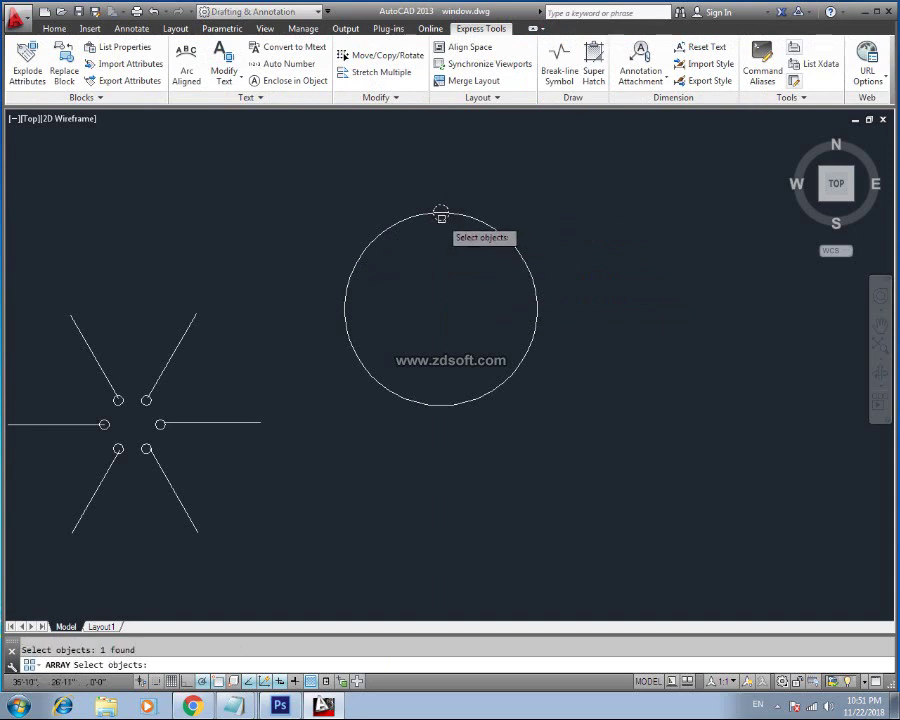
{"action": "key", "text": "Return"}
{"action": "type", "text": "po"}
{"action": "key", "text": "Return"}
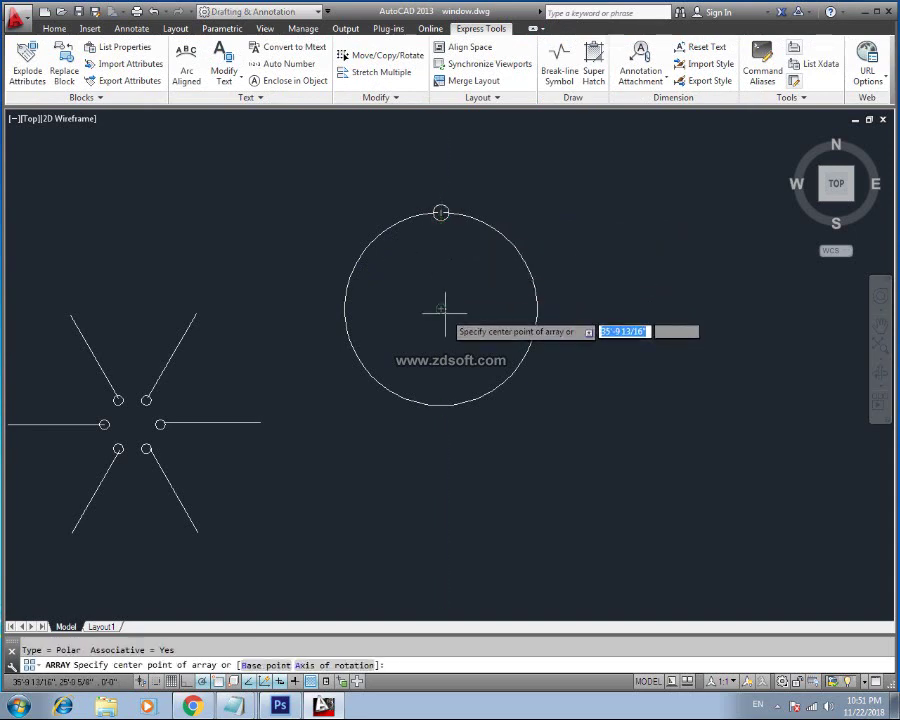
{"action": "left_click", "coordinate": [441, 309]}
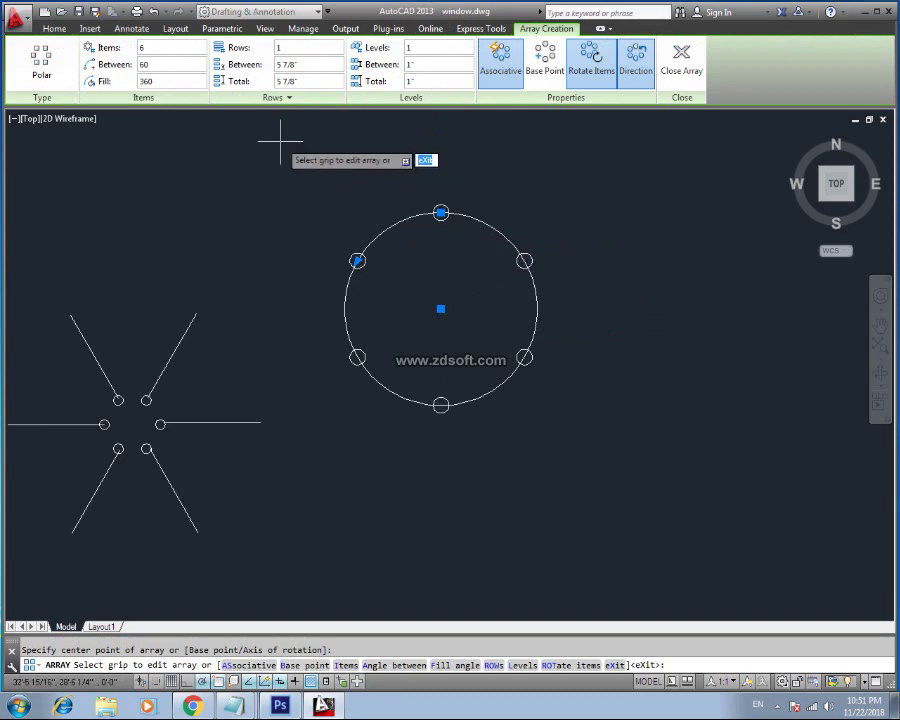
Set the array to 8 items and try 2, then 3 rings of circles
{"action": "left_click", "coordinate": [146, 48]}
{"action": "type", "text": "8"}
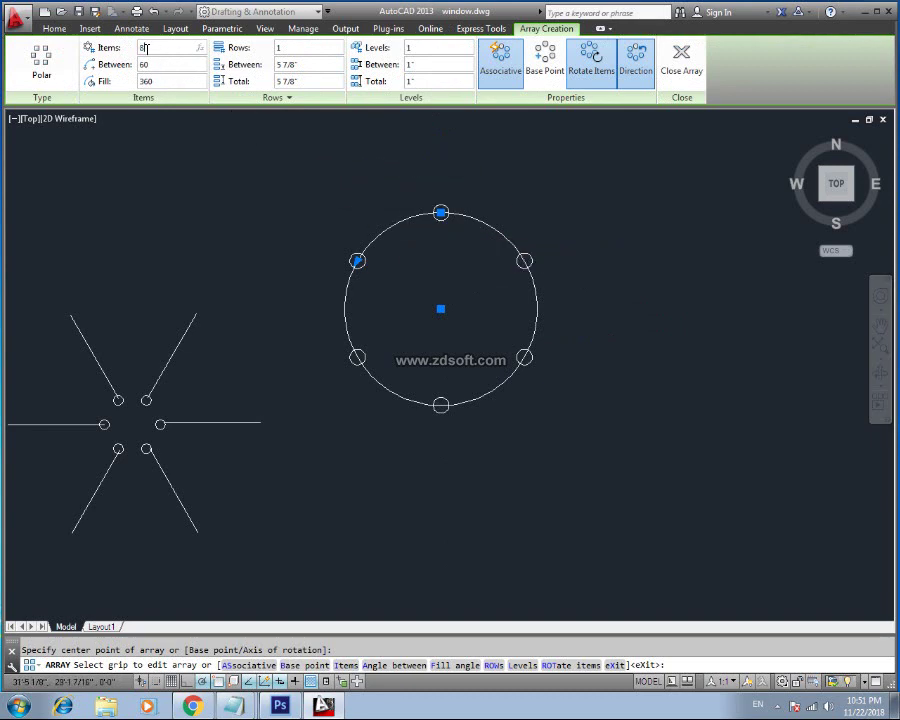
{"action": "key", "text": "Return"}
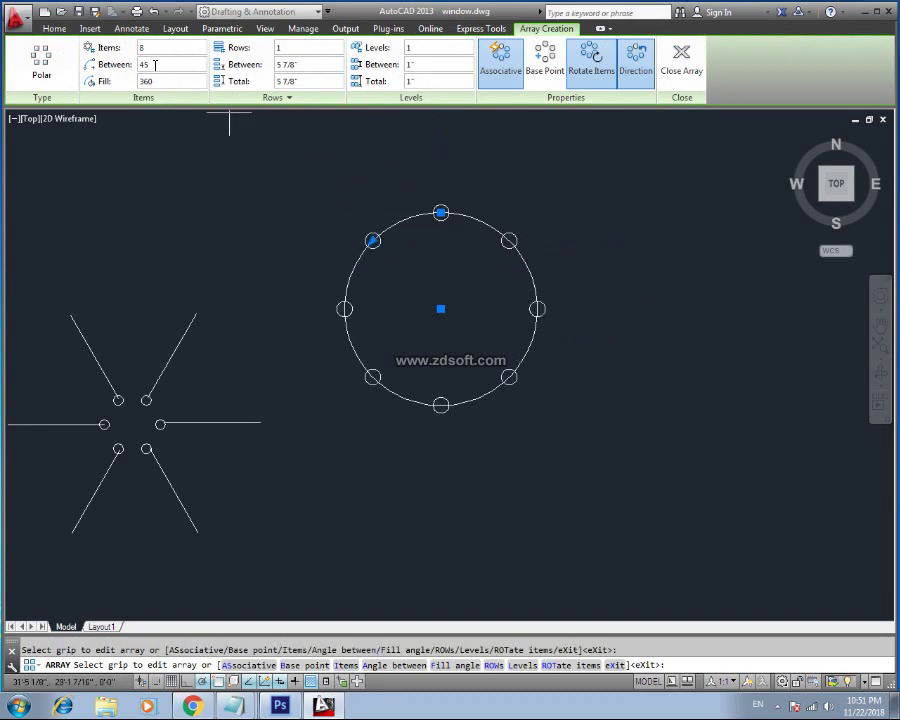
{"action": "left_click", "coordinate": [418, 46]}
{"action": "left_click", "coordinate": [286, 46]}
{"action": "type", "text": "2"}
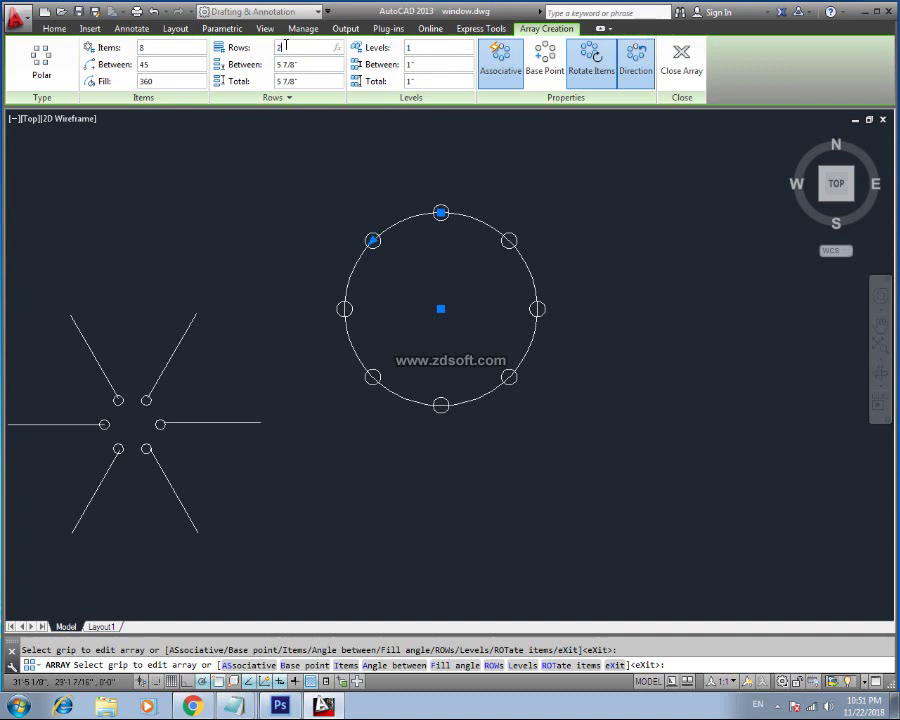
{"action": "key", "text": "Return"}
{"action": "left_click", "coordinate": [298, 47]}
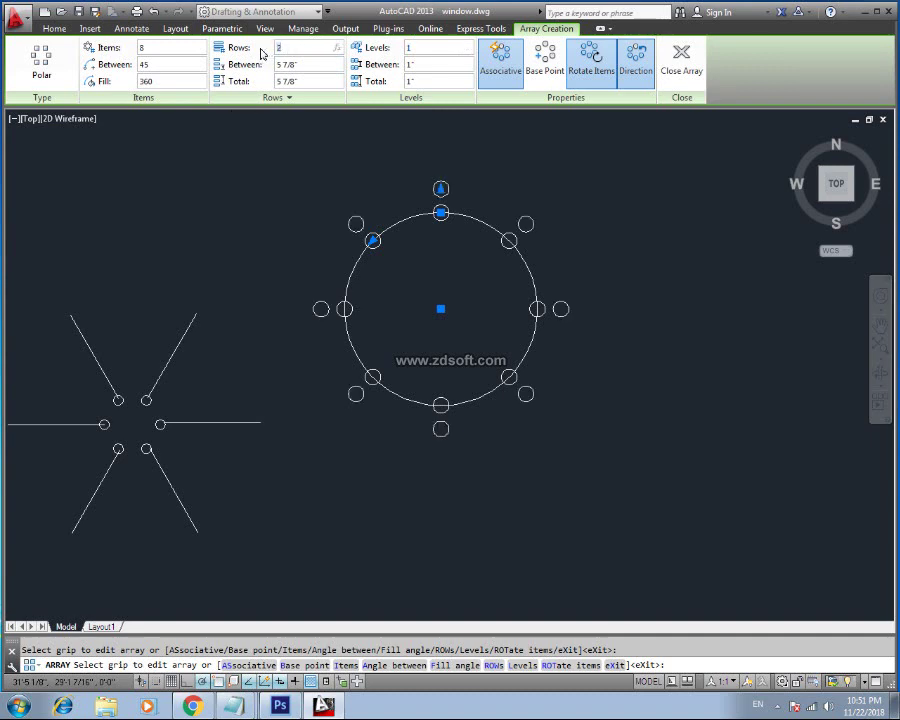
{"action": "type", "text": "3"}
{"action": "key", "text": "Return"}
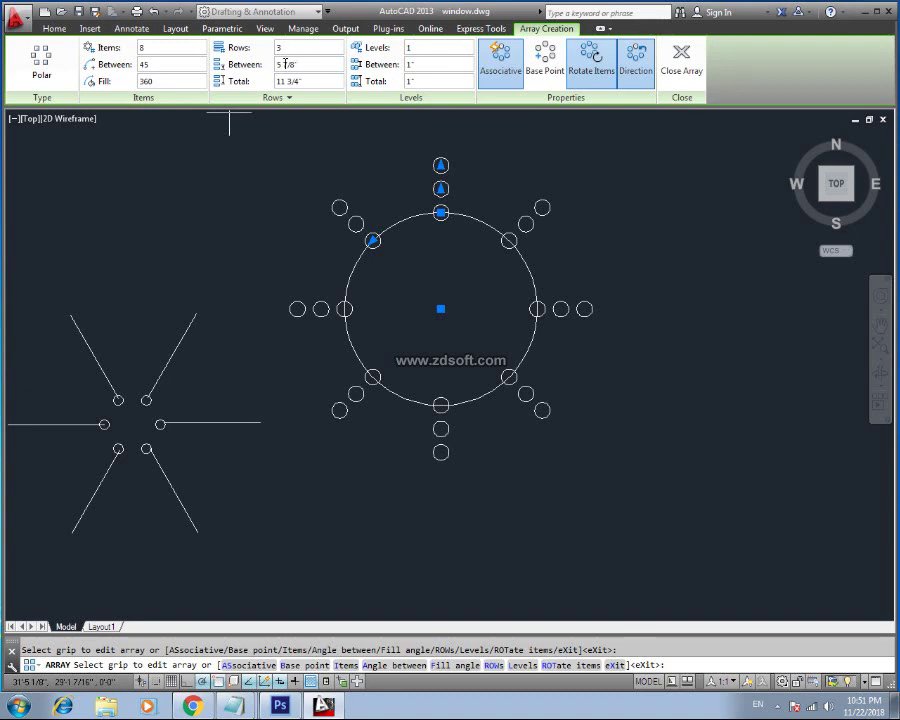
{"action": "type", "text": "4"}
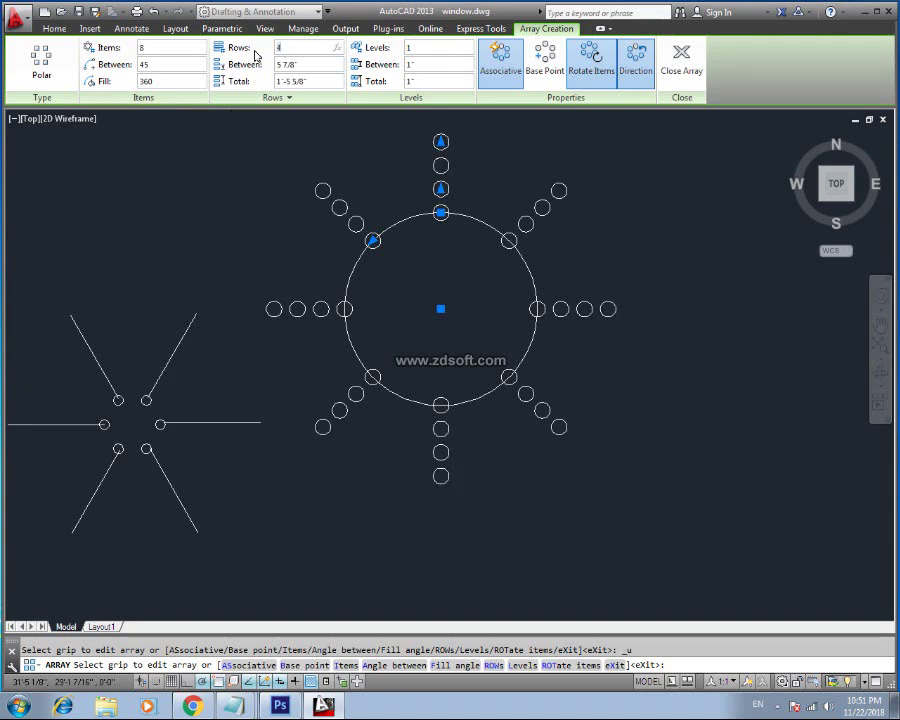
{"action": "type", "text": "1"}
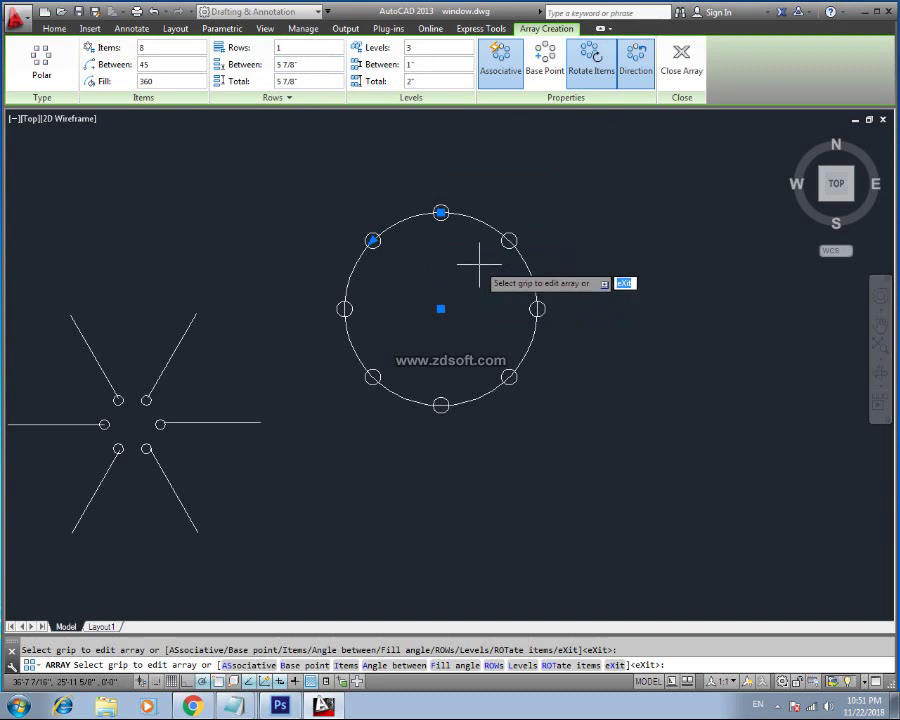
{"action": "mouse_move", "coordinate": [836, 190]}
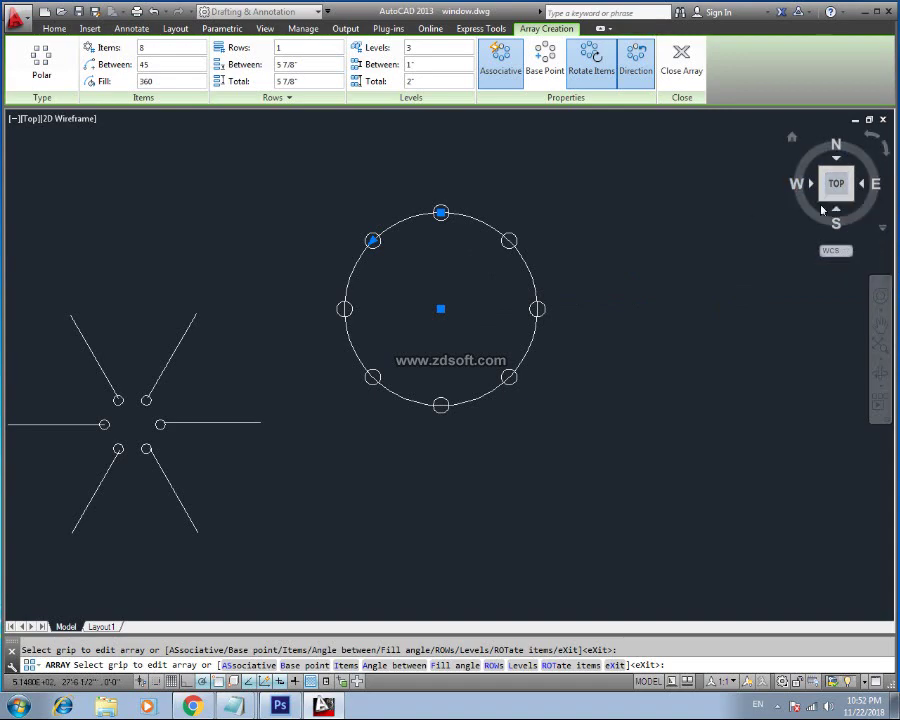
Switch to SW Isometric and zoom in on the circle array
{"action": "left_click", "coordinate": [822, 197]}
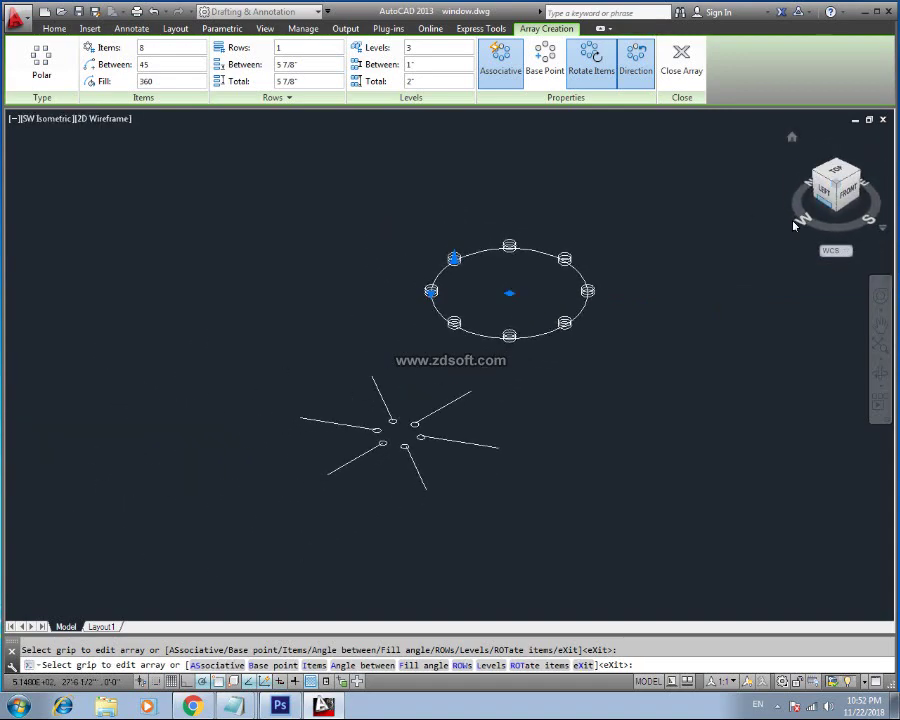
{"action": "scroll", "coordinate": [566, 283], "scroll_direction": "up", "scroll_amount": 4}
{"action": "scroll", "coordinate": [566, 283], "scroll_direction": "up", "scroll_amount": 2}
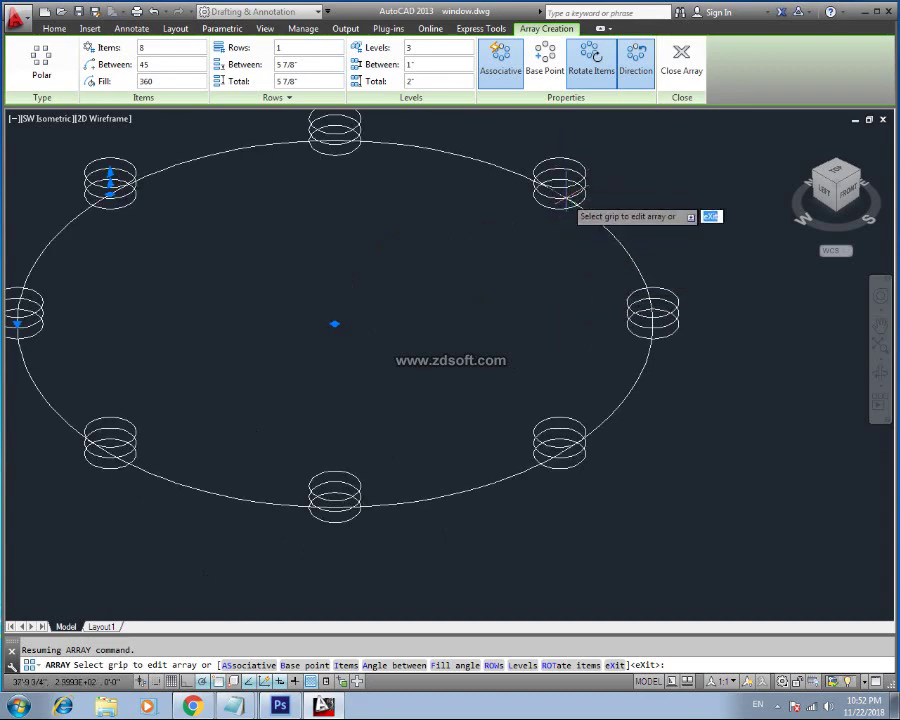
{"action": "middle_click_drag", "start_coordinate": [337, 191], "coordinate": [383, 263]}
{"action": "scroll", "coordinate": [376, 252], "scroll_direction": "up", "scroll_amount": 2}
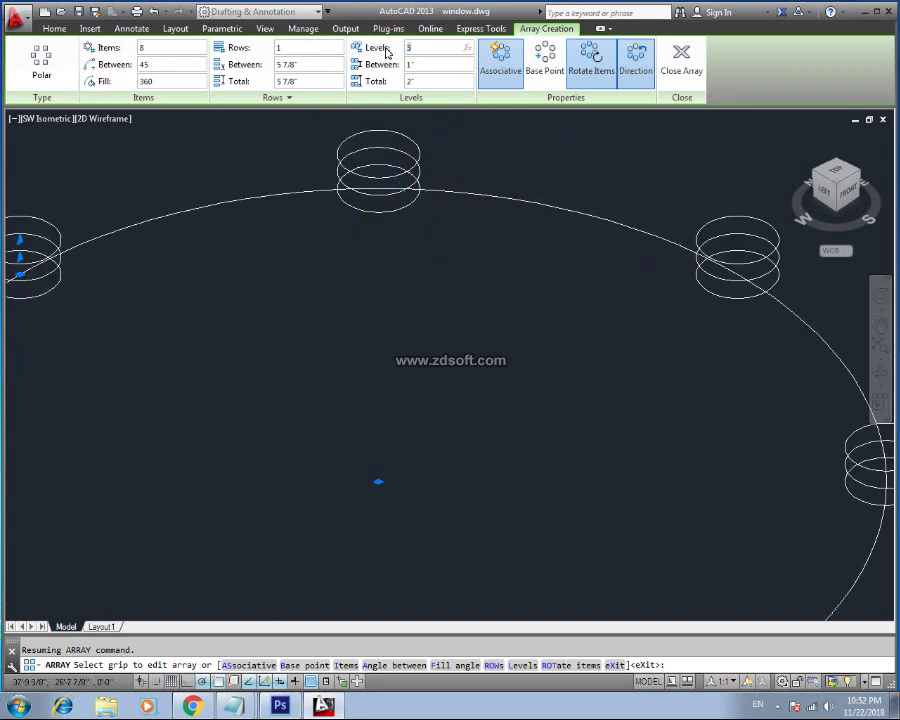
Set the array's stacked levels to 5, then 8
{"action": "type", "text": "5"}
{"action": "key", "text": "Return"}
{"action": "scroll", "coordinate": [410, 200], "scroll_direction": "down", "scroll_amount": 2}
{"action": "scroll", "coordinate": [412, 190], "scroll_direction": "down", "scroll_amount": 2}
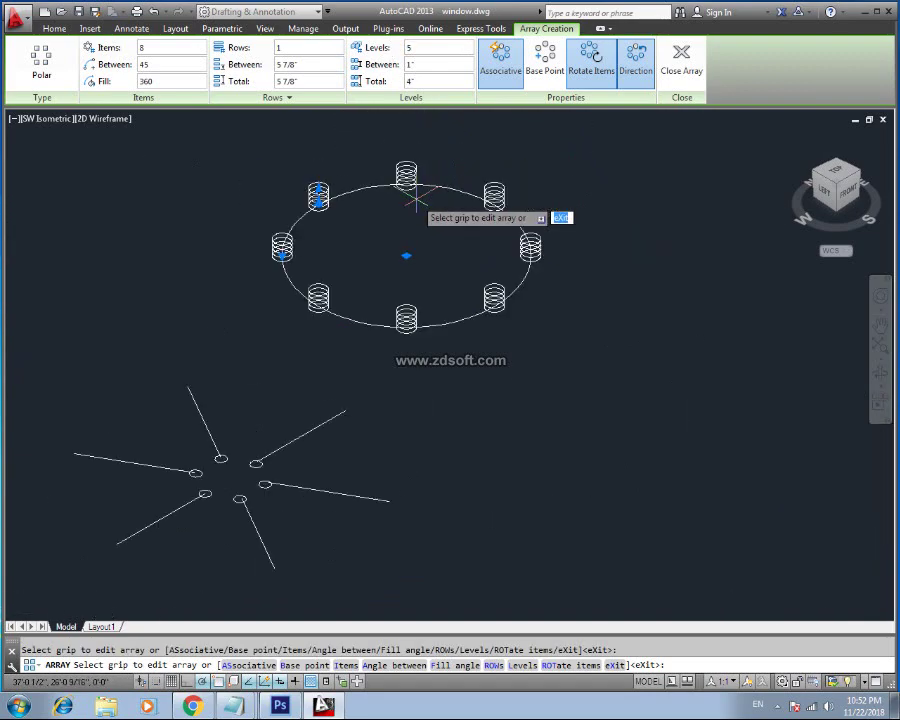
{"action": "scroll", "coordinate": [415, 232], "scroll_direction": "down", "scroll_amount": 1}
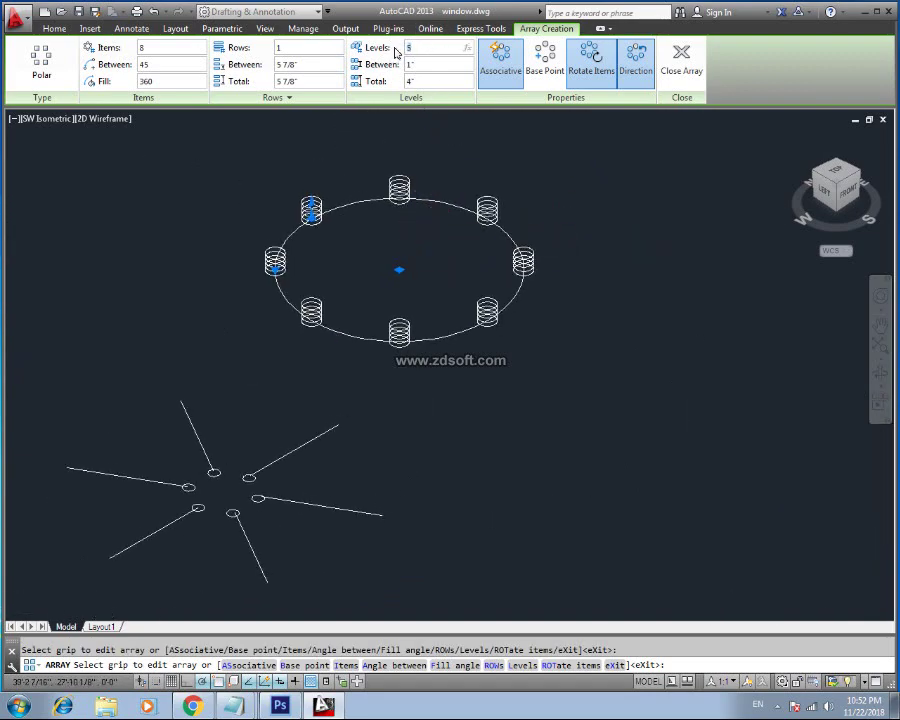
{"action": "left_click", "coordinate": [438, 47]}
{"action": "type", "text": "8"}
{"action": "key", "text": "Return"}
{"action": "scroll", "coordinate": [410, 220], "scroll_direction": "up", "scroll_amount": 4}
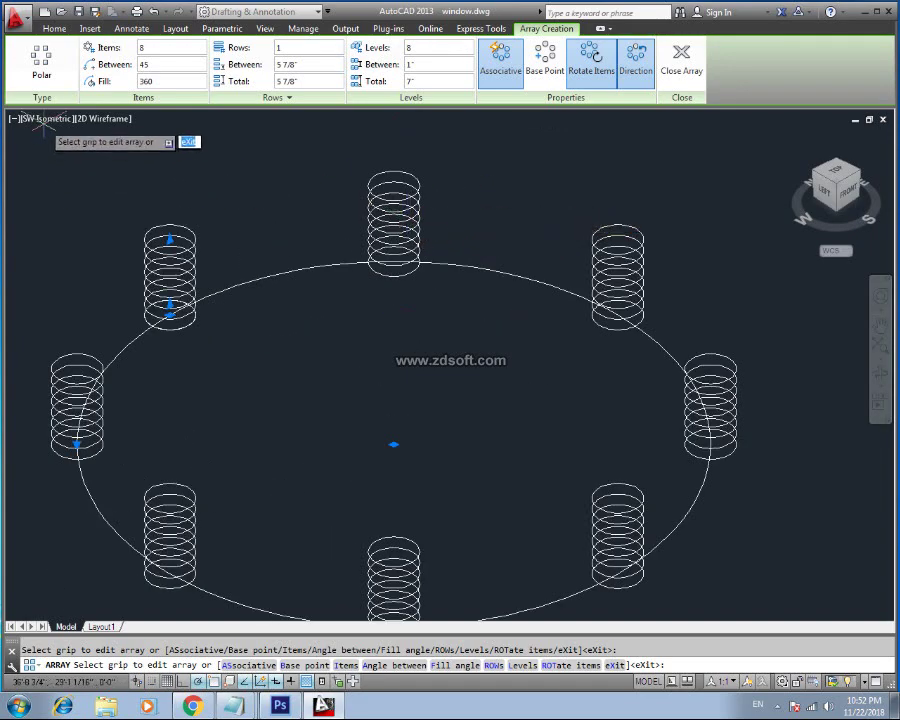
Finish the array, then view it from Top, NW Isometric and Top again
{"action": "key", "text": "Escape"}
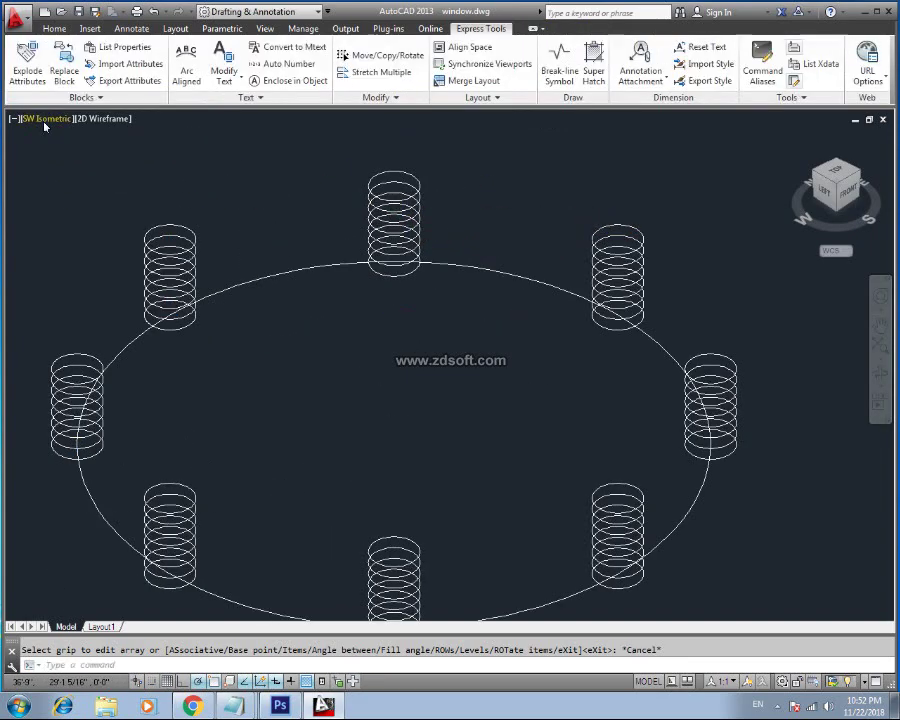
{"action": "left_click", "coordinate": [45, 118]}
{"action": "left_click", "coordinate": [74, 155]}
{"action": "middle_click_drag", "start_coordinate": [688, 241], "coordinate": [446, 251]}
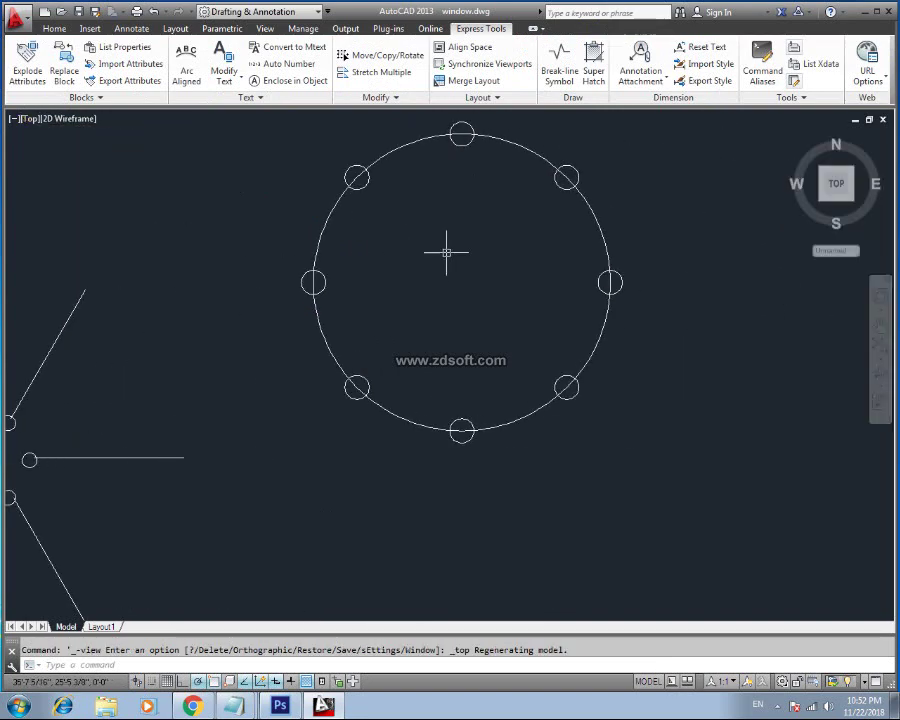
{"action": "left_click", "coordinate": [30, 119]}
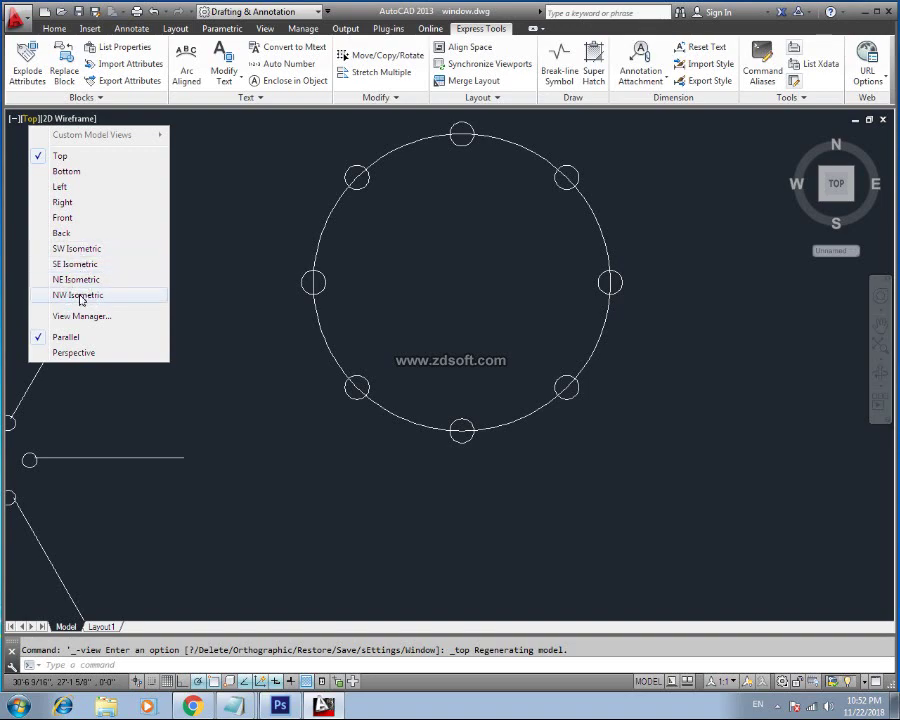
{"action": "left_click", "coordinate": [84, 295]}
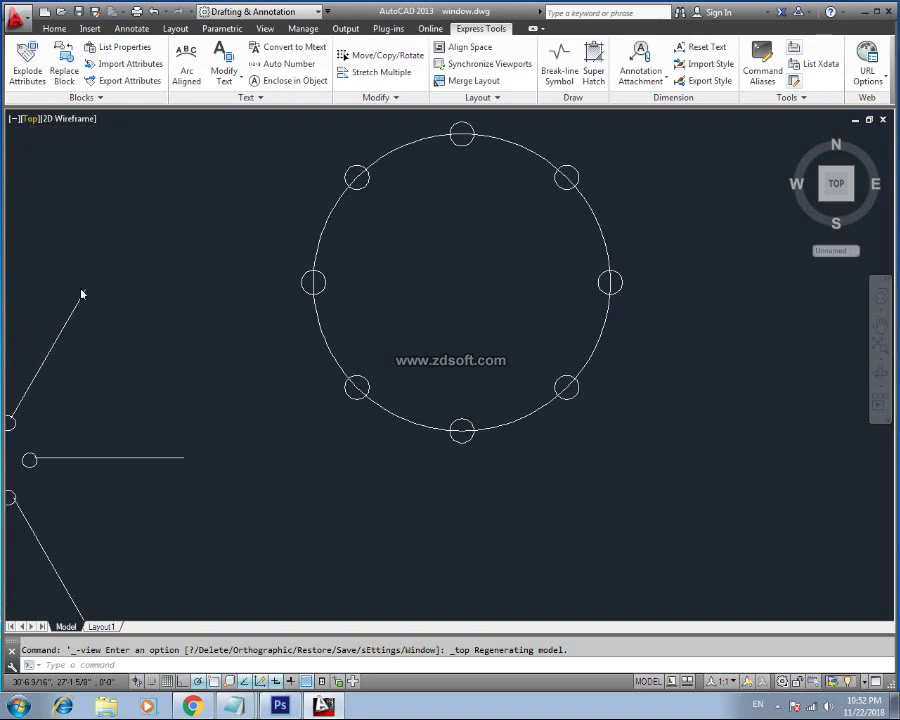
{"action": "left_click", "coordinate": [36, 119]}
{"action": "left_click", "coordinate": [66, 152]}
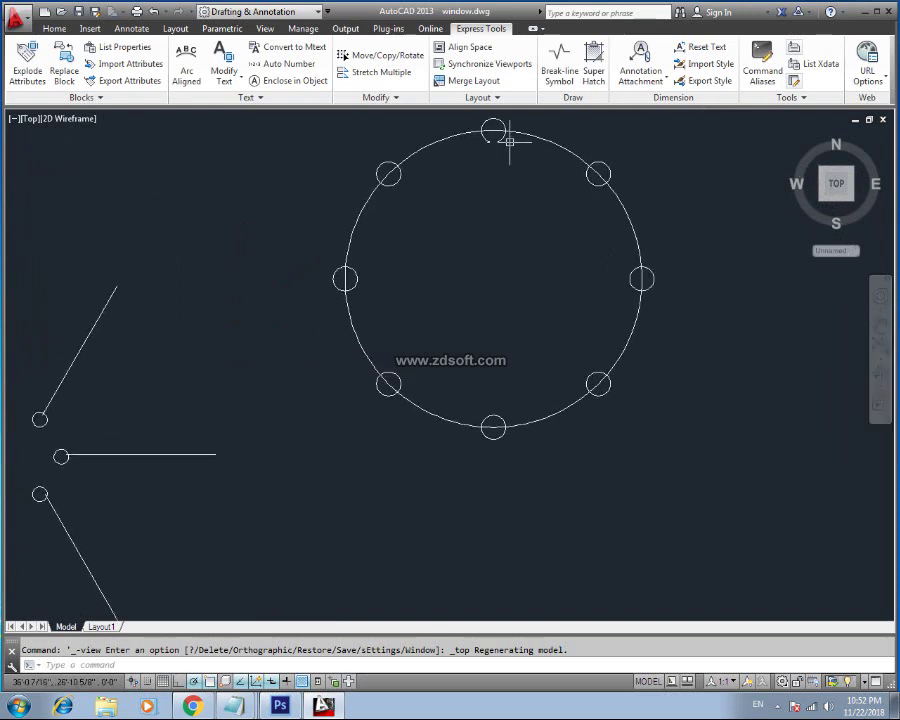
{"action": "left_click", "coordinate": [493, 129]}
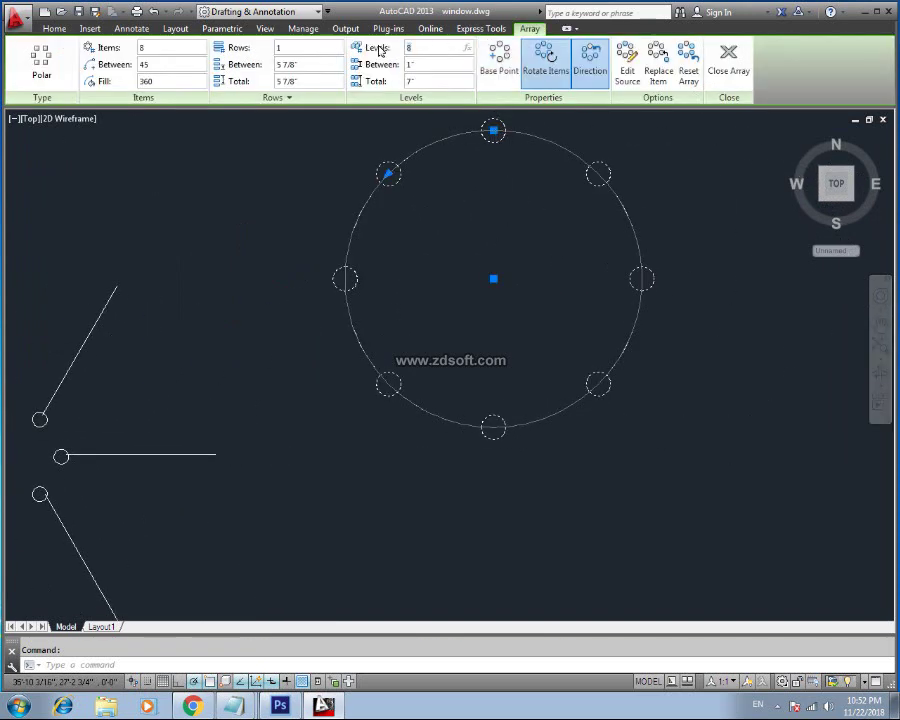
{"action": "middle_click_drag", "start_coordinate": [500, 154], "coordinate": [439, 199]}
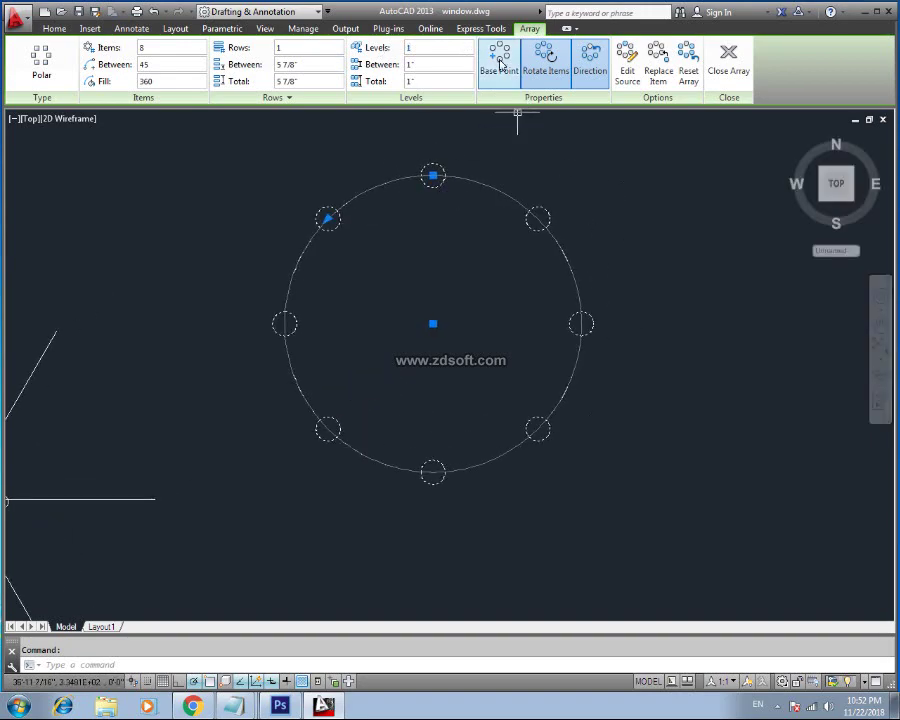
{"action": "left_click", "coordinate": [501, 63]}
{"action": "left_click", "coordinate": [433, 324]}
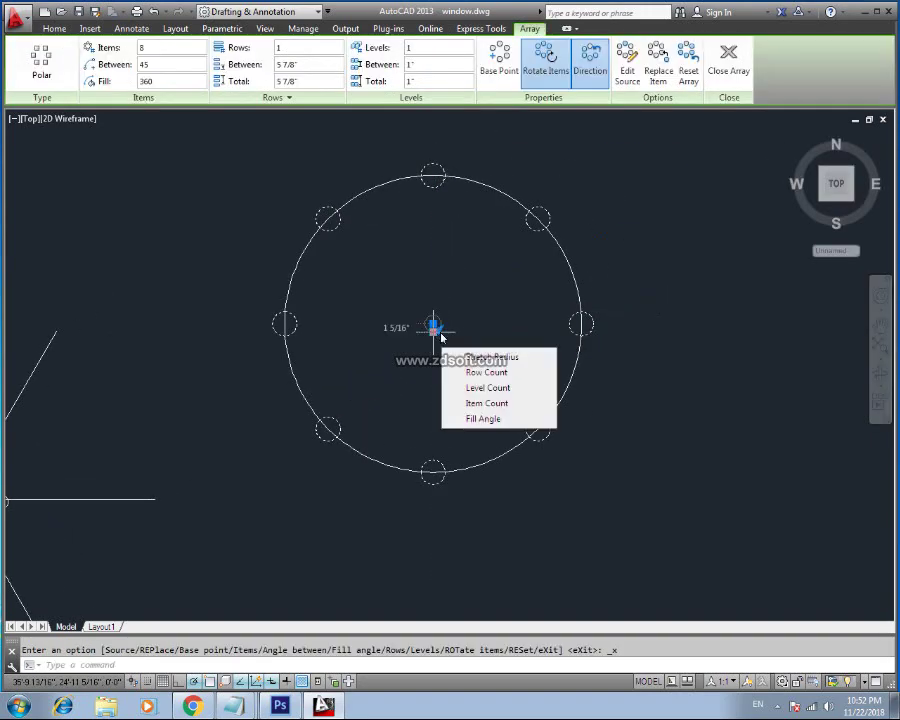
{"action": "left_click", "coordinate": [434, 322]}
{"action": "key", "text": "Escape"}
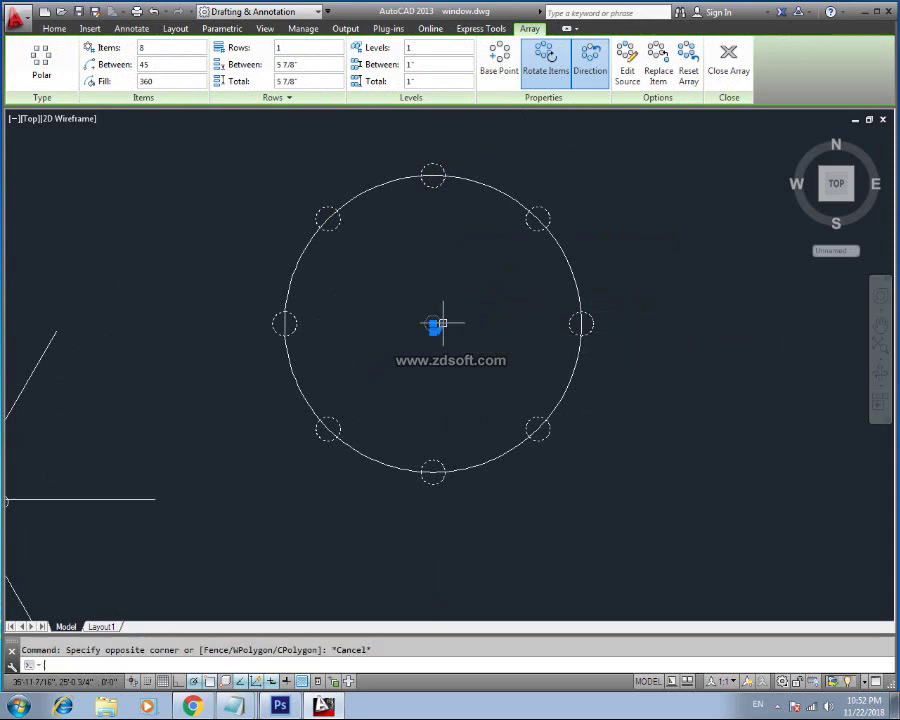
{"action": "key", "text": "Escape"}
{"action": "left_click", "coordinate": [492, 187]}
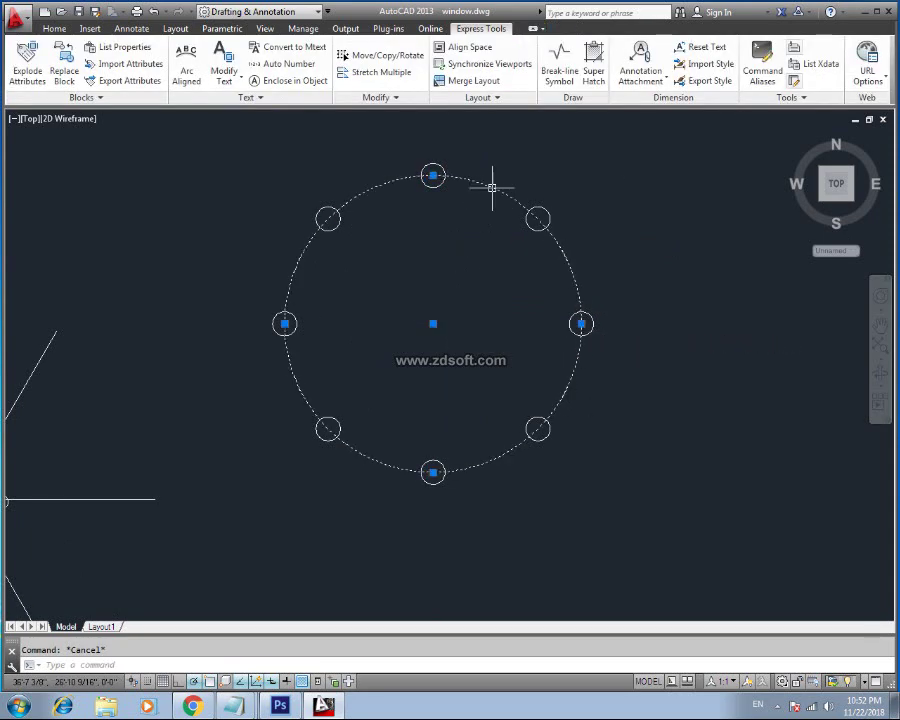
{"action": "left_click", "coordinate": [433, 323]}
{"action": "left_click", "coordinate": [523, 269]}
{"action": "key", "text": "ctrl+z"}
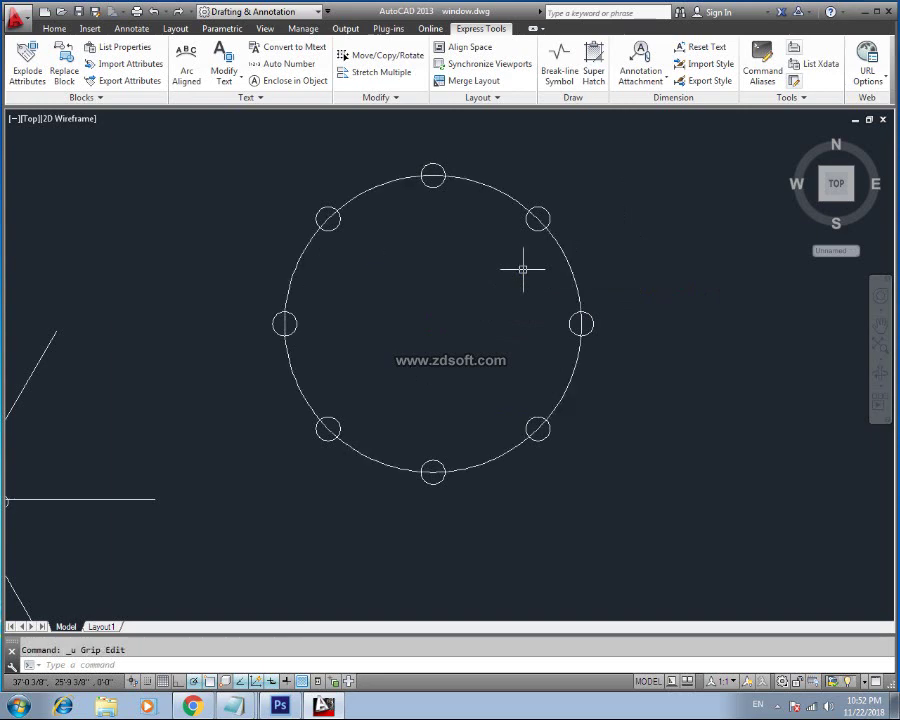
{"action": "left_click", "coordinate": [436, 172]}
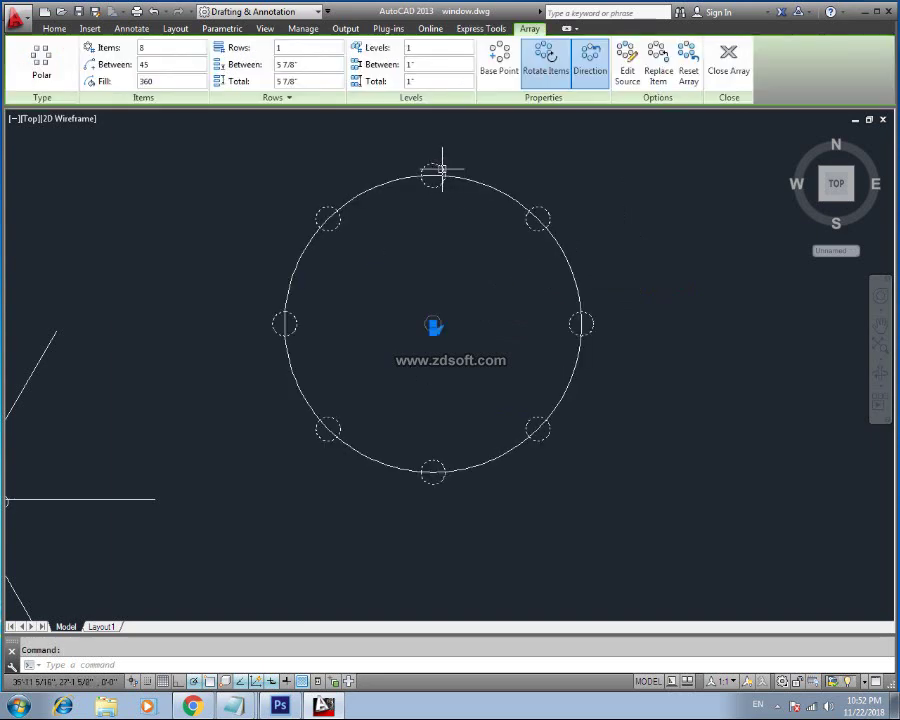
{"action": "left_click", "coordinate": [433, 323]}
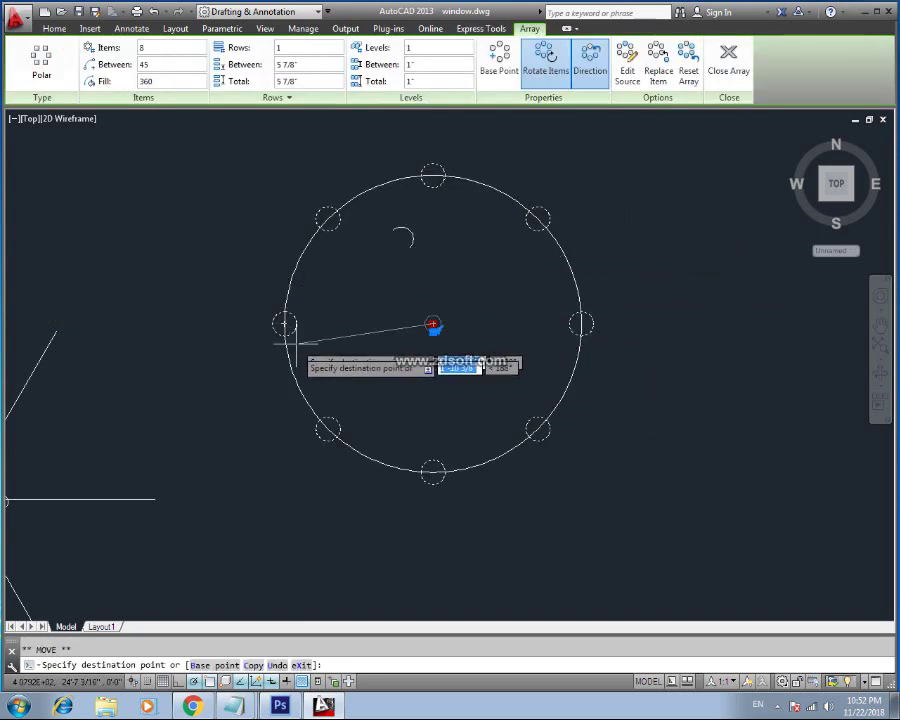
{"action": "key", "text": "Escape"}
{"action": "key", "text": "Escape"}
{"action": "mouse_move", "coordinate": [504, 341]}
{"action": "middle_mouse_down"}
{"action": "mouse_move", "coordinate": [466, 311]}
{"action": "mouse_move", "coordinate": [452, 341]}
{"action": "middle_mouse_up"}
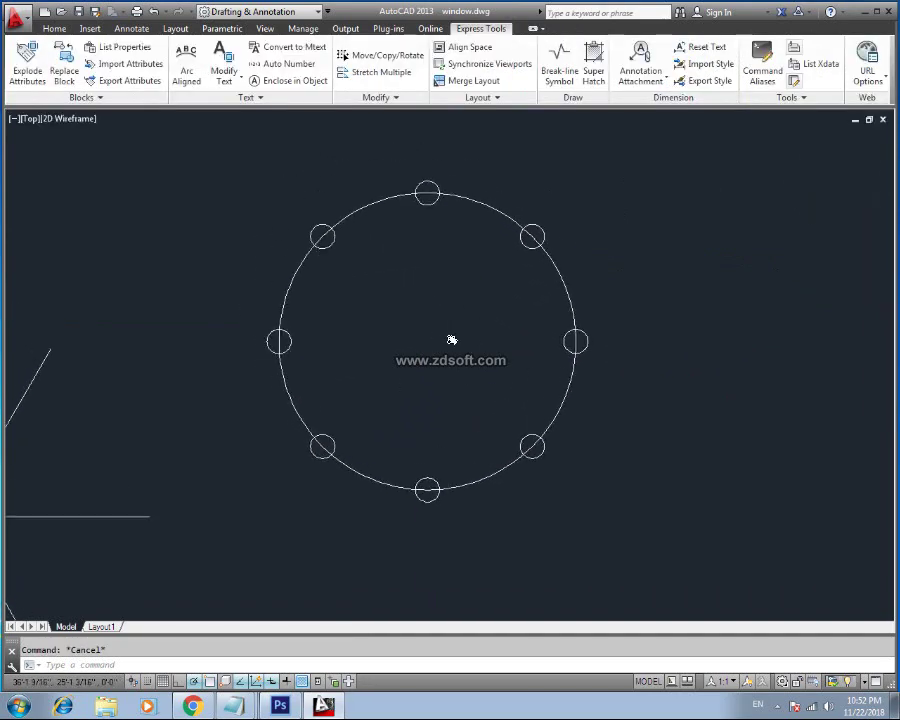
{"action": "left_click", "coordinate": [438, 187]}
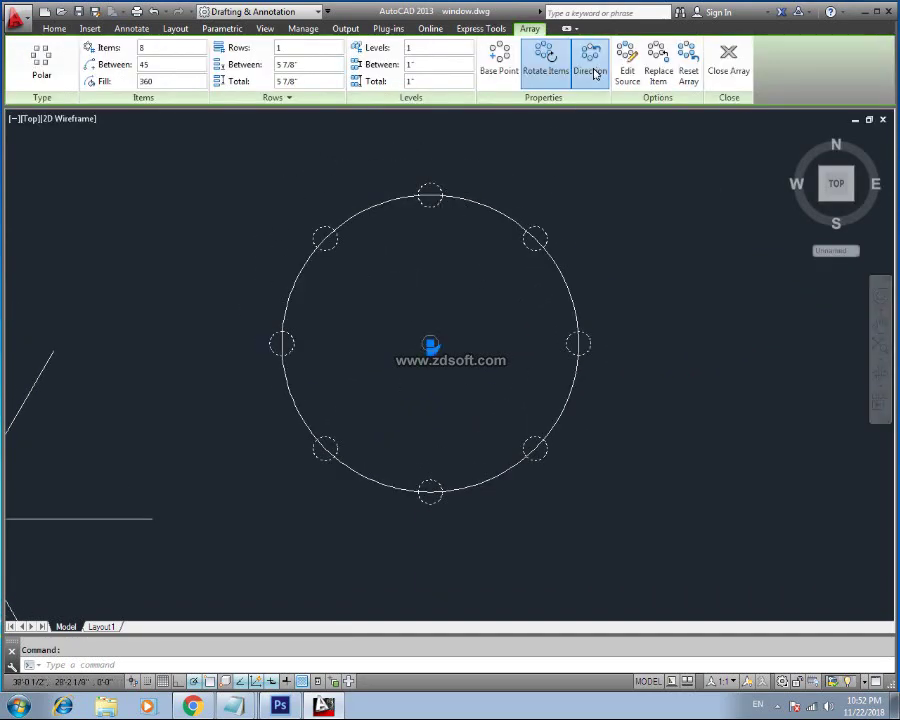
{"action": "left_click", "coordinate": [592, 66]}
{"action": "left_click", "coordinate": [430, 348]}
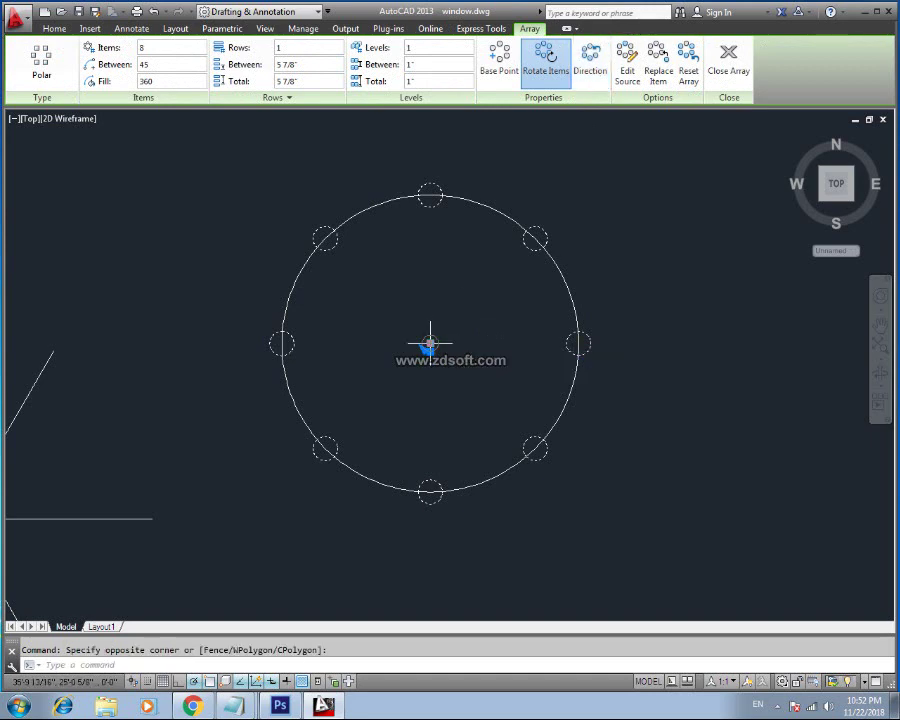
{"action": "key", "text": "Escape"}
{"action": "left_click", "coordinate": [428, 344]}
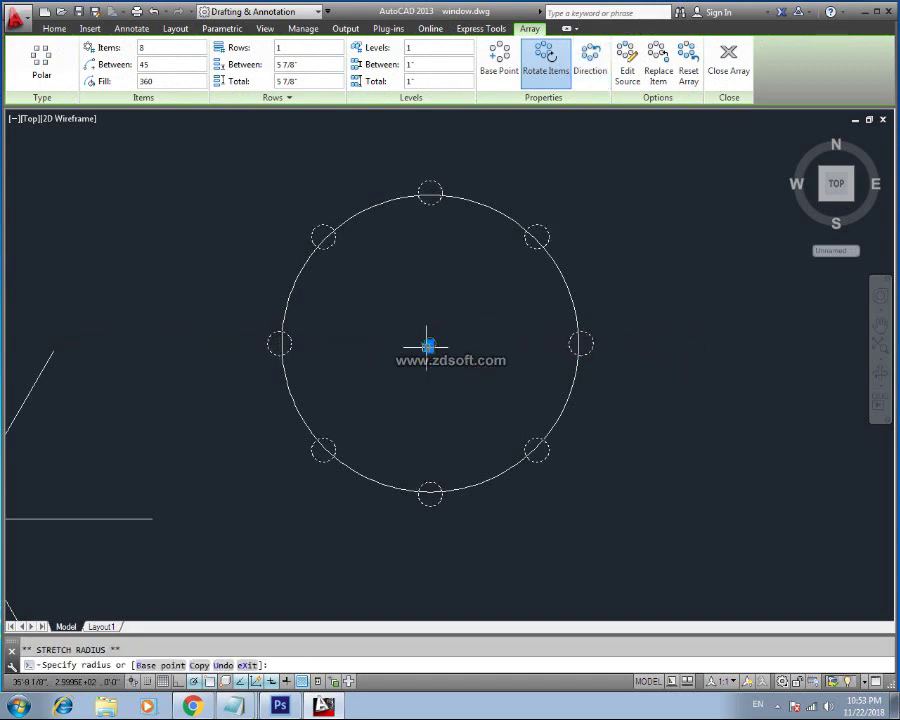
{"action": "key", "text": "Escape"}
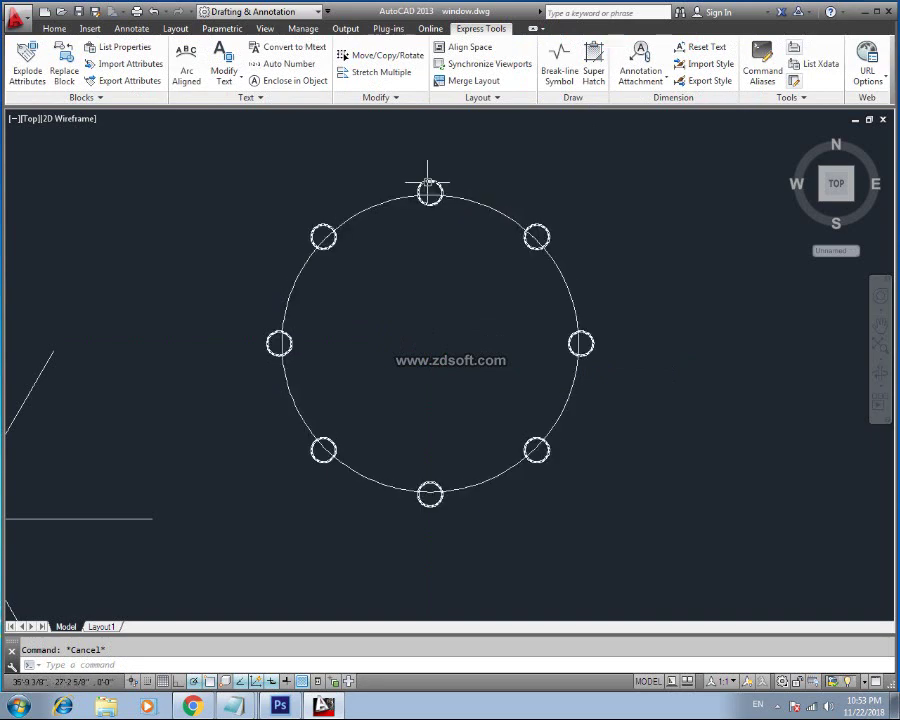
{"action": "left_click", "coordinate": [428, 188]}
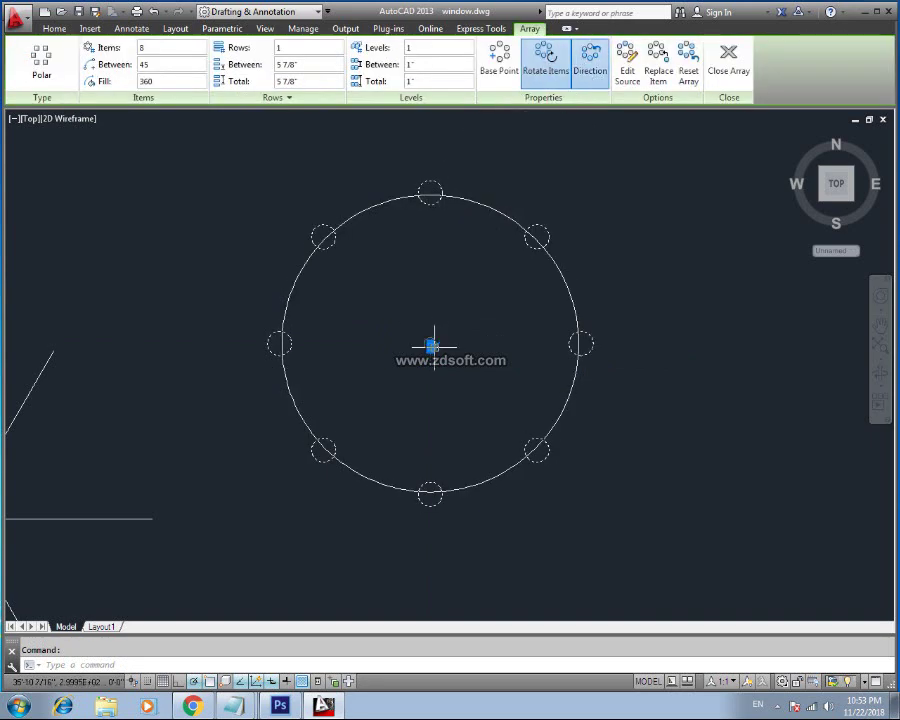
{"action": "left_click", "coordinate": [433, 345]}
{"action": "key", "text": "Escape"}
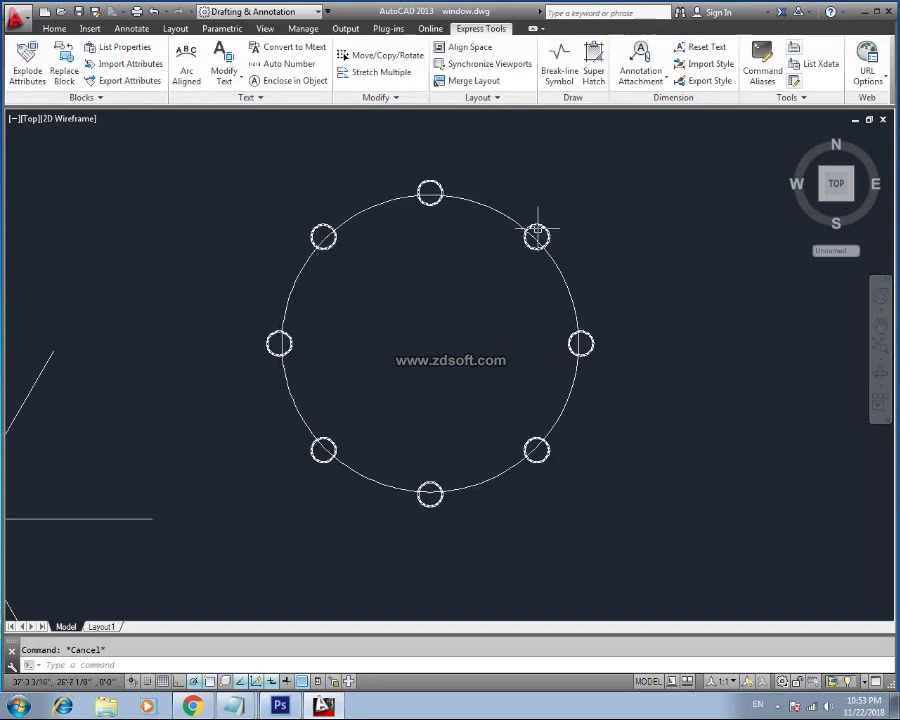
{"action": "left_click", "coordinate": [537, 232]}
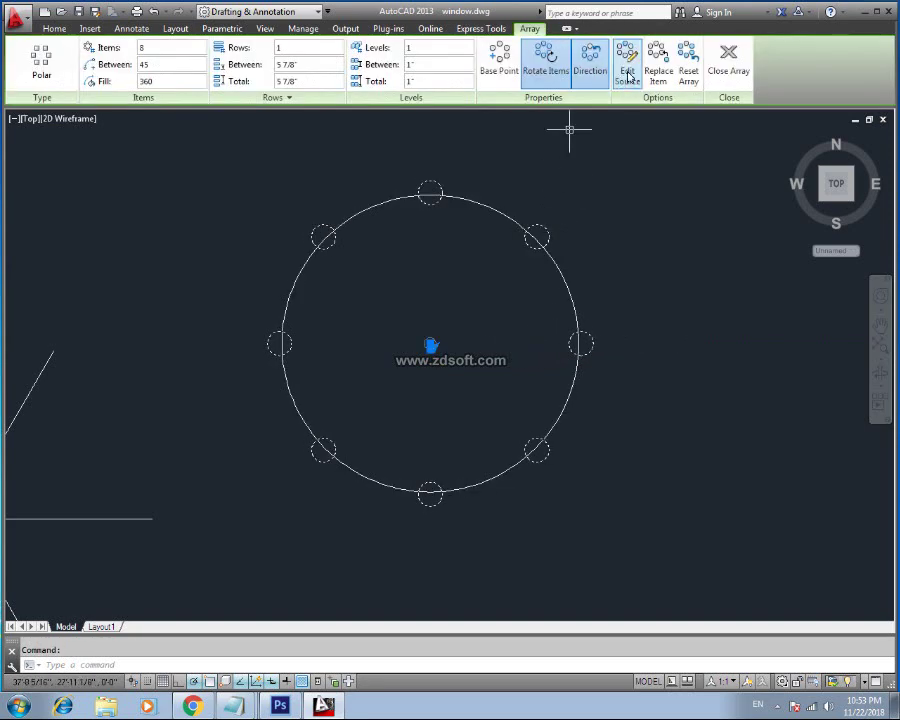
Draw a small square at the big circle's upper right and reselect the polar array
{"action": "key", "text": "Escape"}
{"action": "type", "text": "r"}
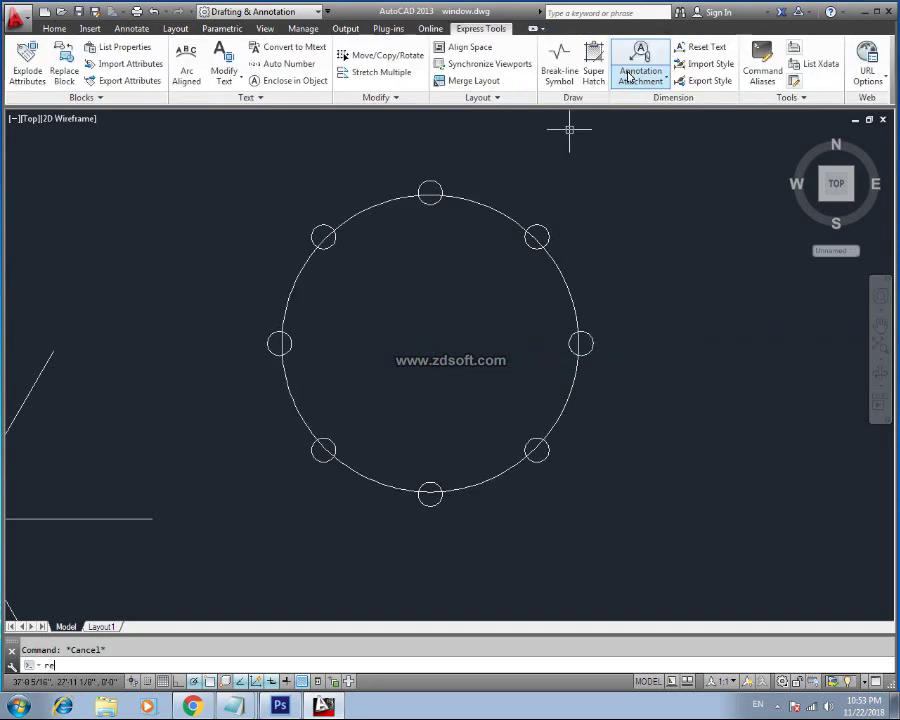
{"action": "type", "text": "c"}
{"action": "key", "text": "Return"}
{"action": "left_click", "coordinate": [631, 197]}
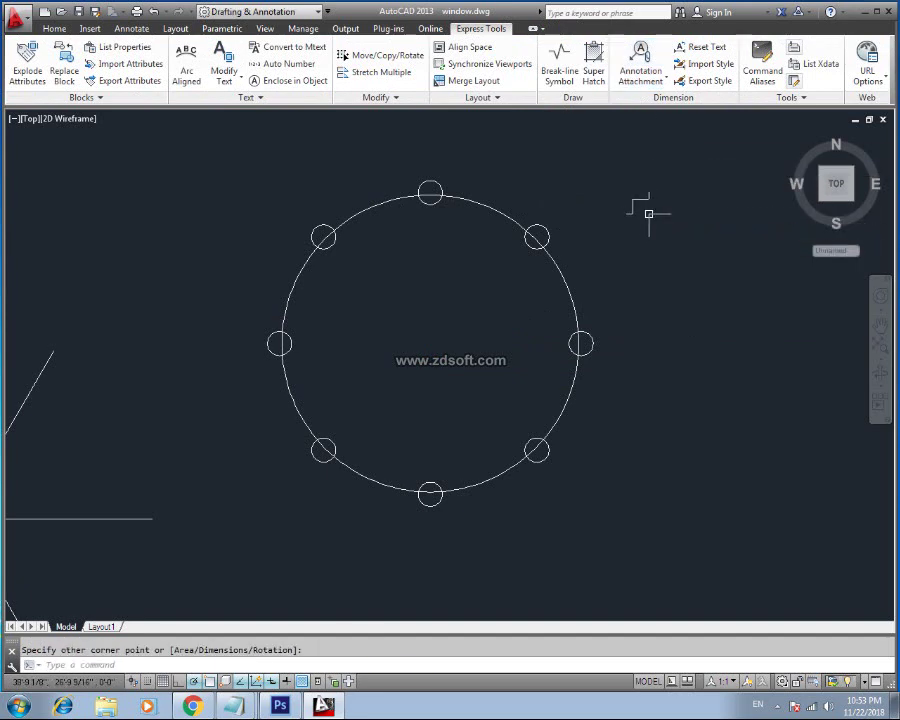
{"action": "left_click", "coordinate": [648, 213]}
{"action": "key", "text": "Escape"}
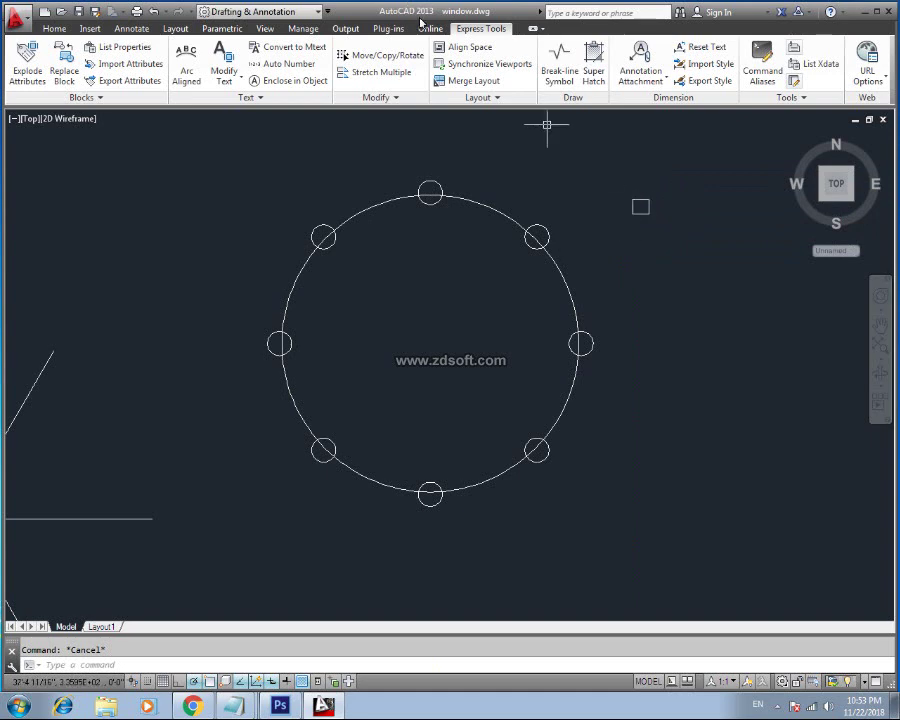
{"action": "left_click", "coordinate": [437, 182]}
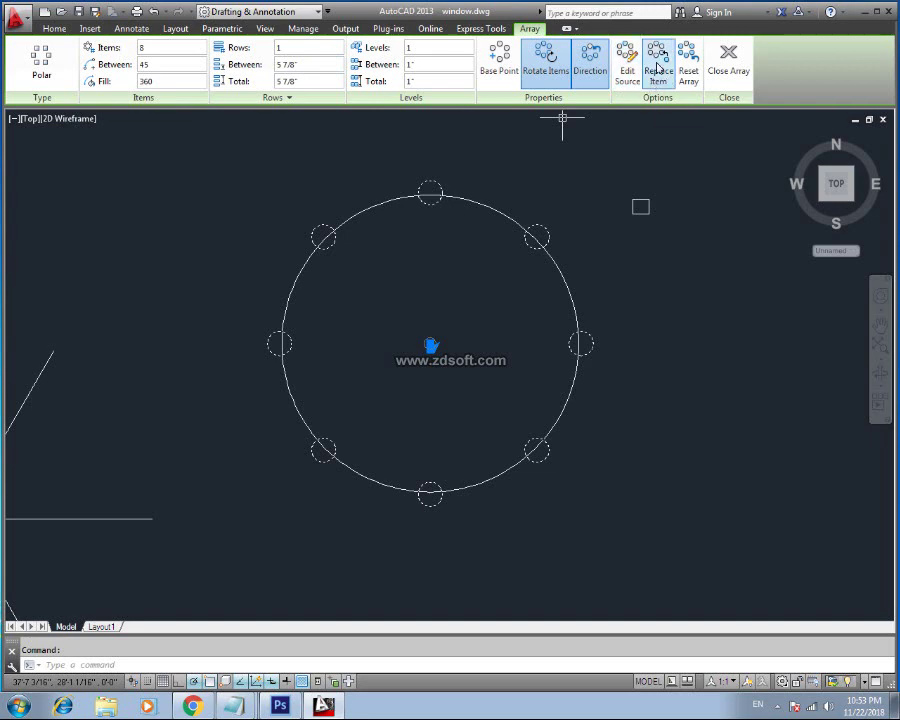
{"action": "left_click", "coordinate": [658, 68]}
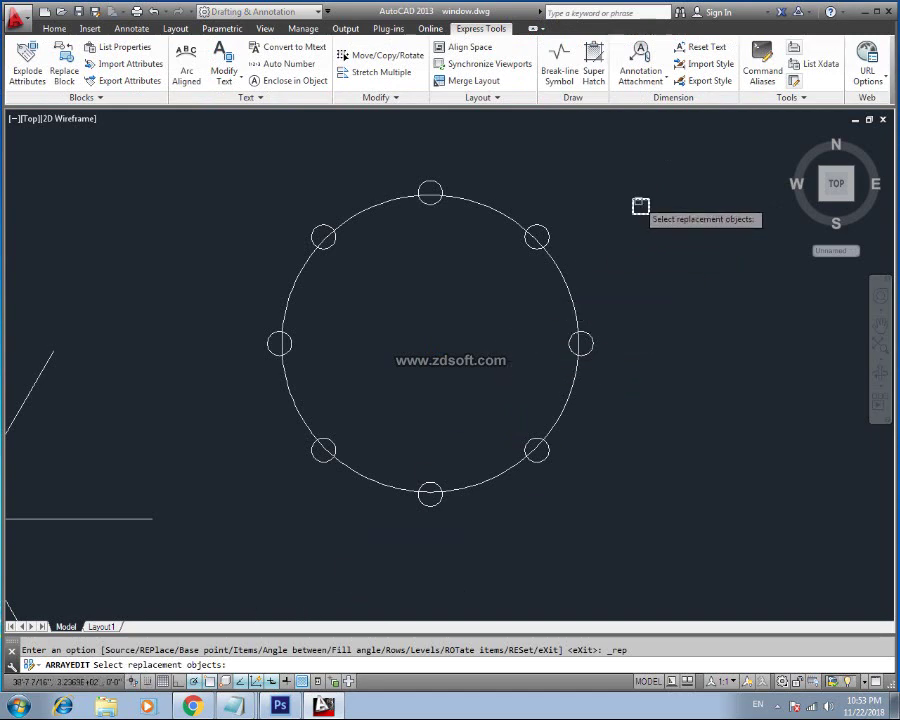
{"action": "left_click", "coordinate": [640, 205]}
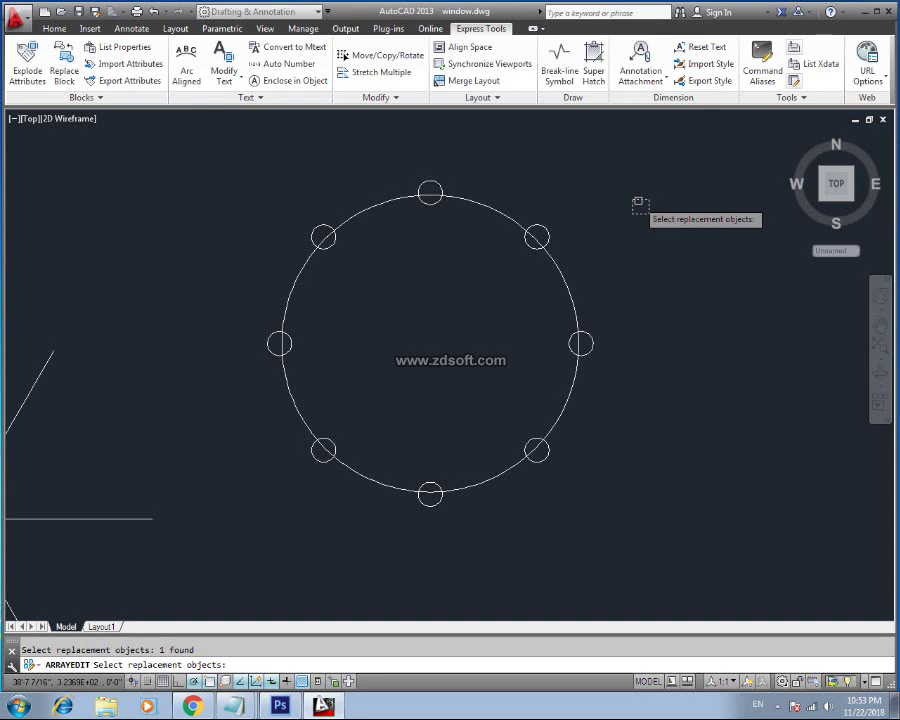
{"action": "key", "text": "Return"}
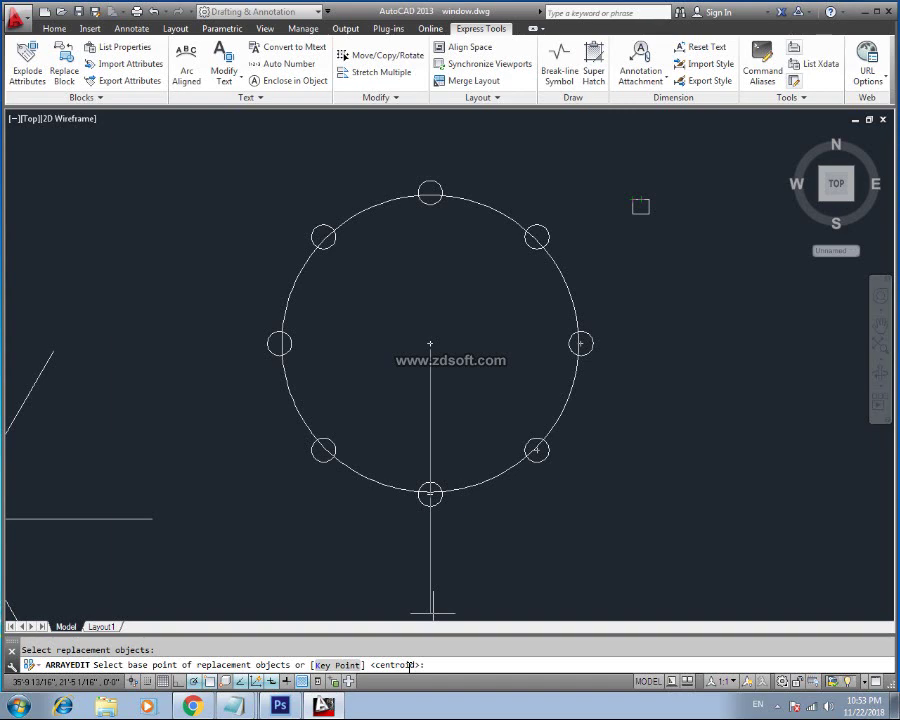
{"action": "key", "text": "Return"}
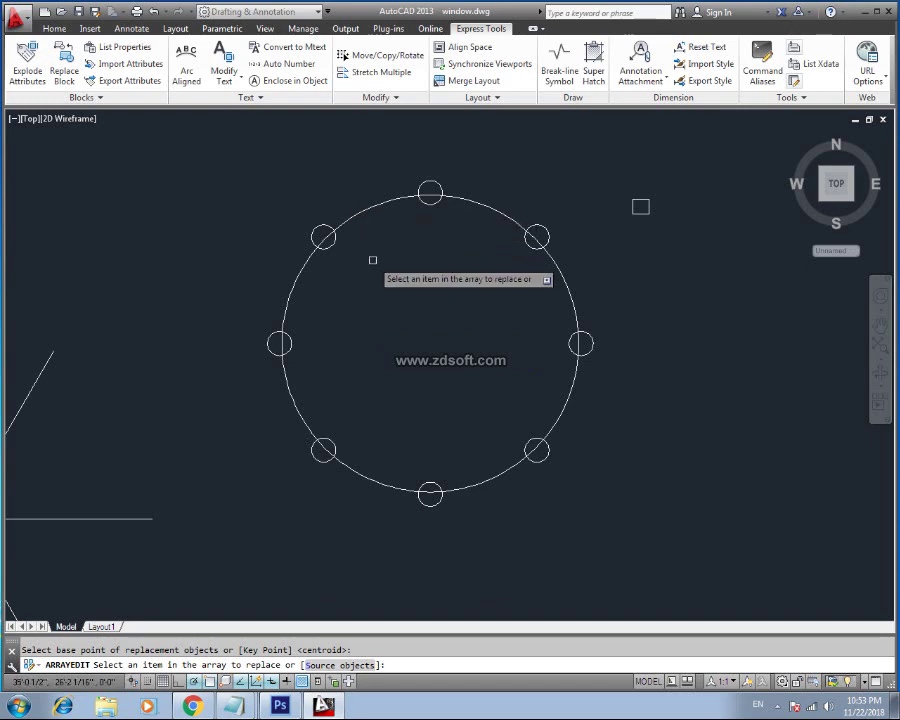
{"action": "left_click", "coordinate": [326, 227]}
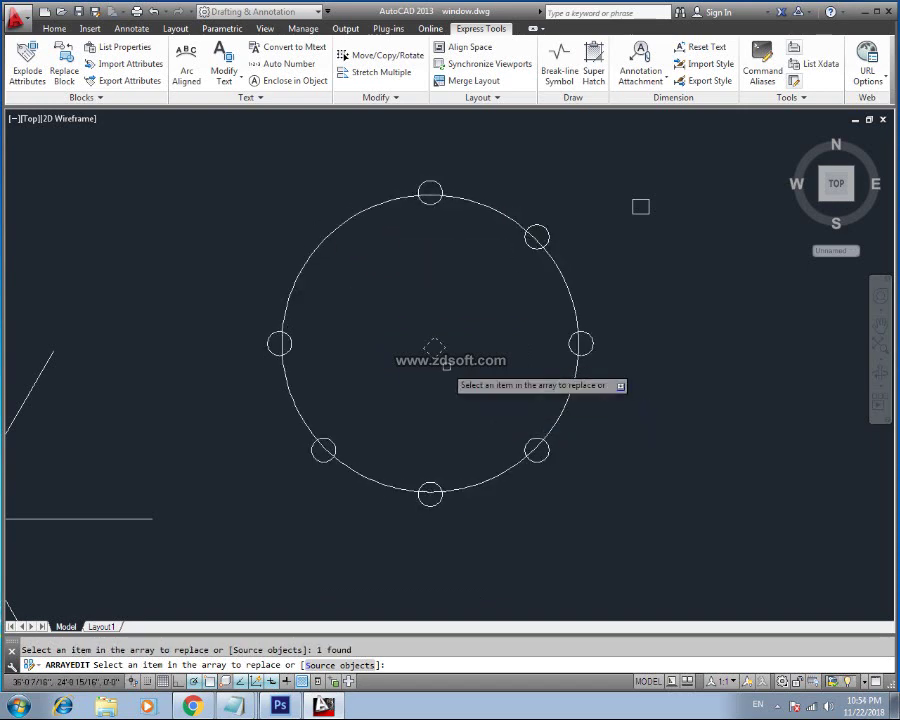
{"action": "left_click", "coordinate": [289, 341]}
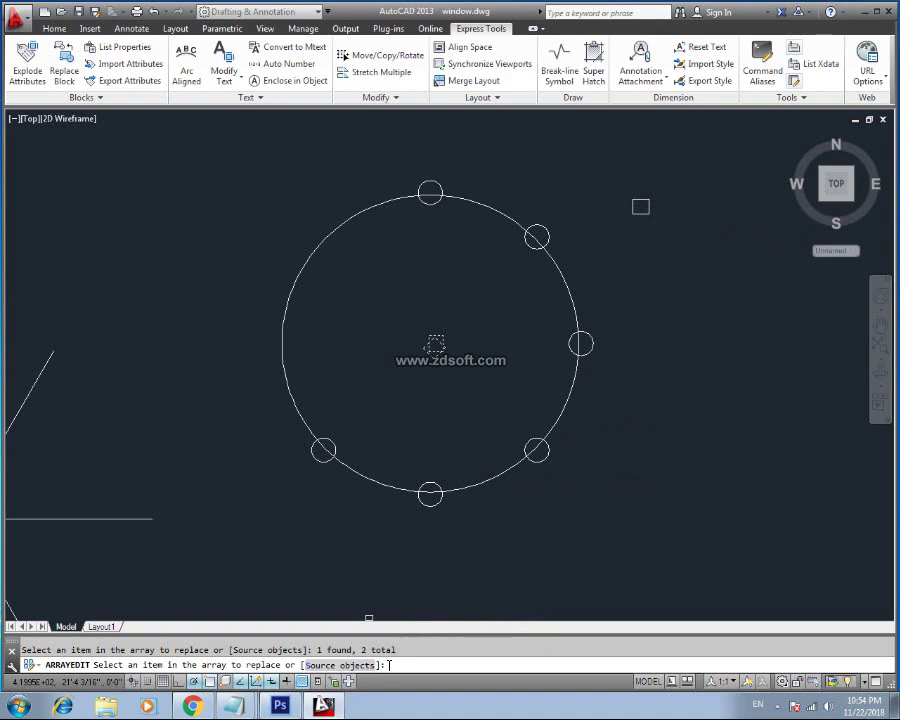
{"action": "left_click", "coordinate": [430, 490]}
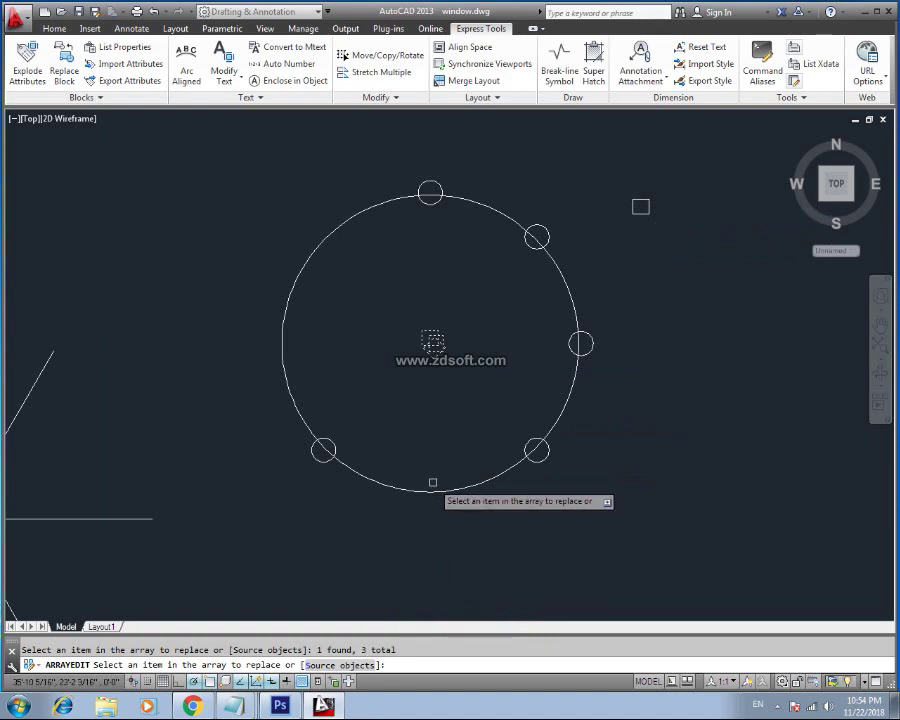
{"action": "left_click", "coordinate": [533, 438]}
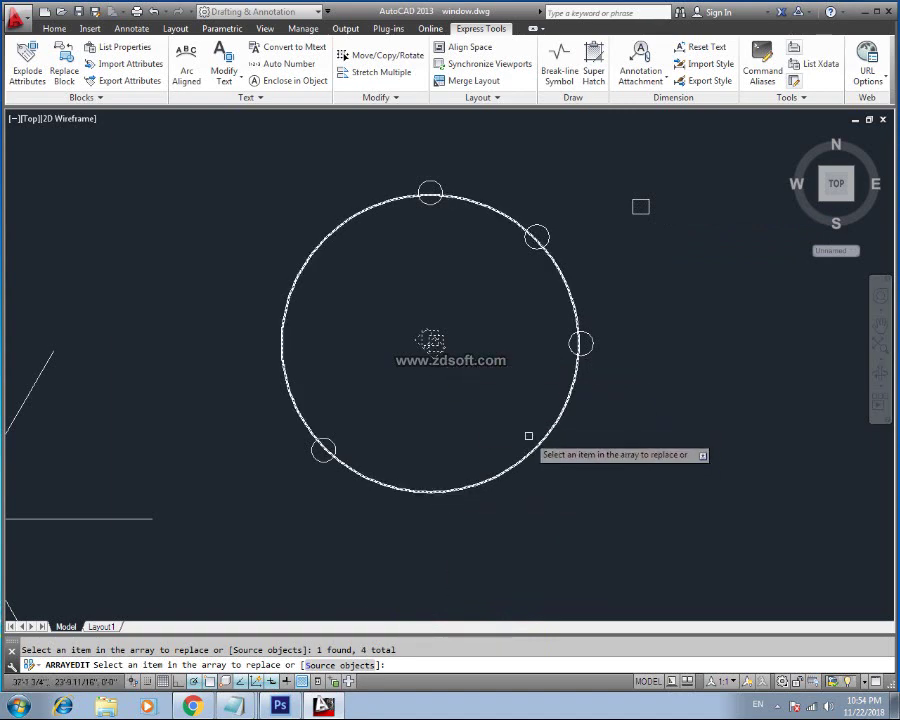
{"action": "key", "text": "Escape"}
{"action": "key", "text": "ctrl+z"}
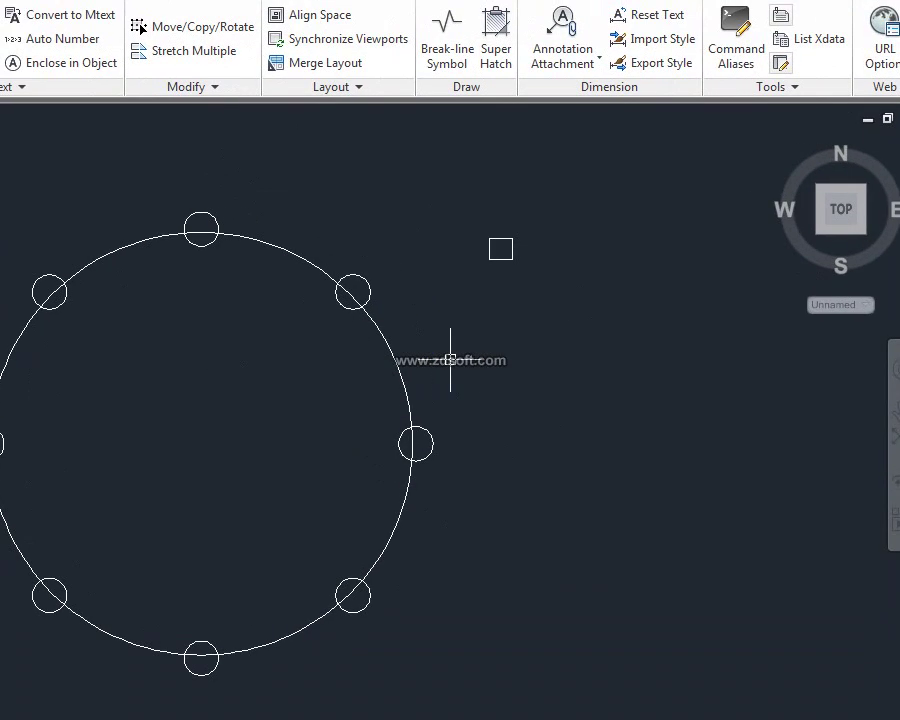
{"action": "left_click", "coordinate": [337, 342]}
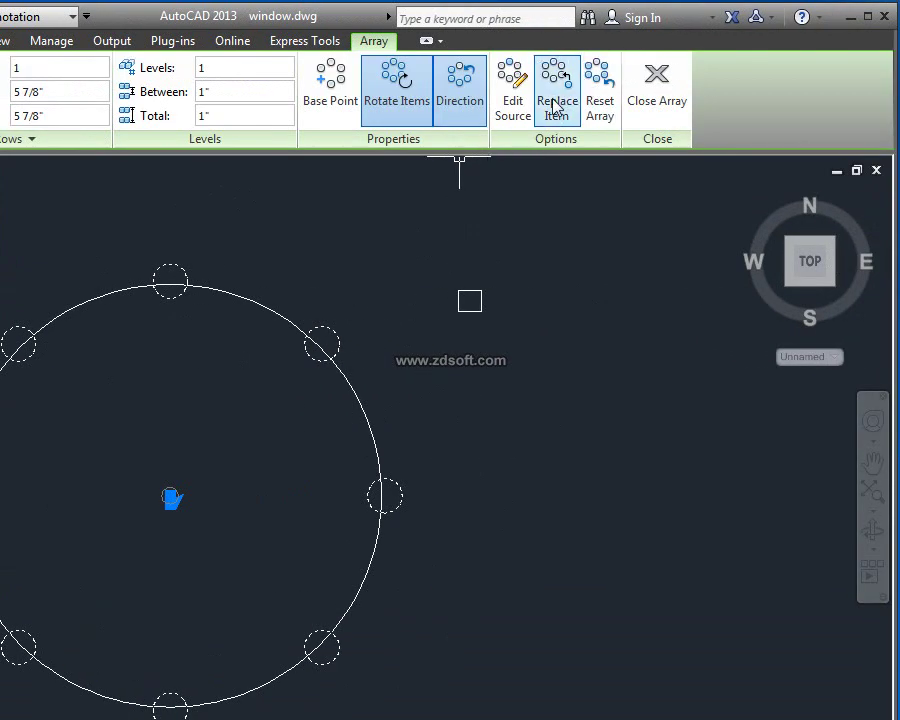
{"action": "left_click", "coordinate": [556, 107]}
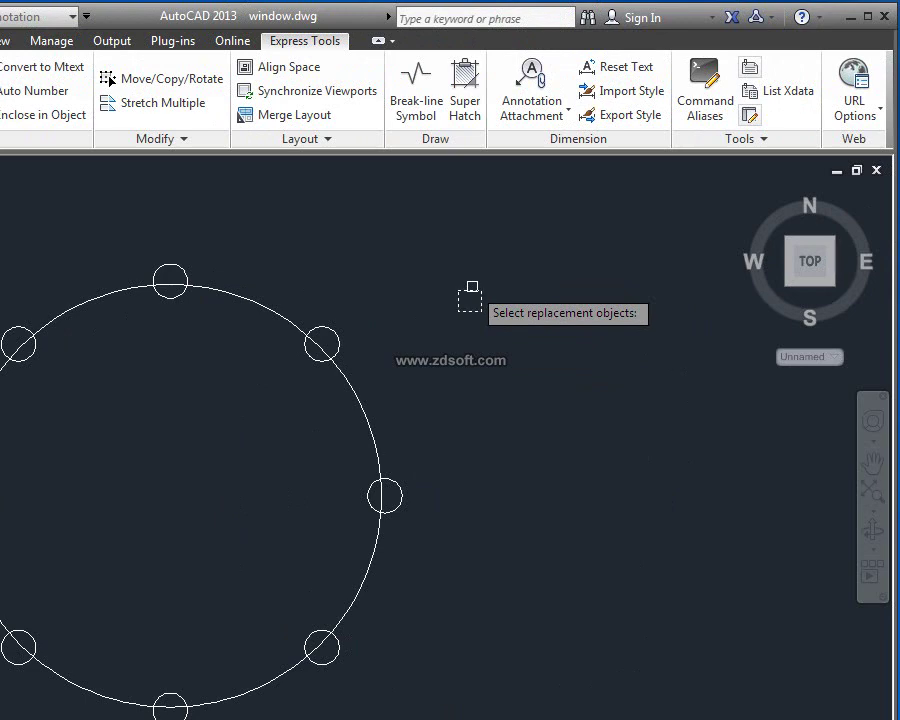
{"action": "key", "text": "Return"}
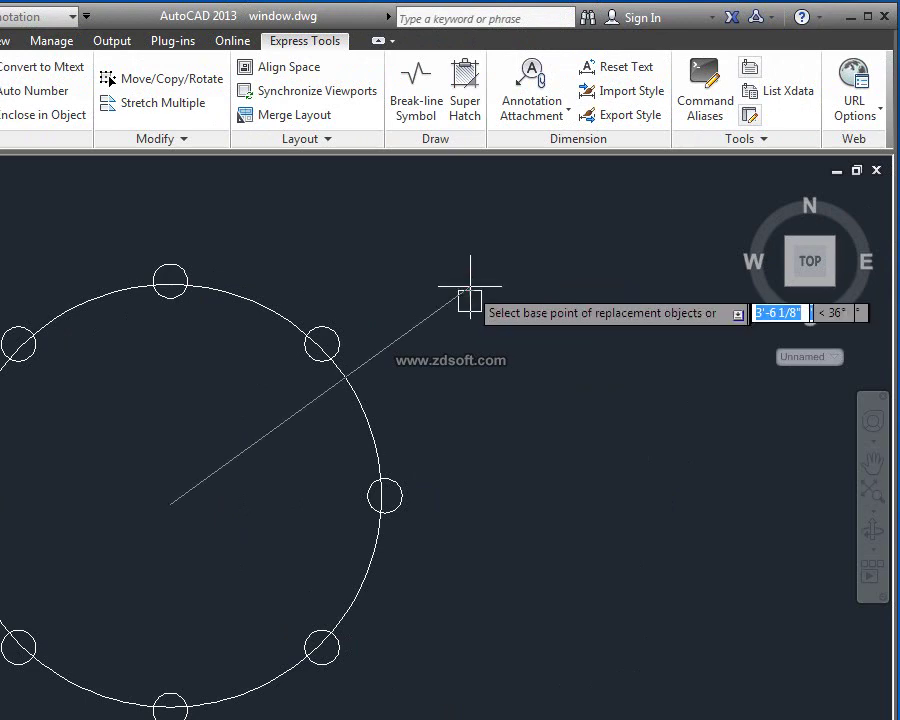
{"action": "left_click", "coordinate": [452, 284]}
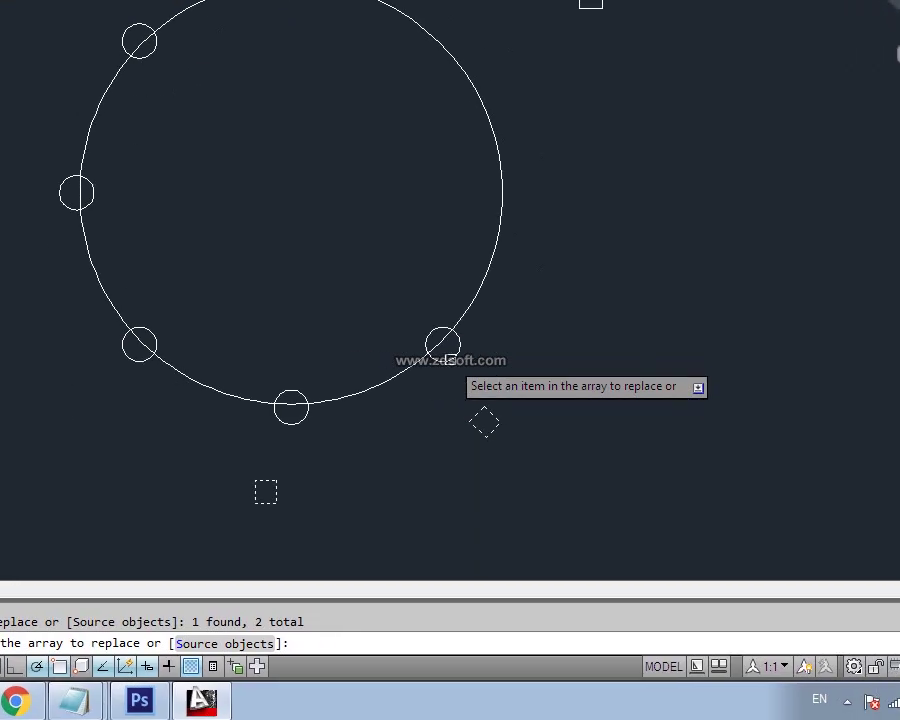
{"action": "left_click", "coordinate": [449, 360]}
{"action": "left_click", "coordinate": [451, 360]}
{"action": "left_click", "coordinate": [451, 350]}
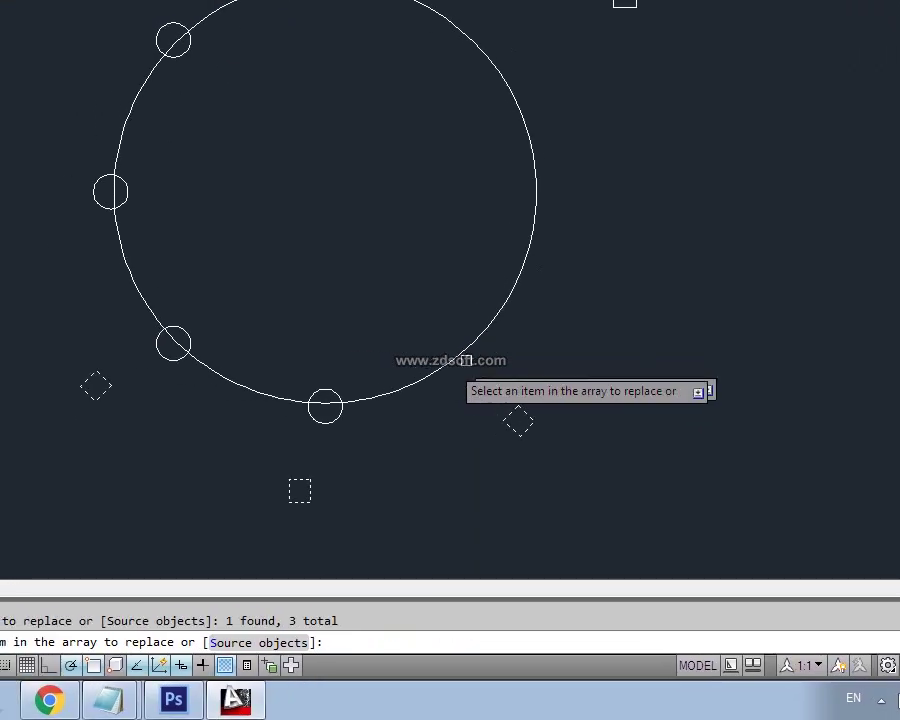
{"action": "left_click", "coordinate": [444, 395]}
{"action": "left_click", "coordinate": [405, 357]}
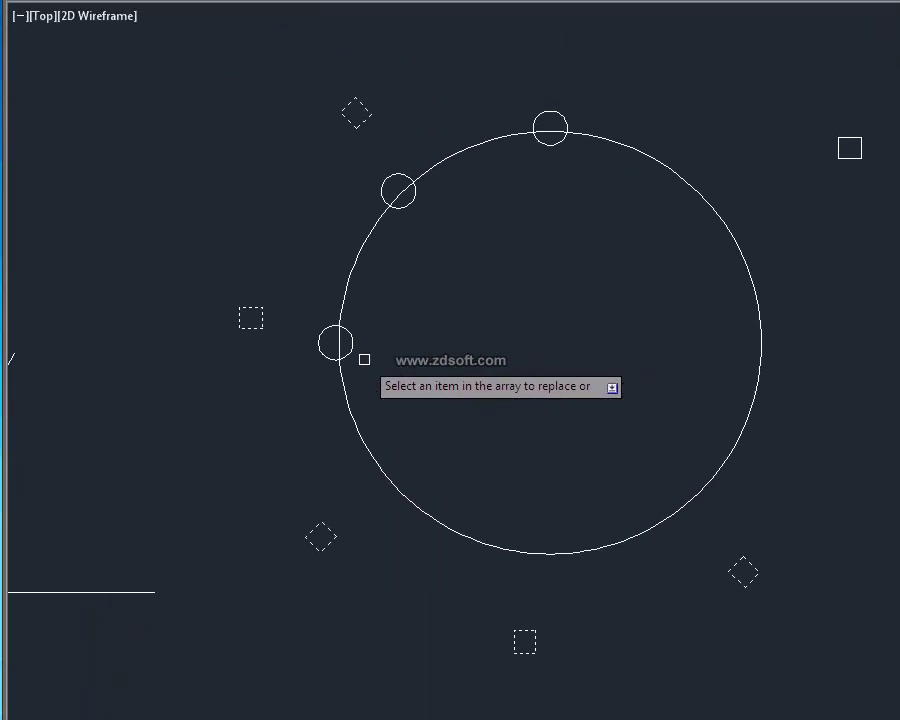
{"action": "left_click", "coordinate": [335, 362]}
{"action": "left_click", "coordinate": [399, 335]}
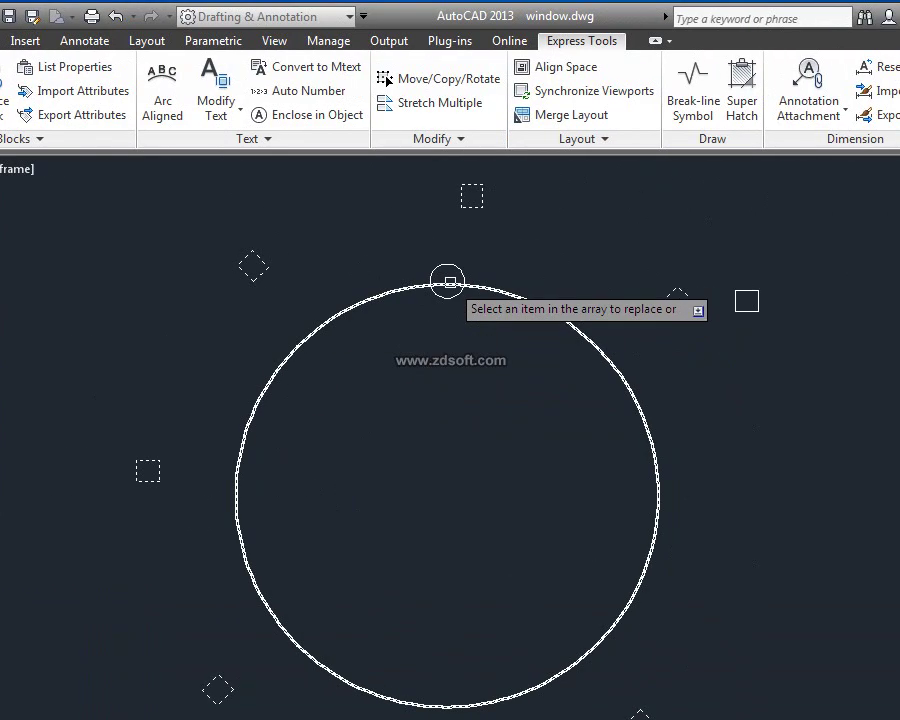
{"action": "left_click", "coordinate": [550, 281]}
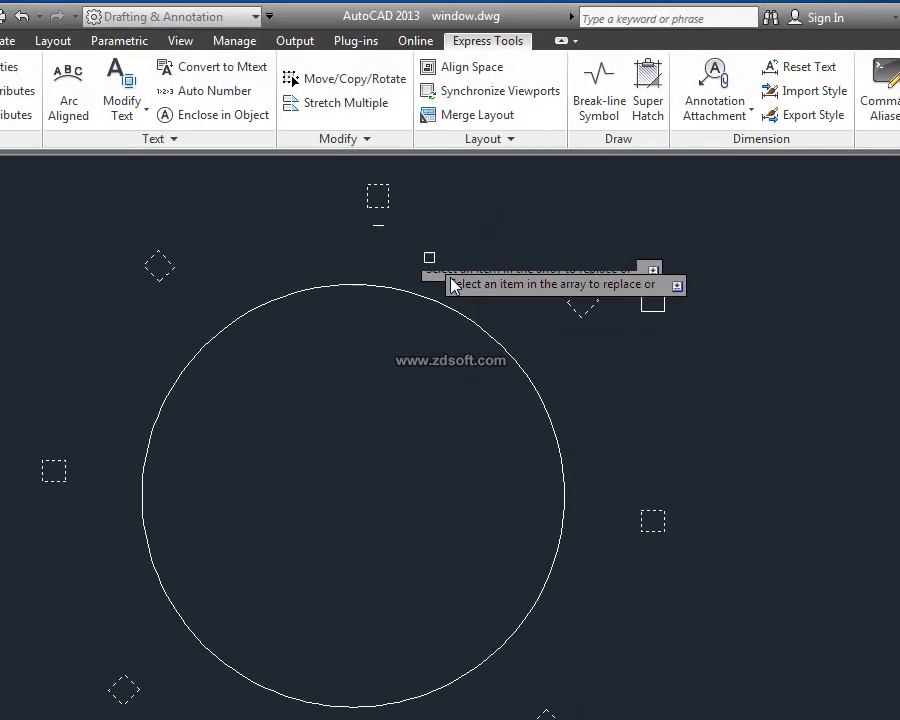
{"action": "key", "text": "Escape"}
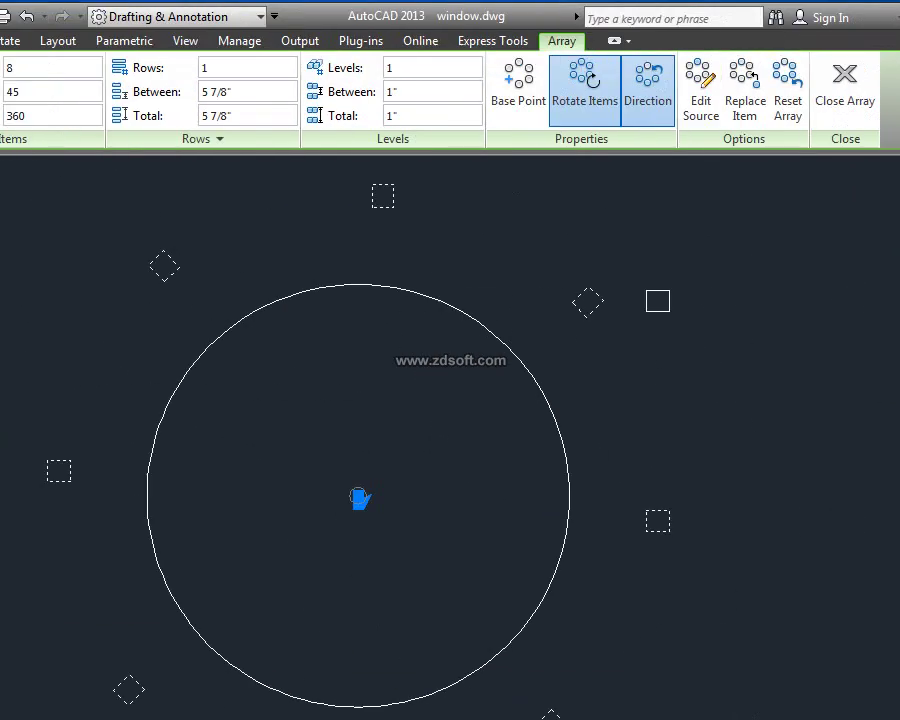
{"action": "key", "text": "Escape"}
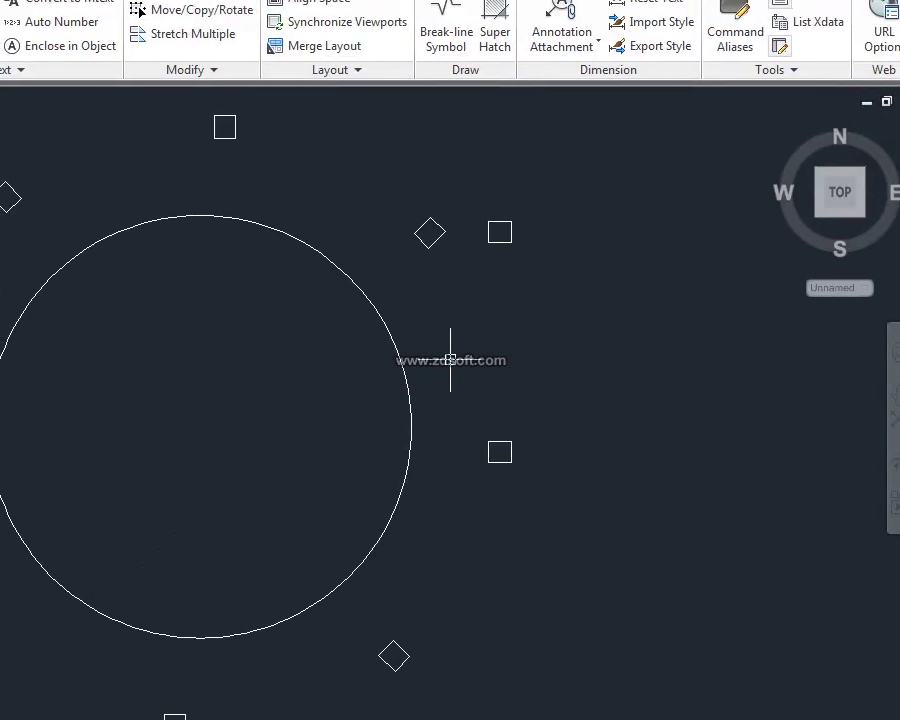
{"action": "left_click", "coordinate": [510, 233]}
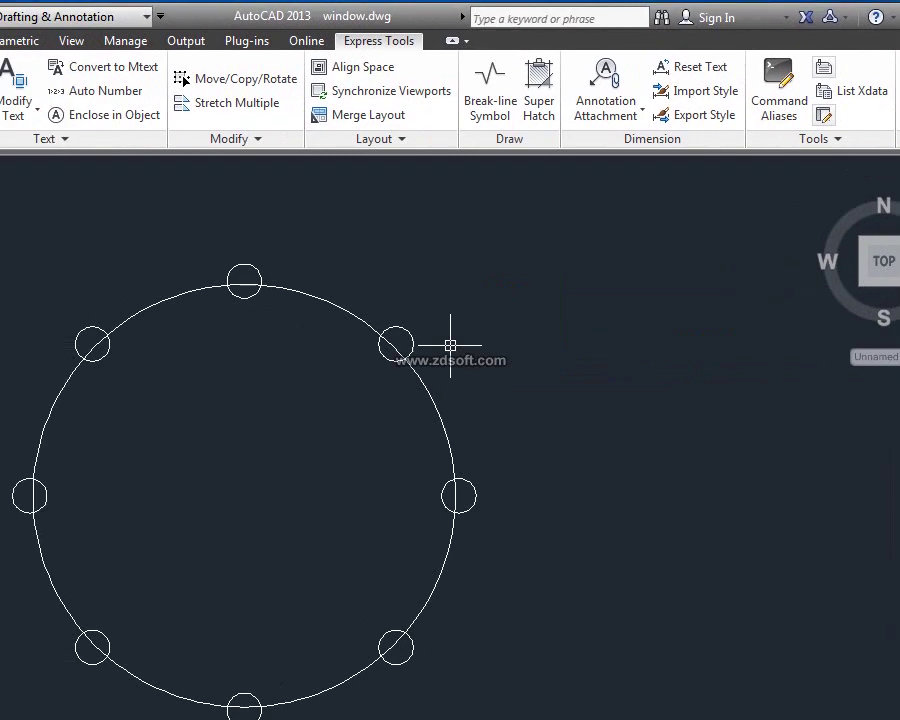
Add a concentric inner circle to the array's source hole and save to all holes
{"action": "left_click", "coordinate": [445, 338]}
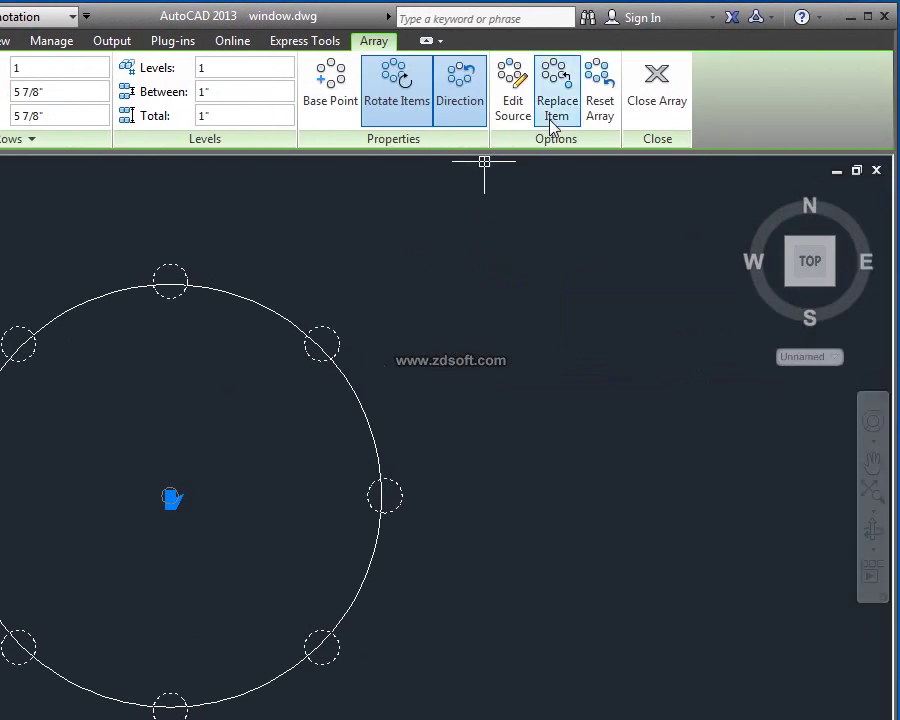
{"action": "left_click", "coordinate": [512, 108]}
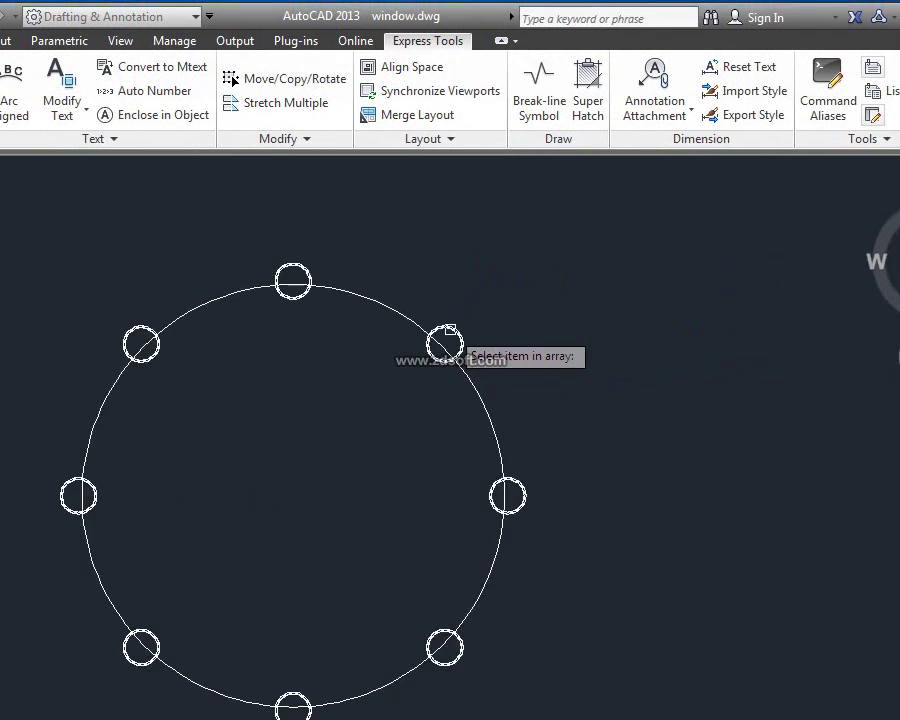
{"action": "left_click", "coordinate": [450, 330]}
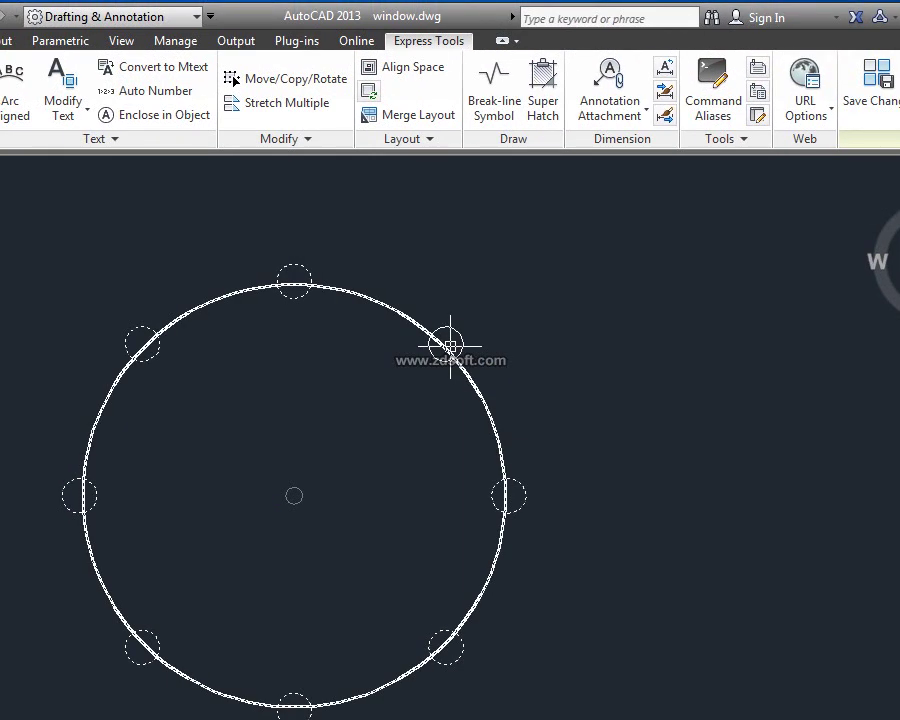
{"action": "key", "text": "Return"}
{"action": "left_click", "coordinate": [448, 345]}
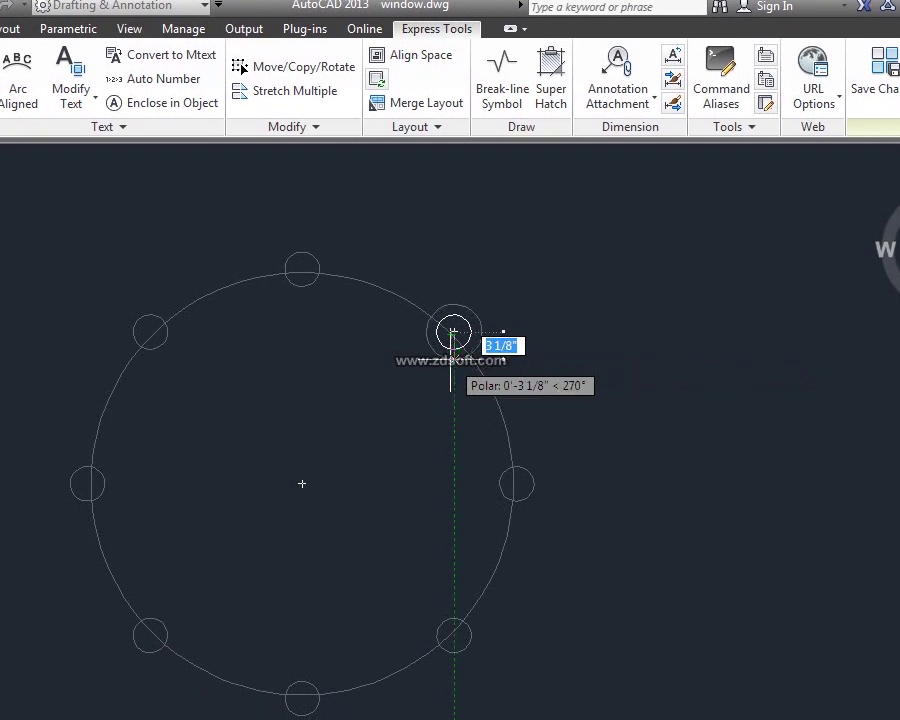
{"action": "left_click", "coordinate": [453, 360]}
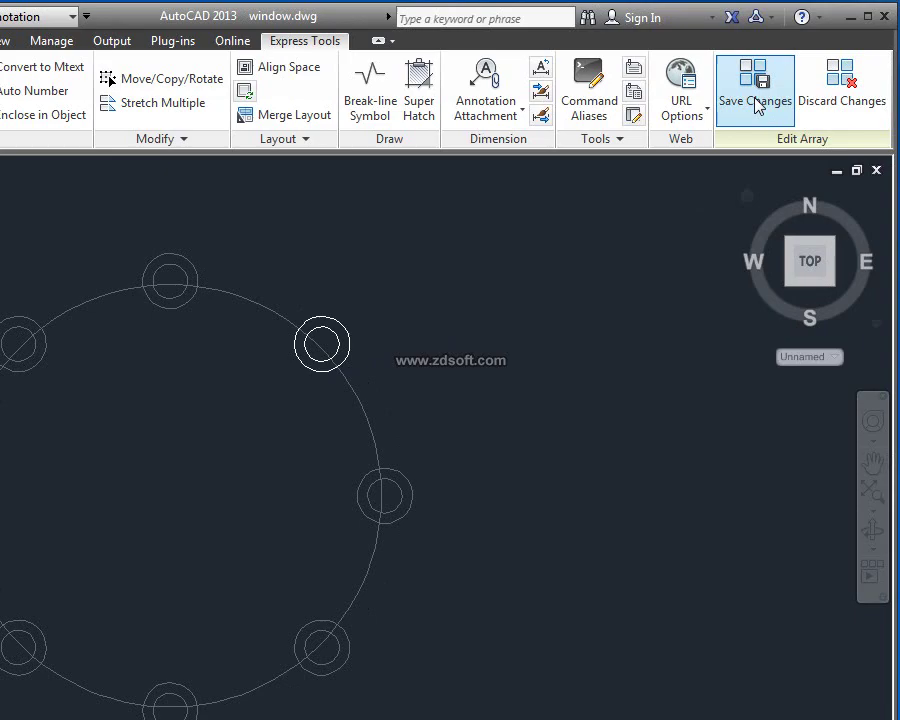
{"action": "left_click", "coordinate": [757, 106]}
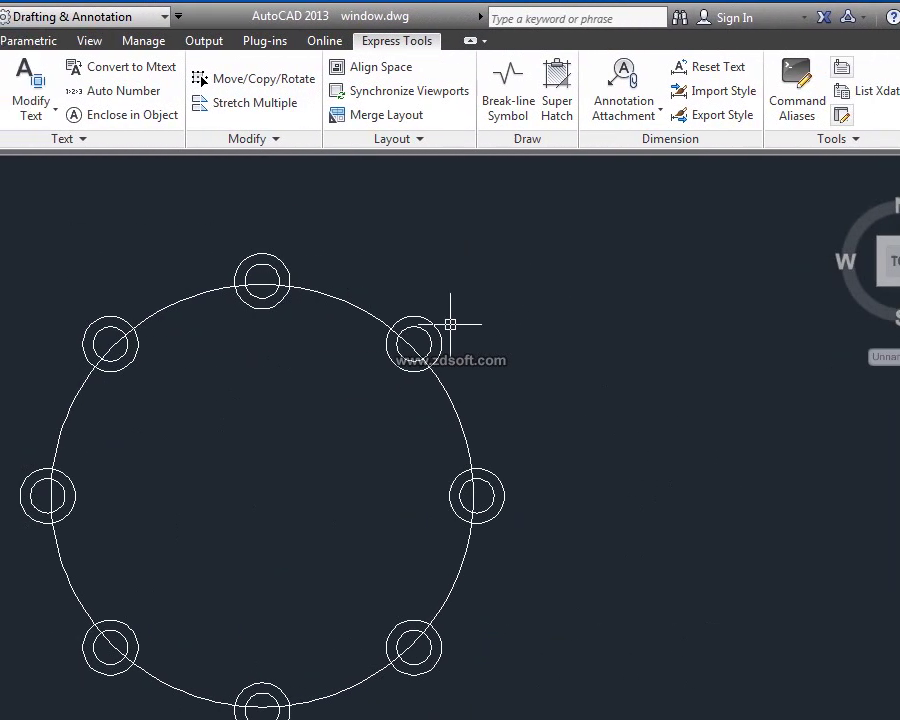
{"action": "left_click", "coordinate": [568, 328]}
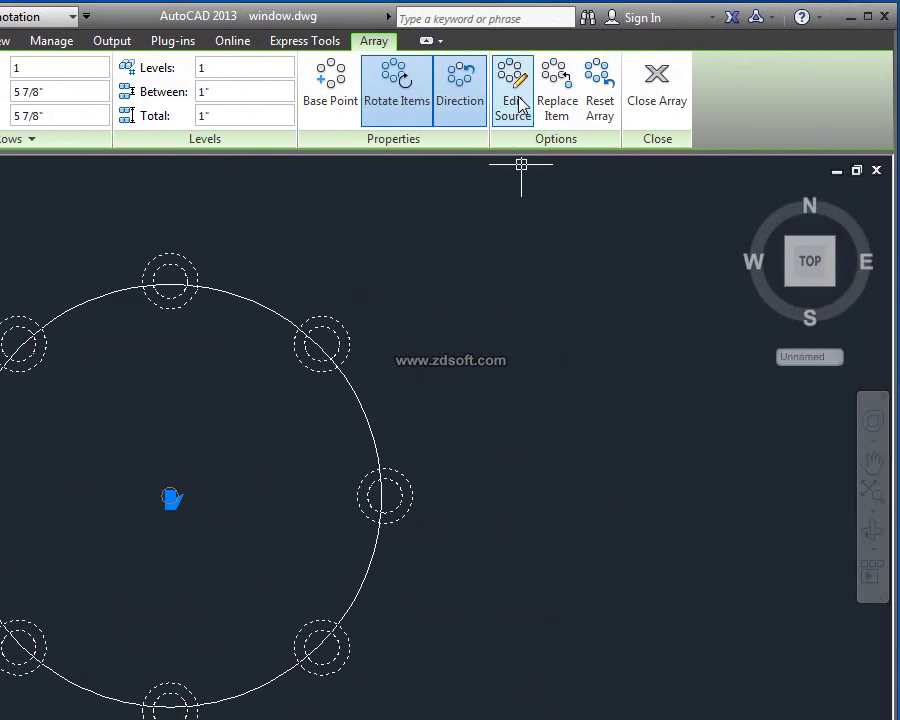
Add a larger outer ring around the top source hole and save changes
{"action": "left_click", "coordinate": [518, 97]}
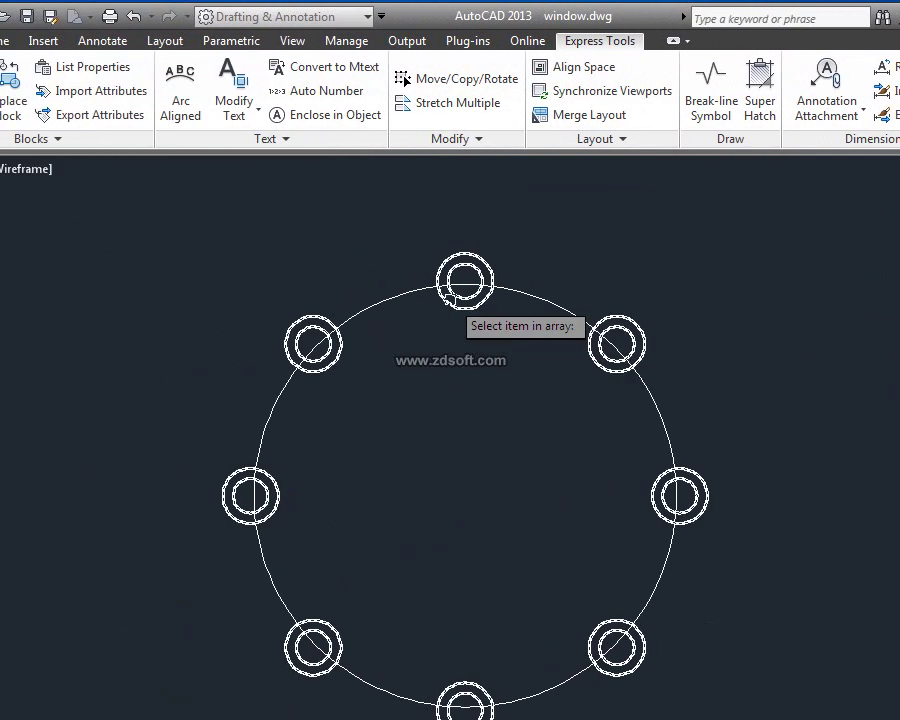
{"action": "left_click", "coordinate": [451, 268]}
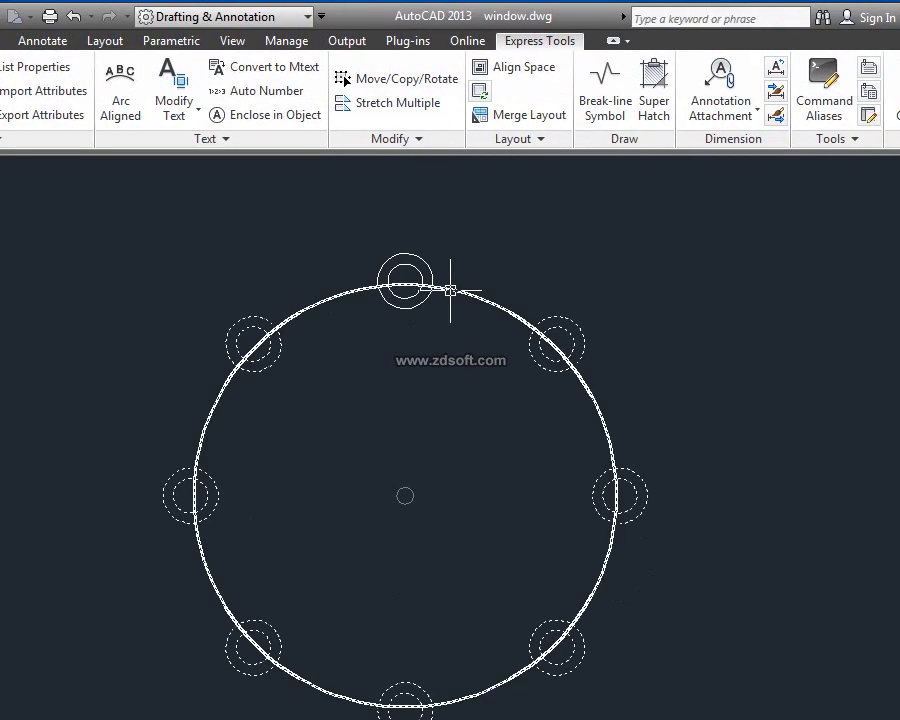
{"action": "type", "text": "c"}
{"action": "key", "text": "Return"}
{"action": "left_click", "coordinate": [405, 281]}
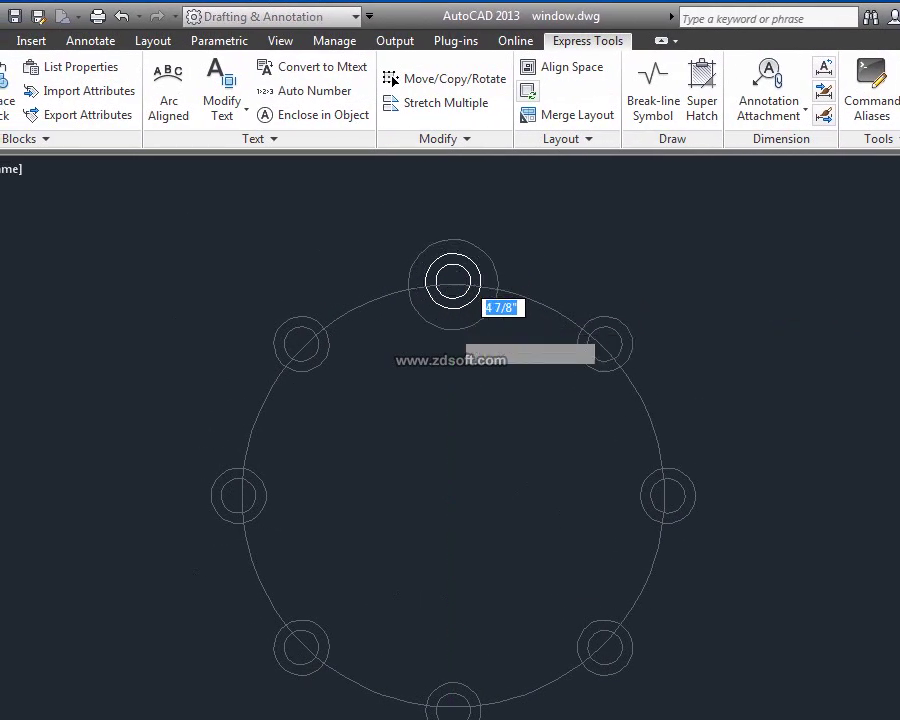
{"action": "left_click", "coordinate": [454, 321]}
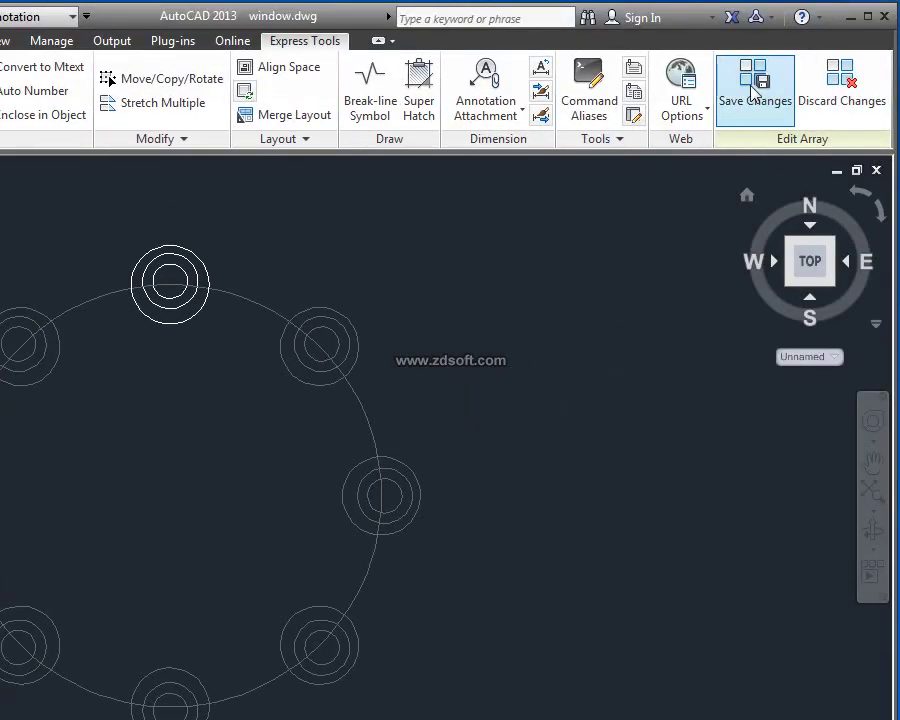
{"action": "left_click", "coordinate": [754, 88]}
Erase the old ring drawing with a selection window
{"action": "left_click", "coordinate": [727, 703]}
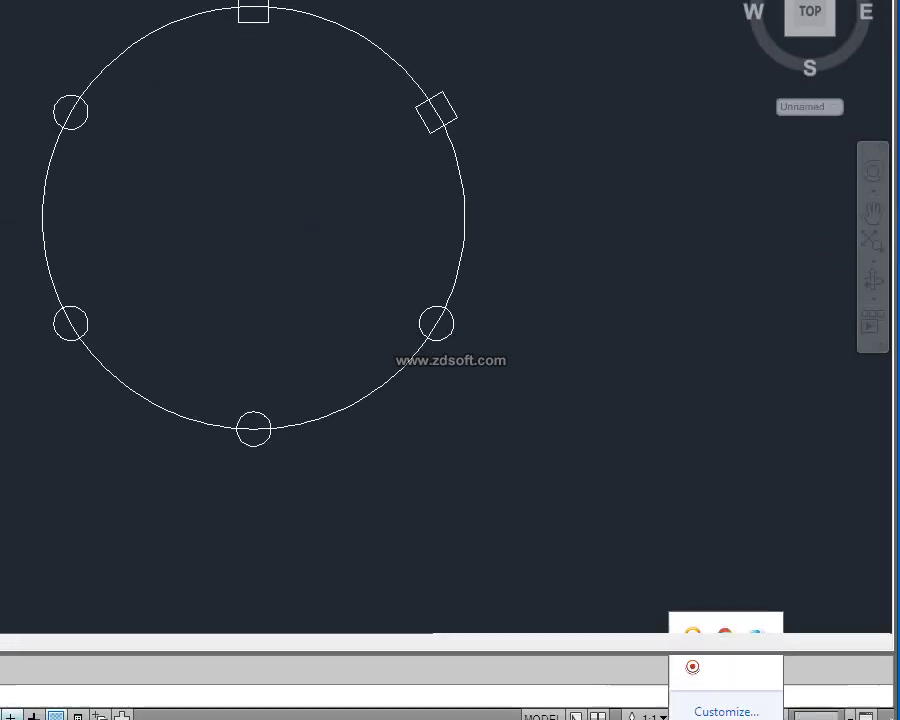
{"action": "left_click", "coordinate": [600, 230]}
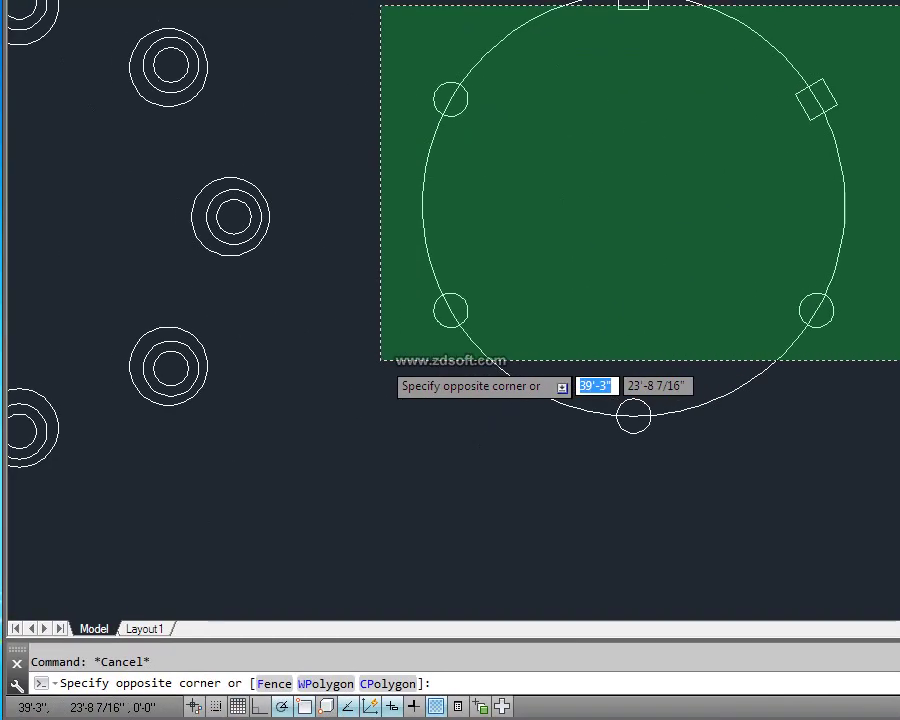
{"action": "left_click", "coordinate": [2, 615]}
{"action": "key", "text": "Delete"}
Draw a 2' radius circle and a small circle at its top
{"action": "type", "text": "c"}
{"action": "key", "text": "Return"}
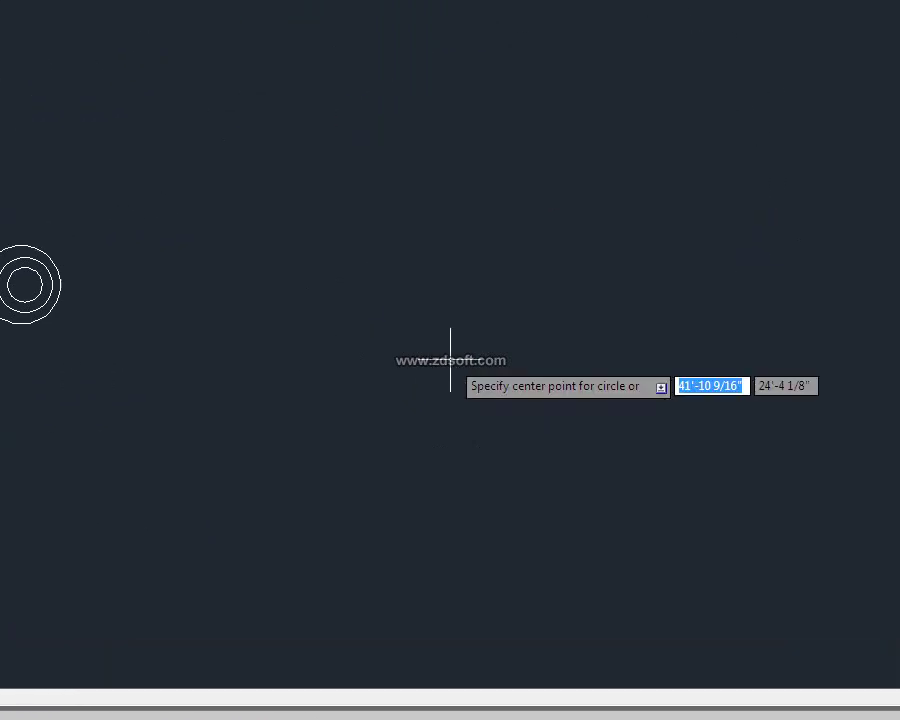
{"action": "left_click", "coordinate": [450, 360]}
{"action": "type", "text": "'"}
{"action": "key", "text": "Return"}
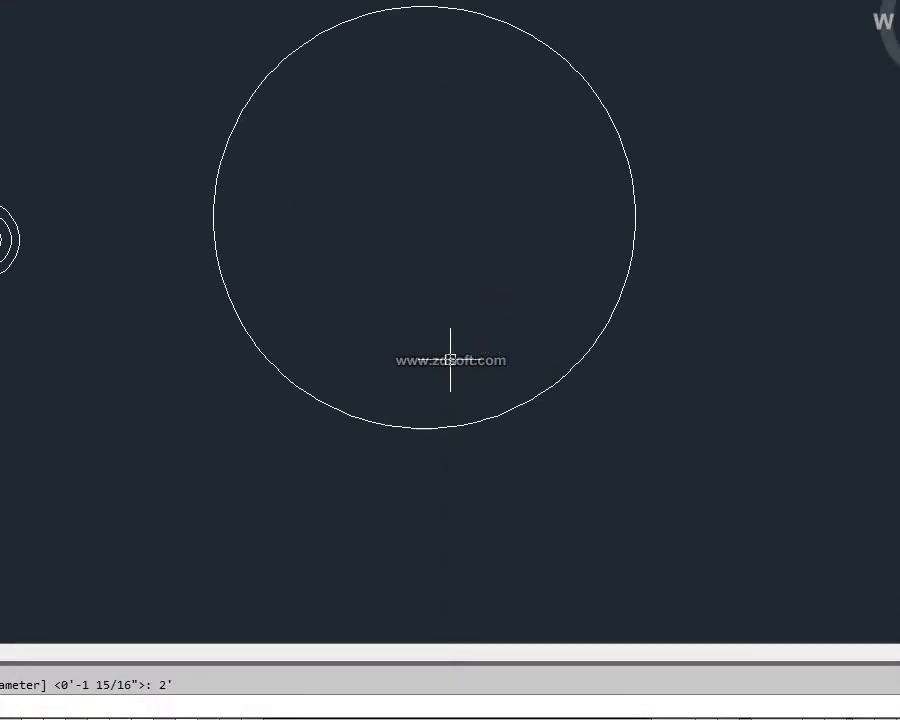
{"action": "key", "text": "Return"}
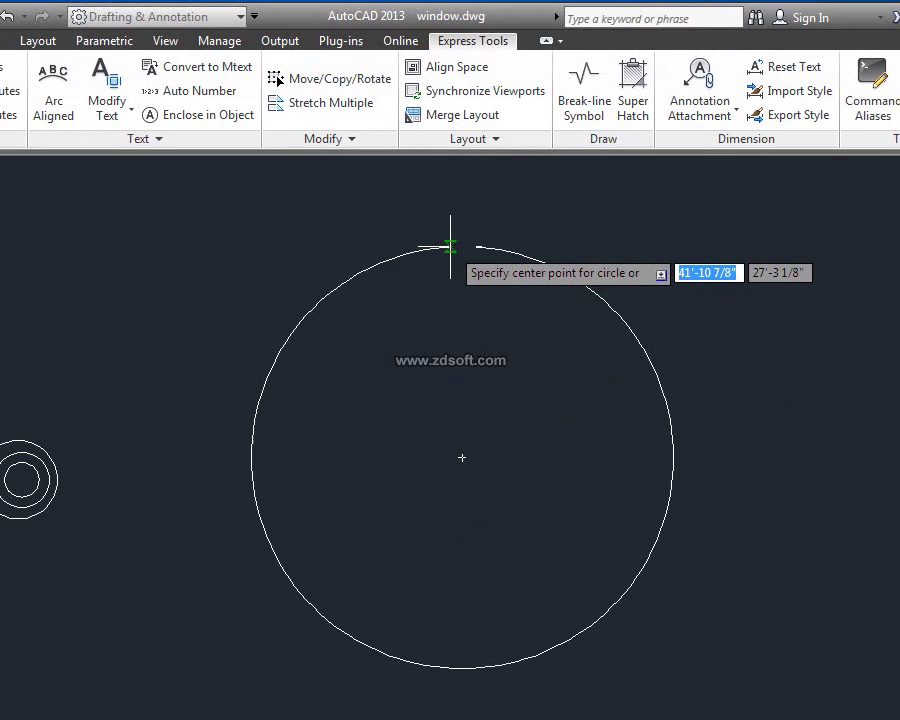
{"action": "left_click", "coordinate": [450, 267]}
Polar-array the small circle into six copies around the big circle's centre
{"action": "type", "text": "tr"}
{"action": "key", "text": "Return"}
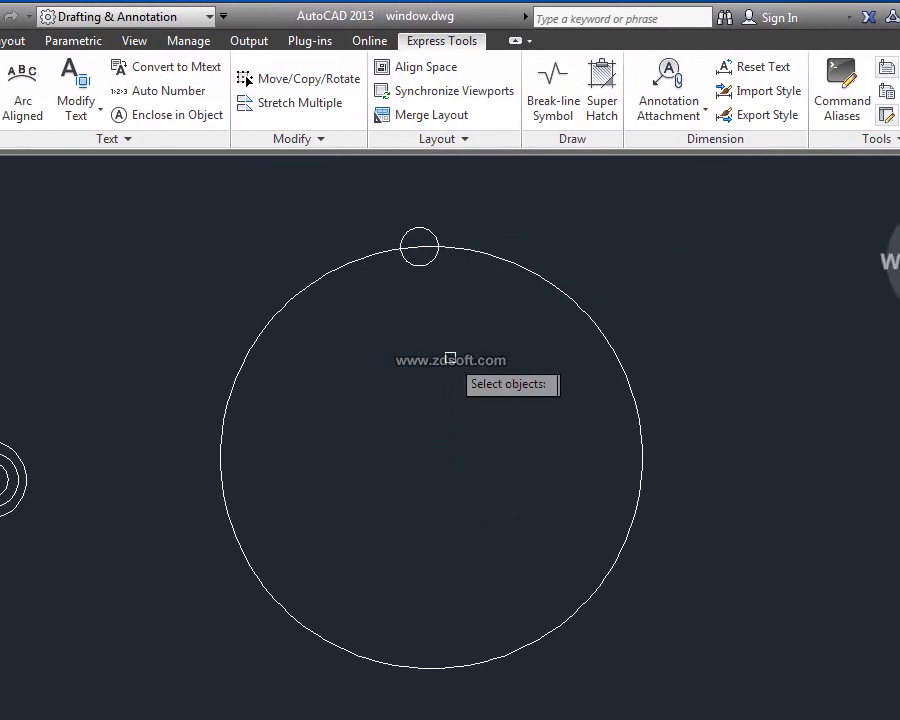
{"action": "left_click", "coordinate": [450, 265]}
{"action": "key", "text": "Return"}
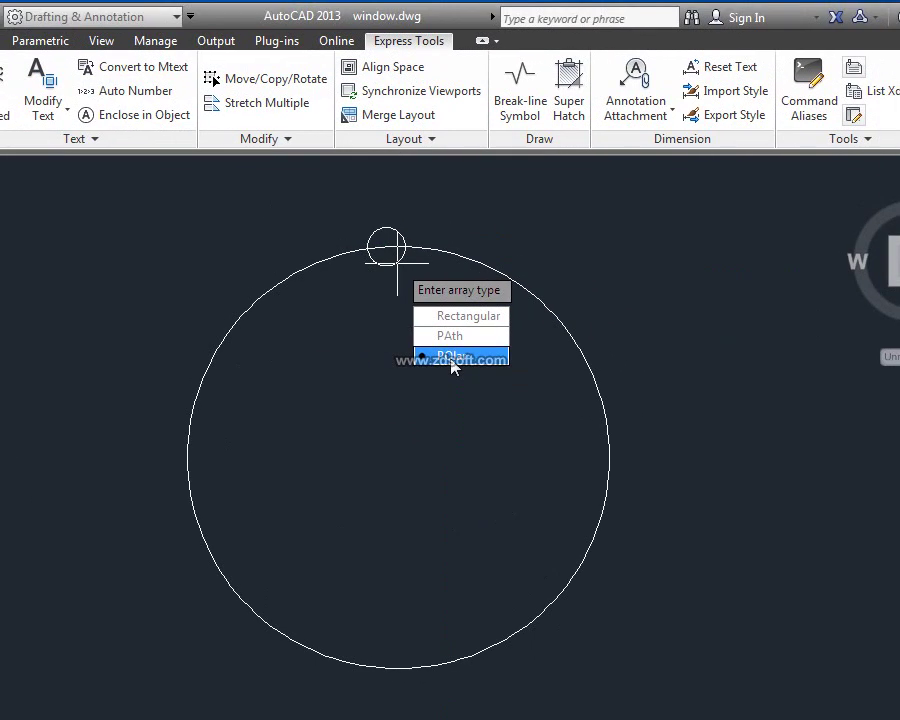
{"action": "left_click", "coordinate": [486, 354]}
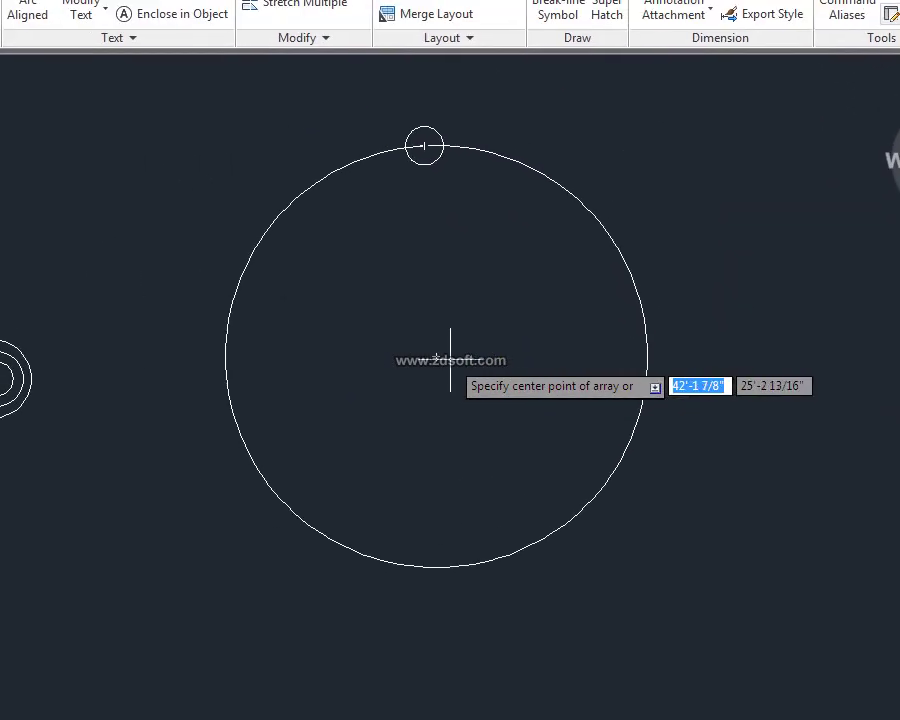
{"action": "left_click", "coordinate": [451, 458]}
{"action": "key", "text": "Return"}
{"action": "type", "text": "re"}
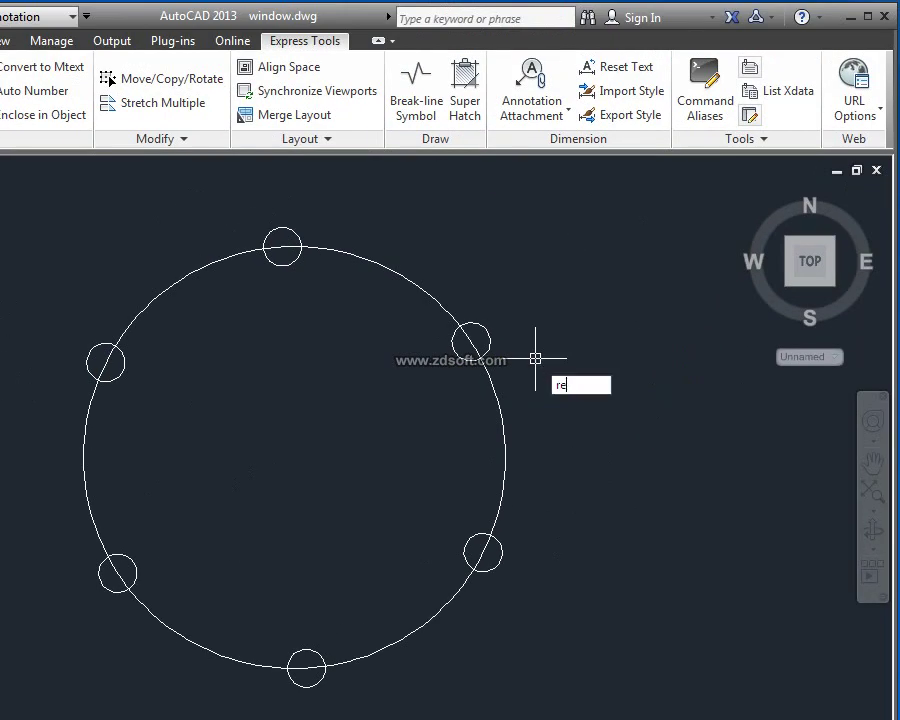
Draw a small square to the right of the ring
{"action": "type", "text": "c"}
{"action": "key", "text": "Return"}
{"action": "left_click", "coordinate": [587, 311]}
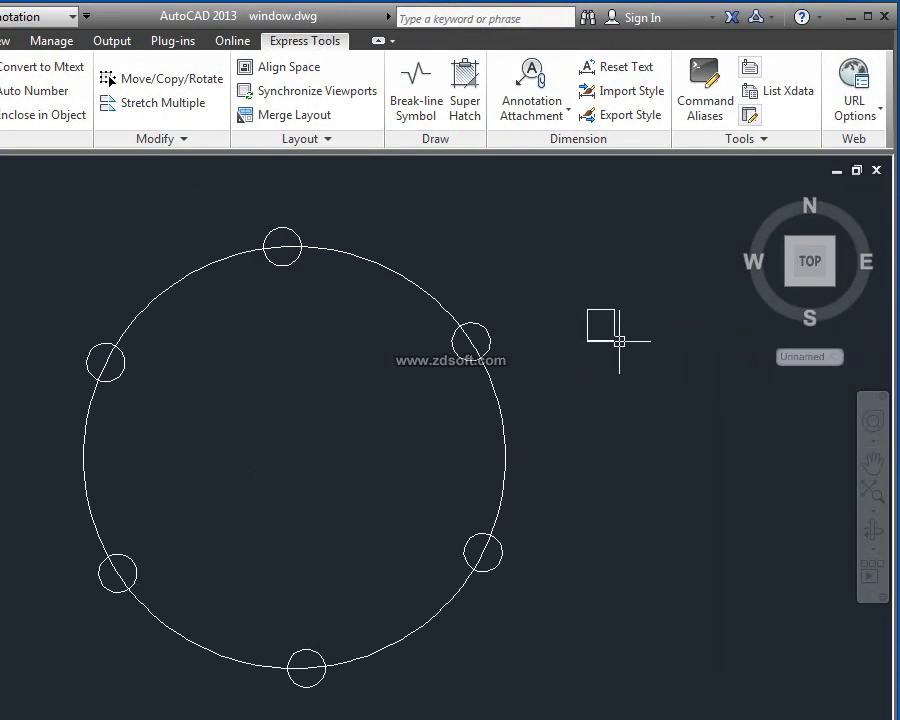
{"action": "left_click", "coordinate": [615, 340]}
Replace ring circles with the square, based at its edge midpoint
{"action": "left_click", "coordinate": [484, 330]}
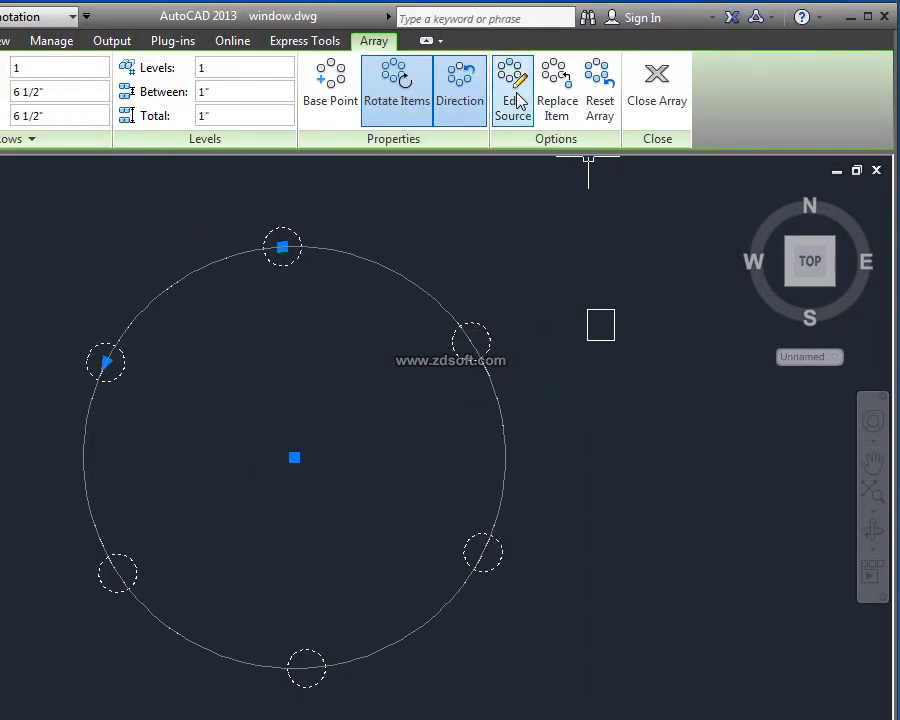
{"action": "left_click", "coordinate": [557, 100]}
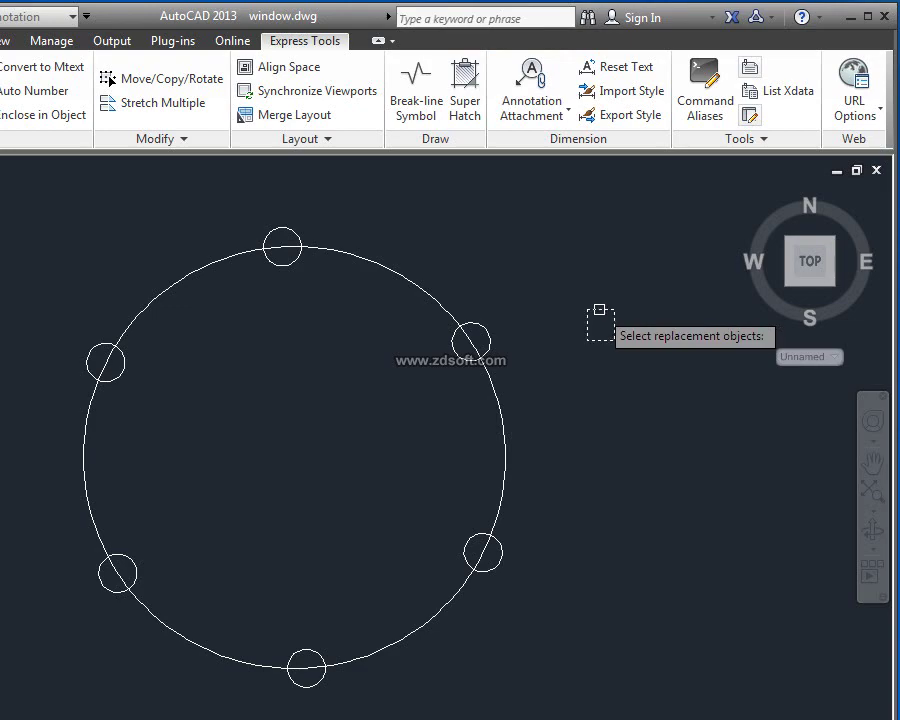
{"action": "key", "text": "Return"}
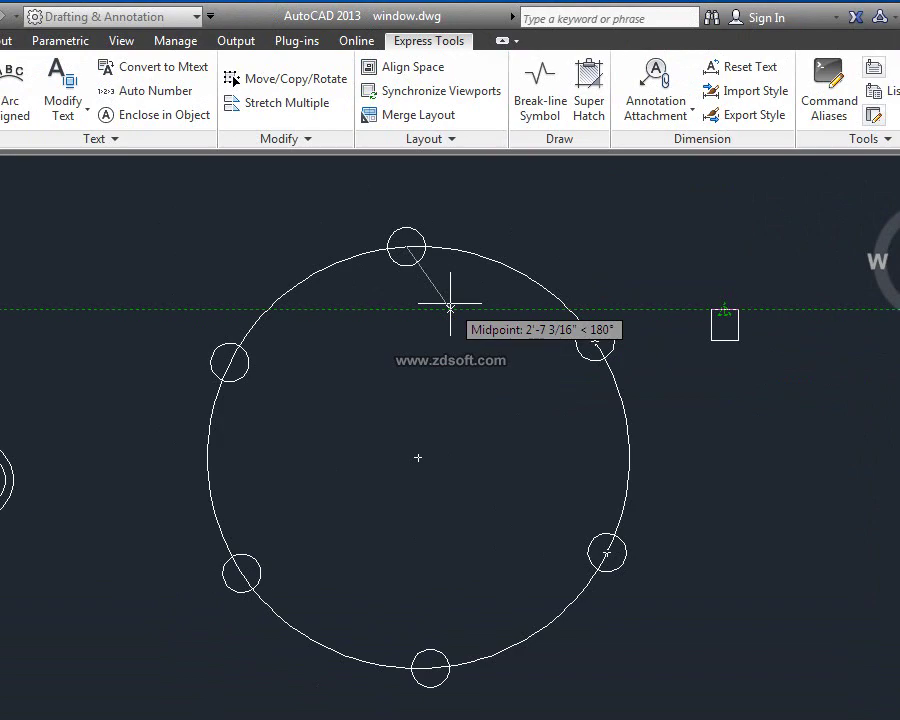
{"action": "left_click", "coordinate": [450, 303]}
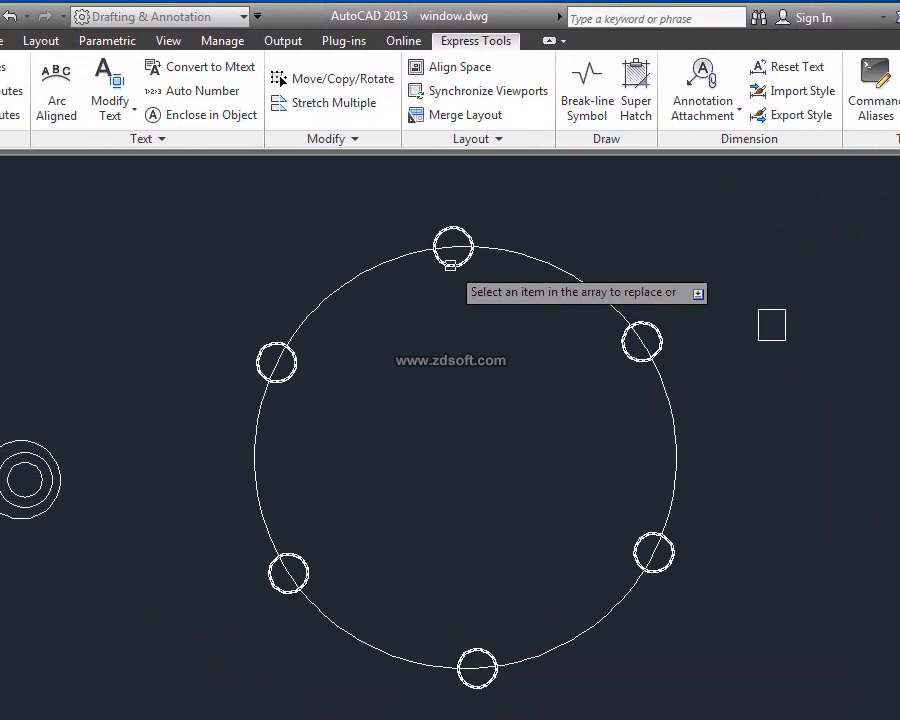
{"action": "left_click", "coordinate": [276, 362]}
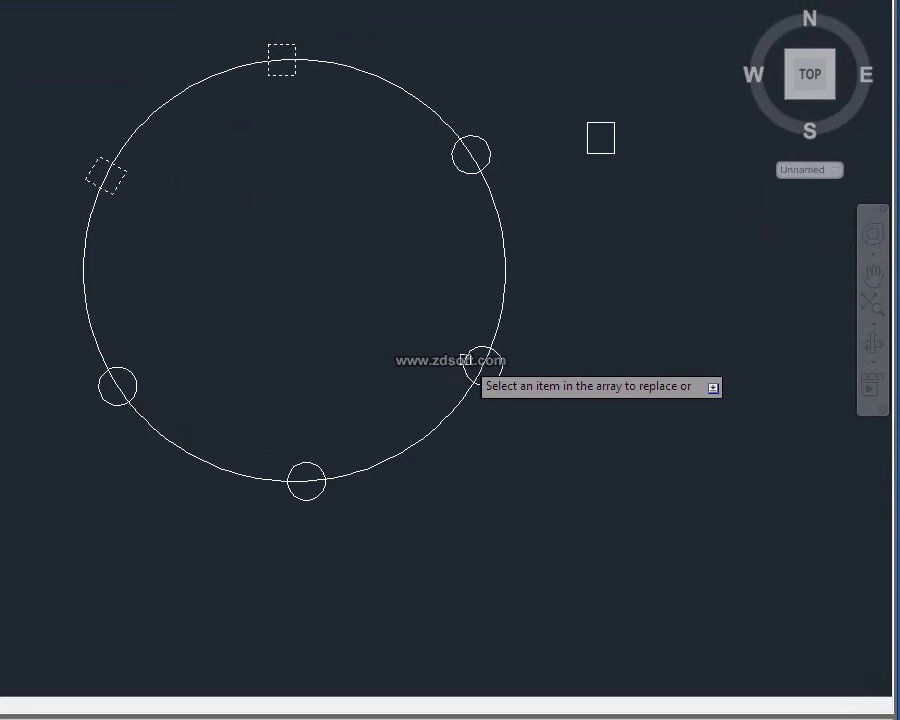
{"action": "left_click", "coordinate": [470, 340]}
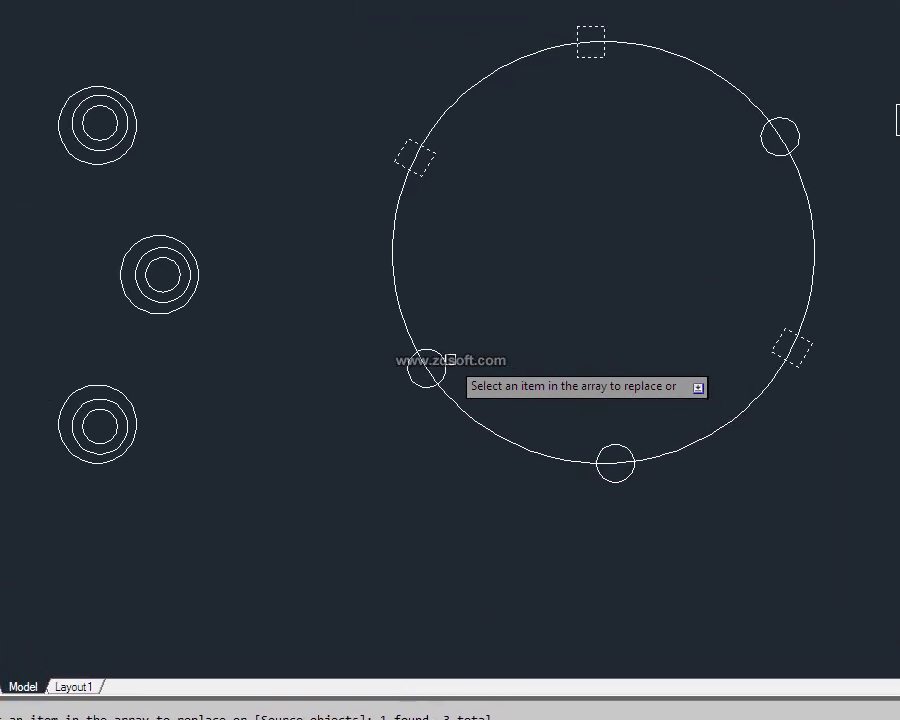
{"action": "left_click", "coordinate": [440, 358]}
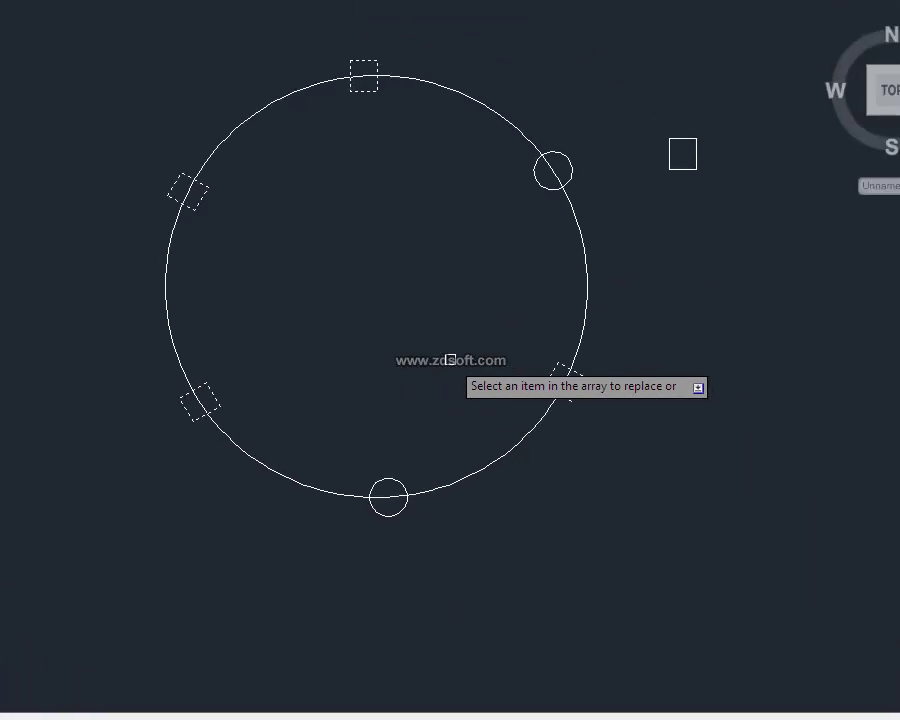
{"action": "key", "text": "Return"}
{"action": "left_click", "coordinate": [560, 370]}
{"action": "key", "text": "Escape"}
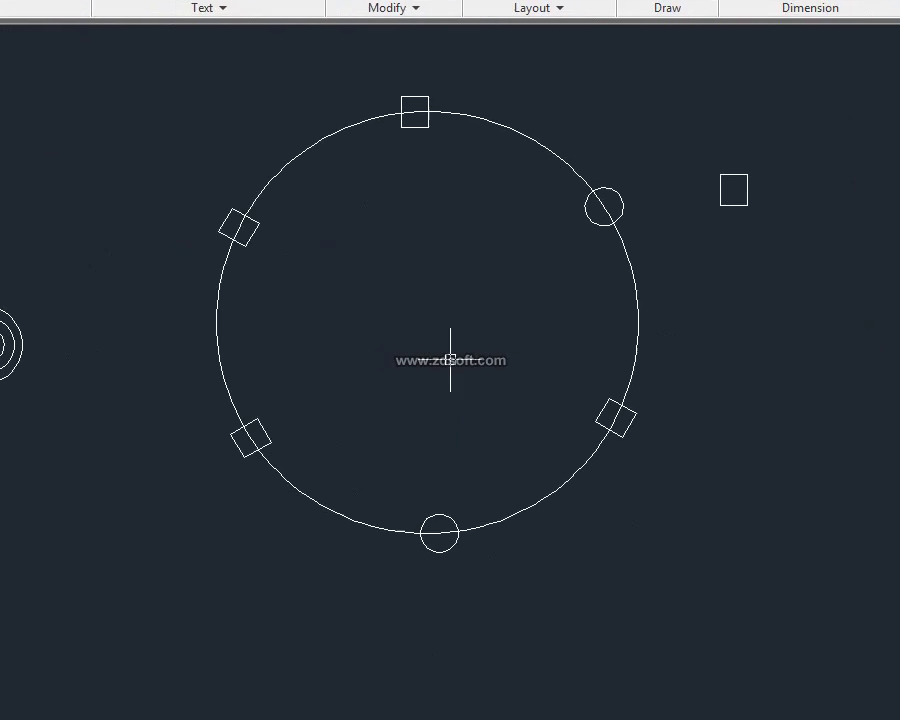
Select the loose square beside the ring and minimize AutoCAD to the desktop
{"action": "left_click", "coordinate": [565, 290]}
{"action": "left_click", "coordinate": [473, 357]}
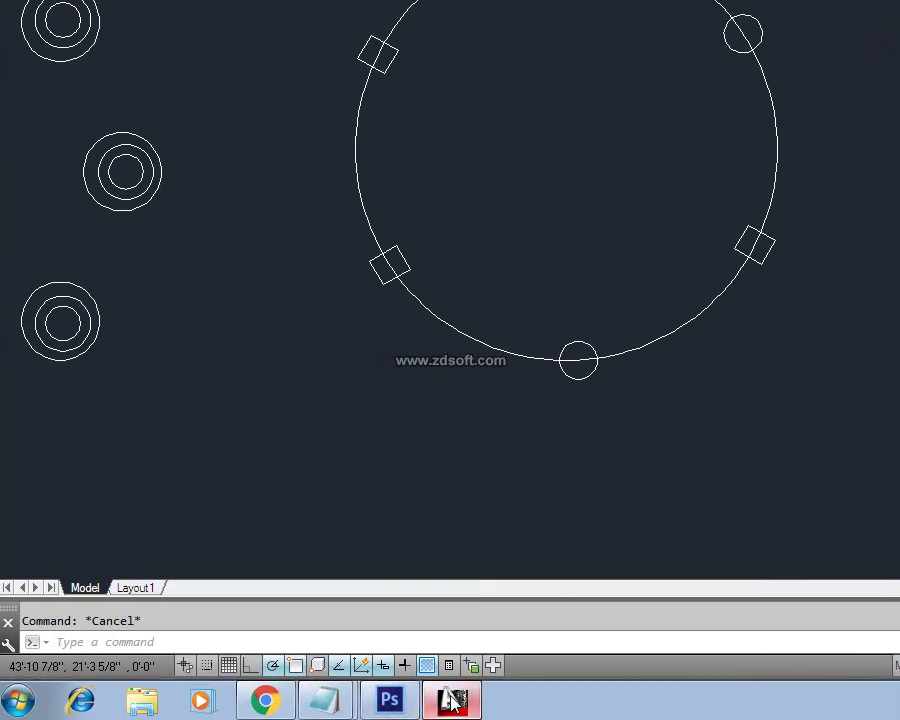
{"action": "left_click", "coordinate": [452, 703]}
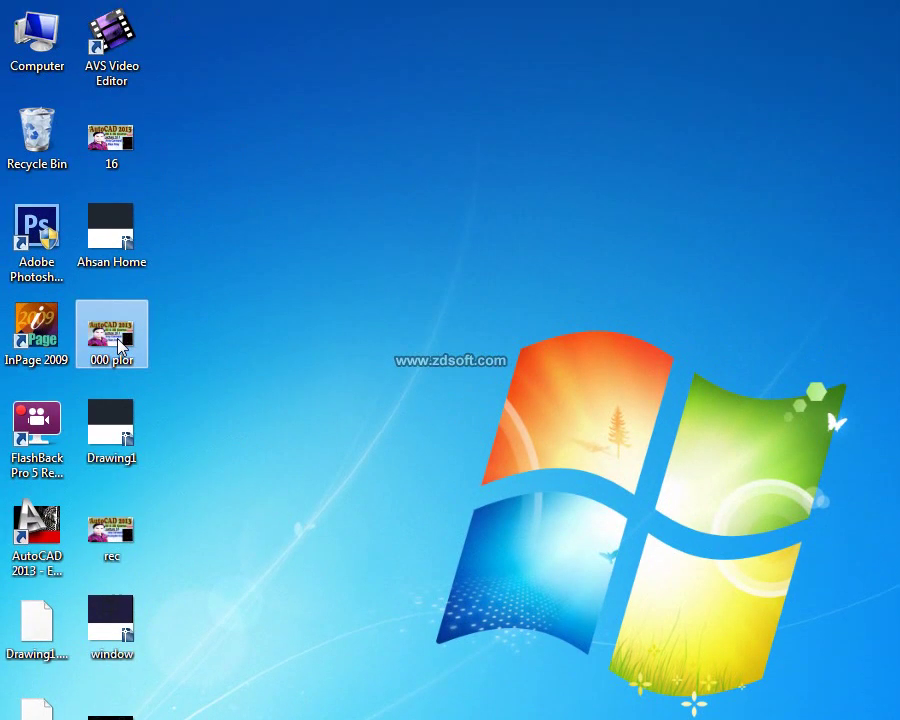
Open the '000 plor' Lecture 16.1 Polar Array title image, then show the hidden notification-area icons
{"action": "double_click", "coordinate": [120, 345]}
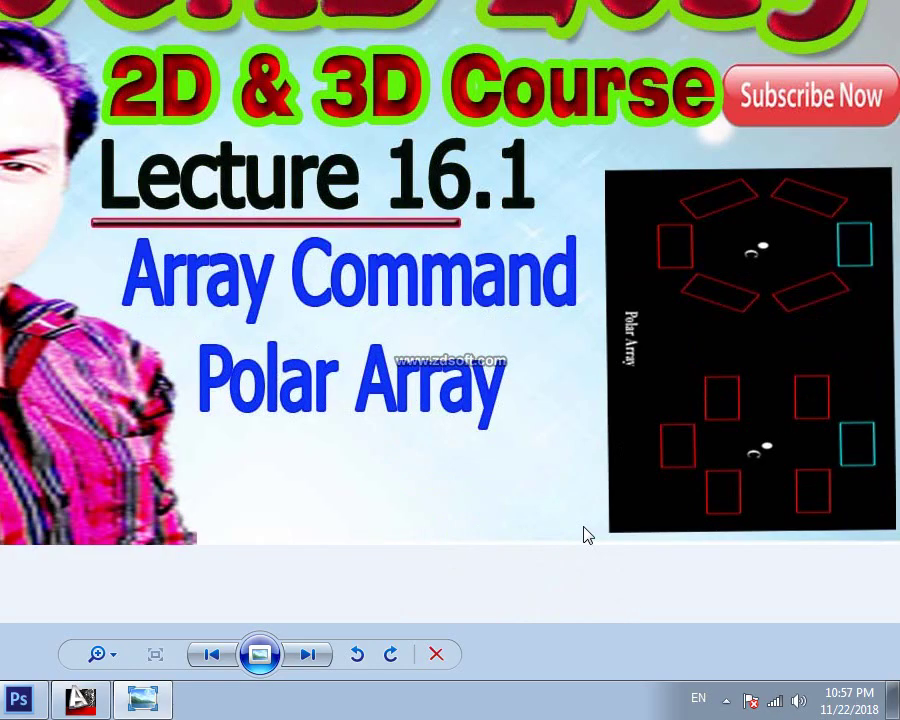
{"action": "left_click", "coordinate": [726, 702]}
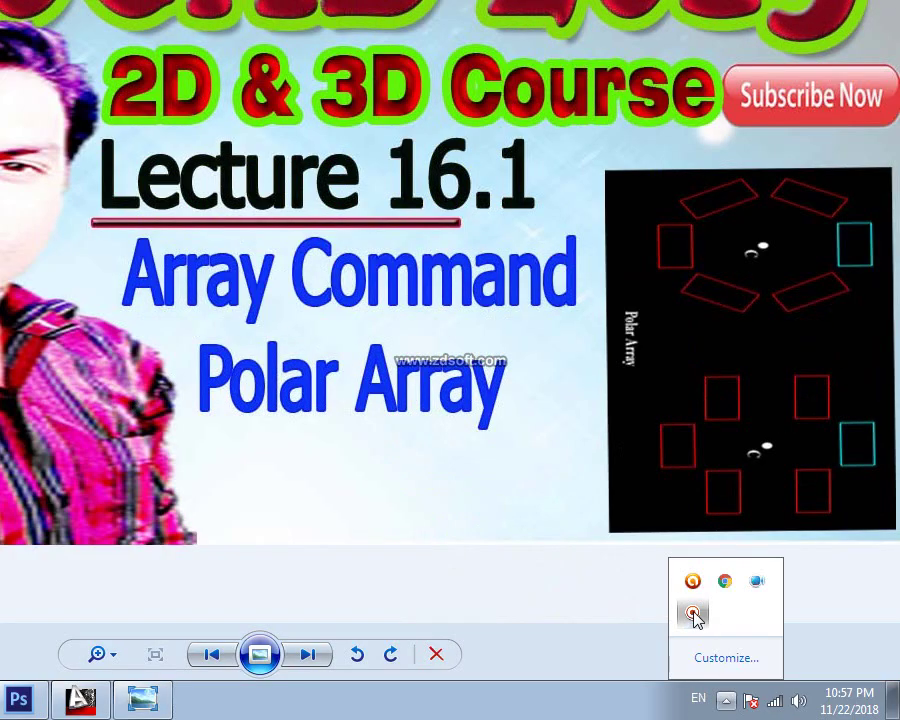